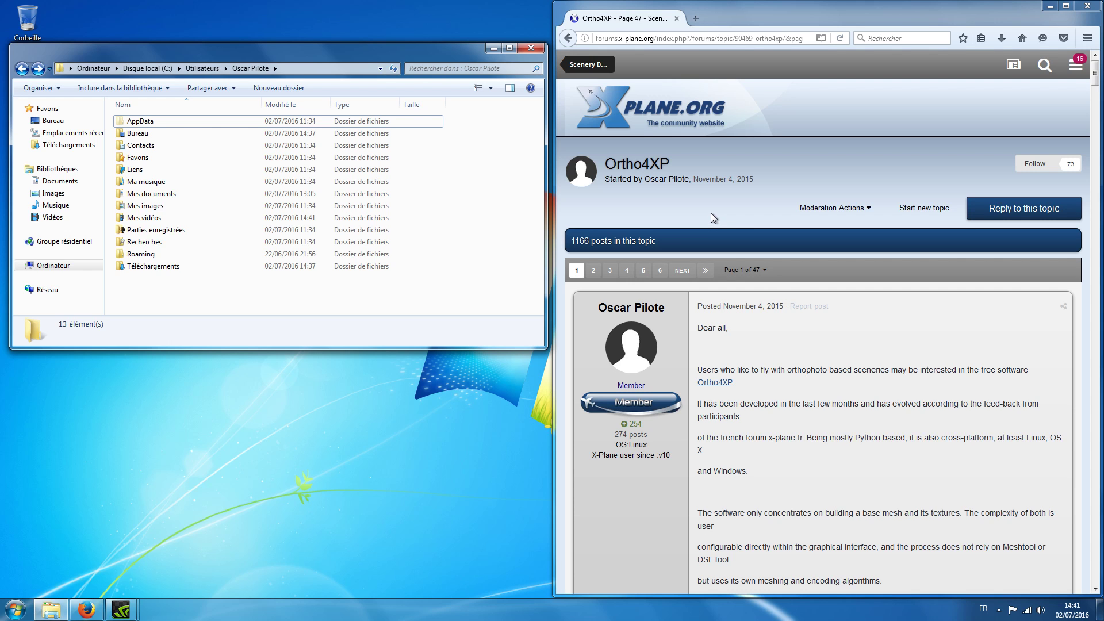
- Scroll to the end of the Ortho4XP topic's opening post, where the Dropbox for Ortho4XP link is
{"action": "scroll", "coordinate": [722, 204], "scroll_direction": "down", "scroll_amount": 7}
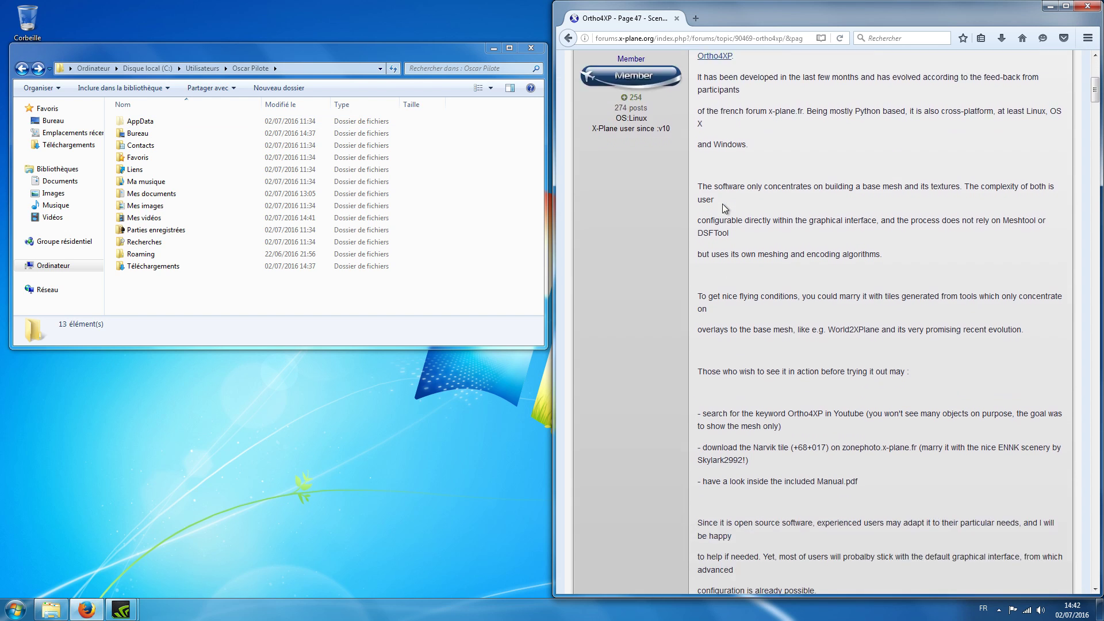
{"action": "scroll", "coordinate": [722, 203], "scroll_direction": "down", "scroll_amount": 6}
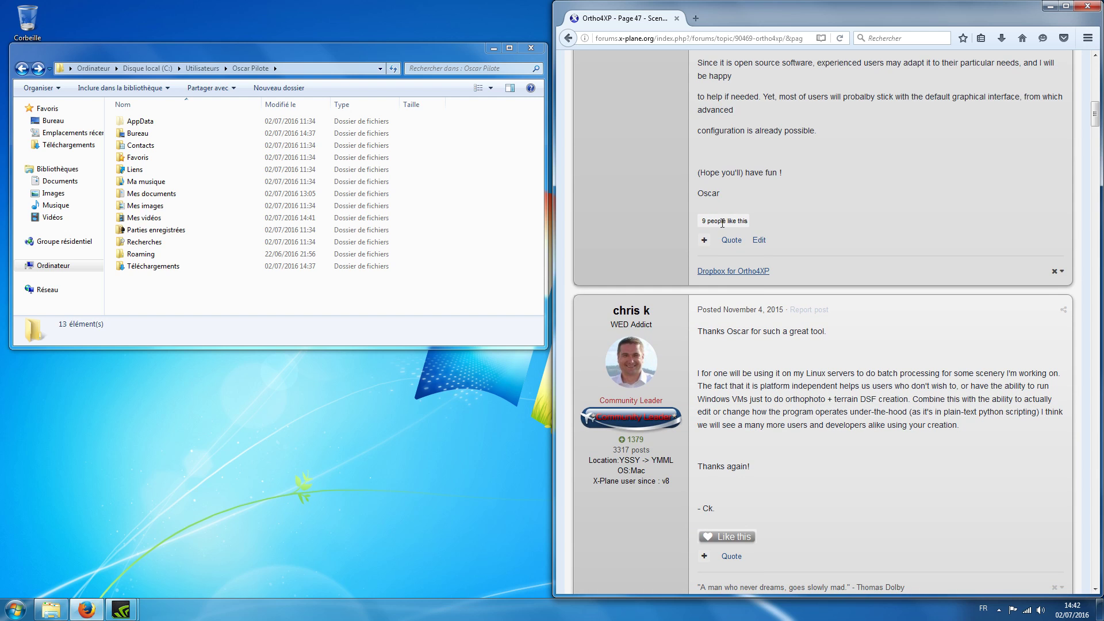
- Download the Ortho4XP Dropbox folder as Ortho4XP.zip and check its download progress
{"action": "left_click", "coordinate": [729, 269]}
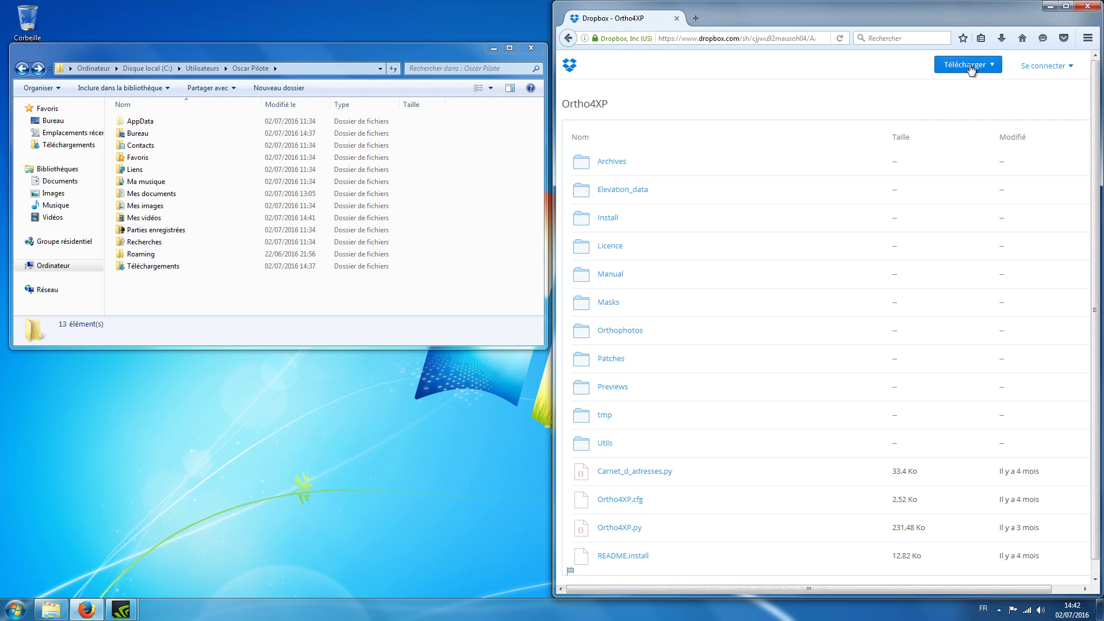
{"action": "left_click", "coordinate": [975, 67]}
{"action": "left_click", "coordinate": [961, 96]}
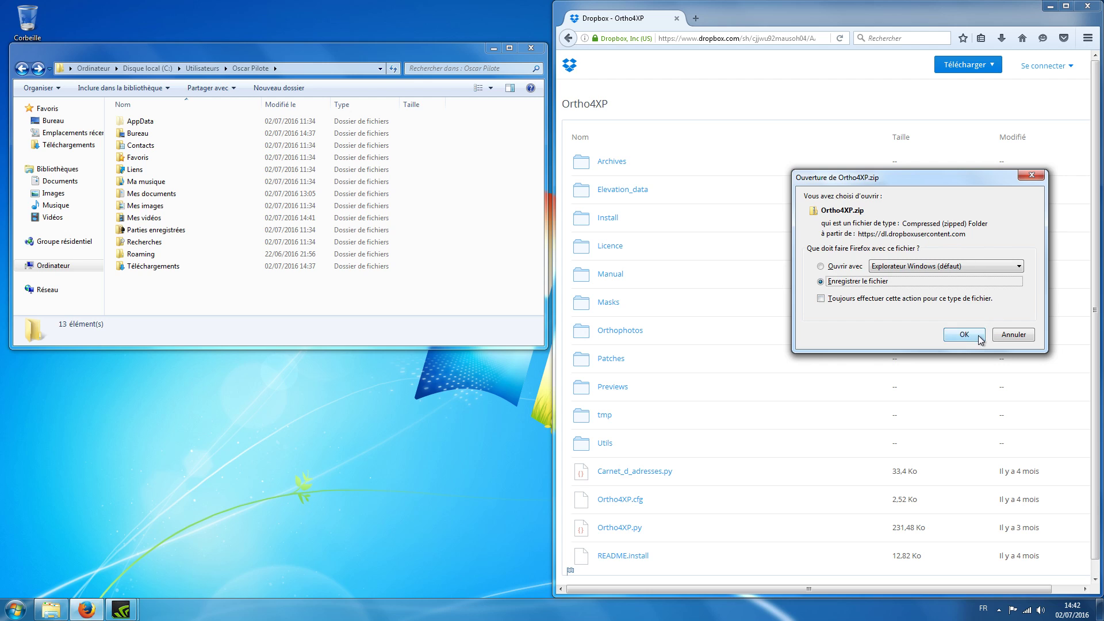
{"action": "left_click", "coordinate": [979, 336]}
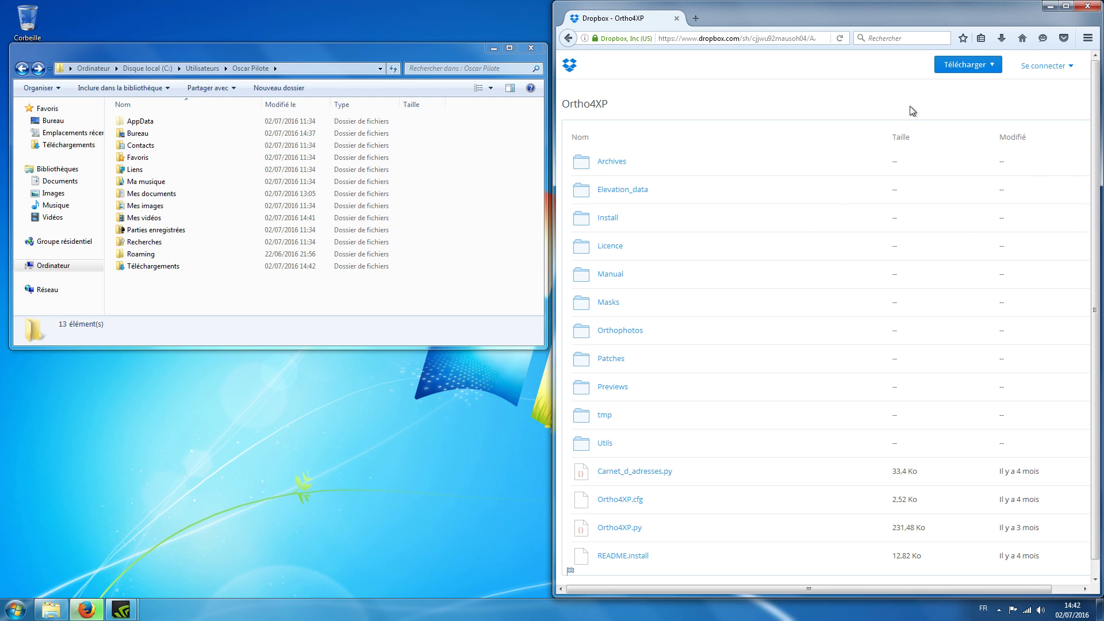
{"action": "left_click", "coordinate": [1001, 38]}
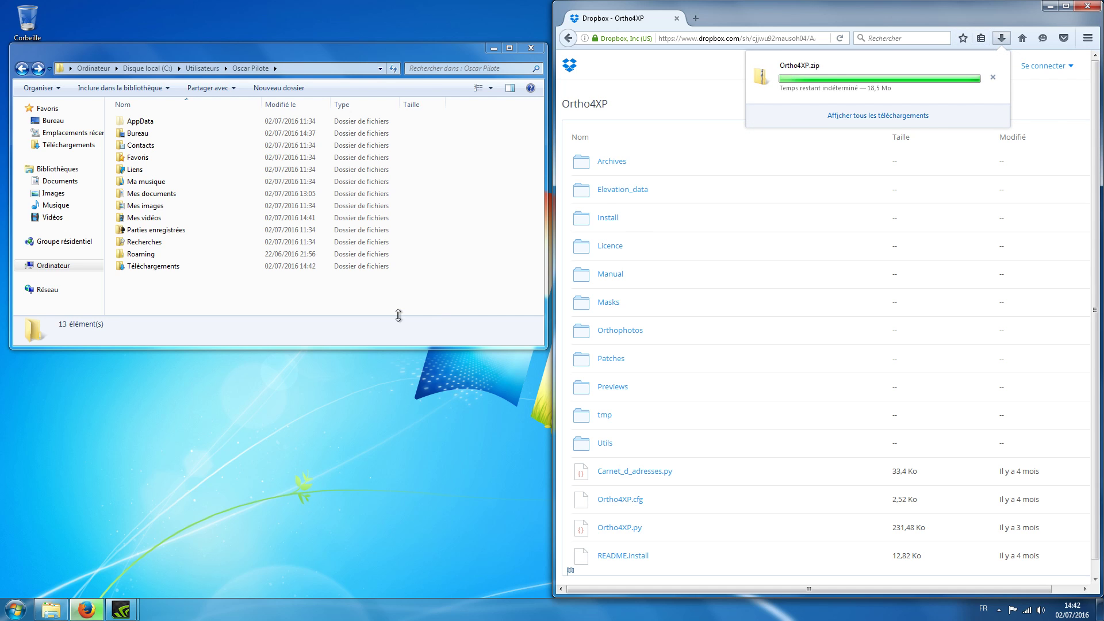
{"action": "left_click", "coordinate": [262, 314]}
- Extract Ortho4XP.zip from Téléchargements into an Ortho4XP folder in the home folder
{"action": "left_click", "coordinate": [167, 268]}
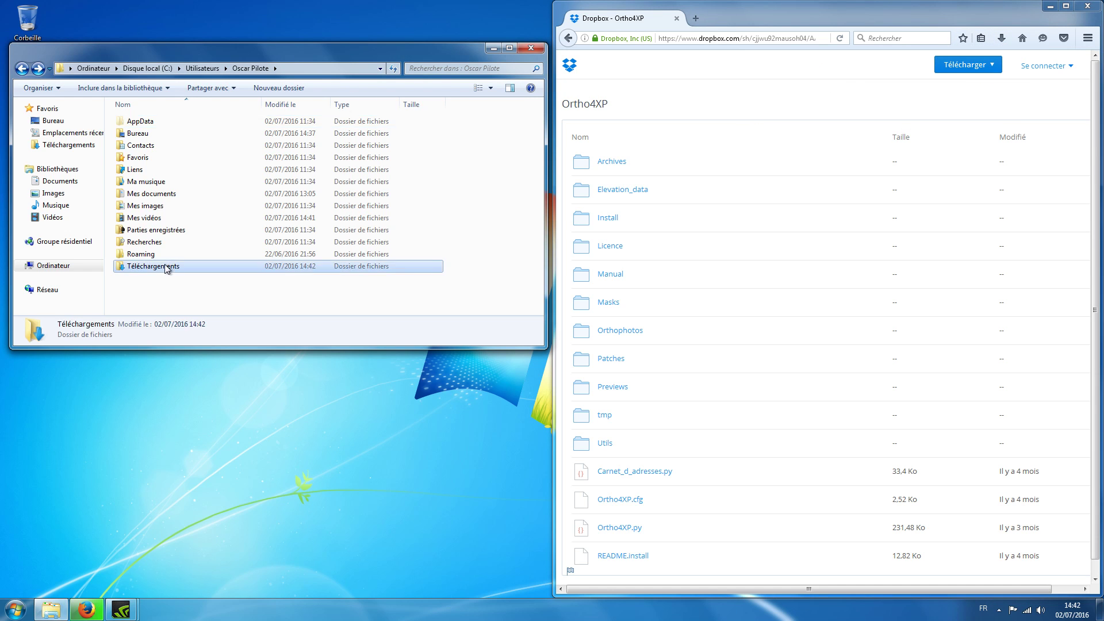
{"action": "double_click", "coordinate": [167, 269]}
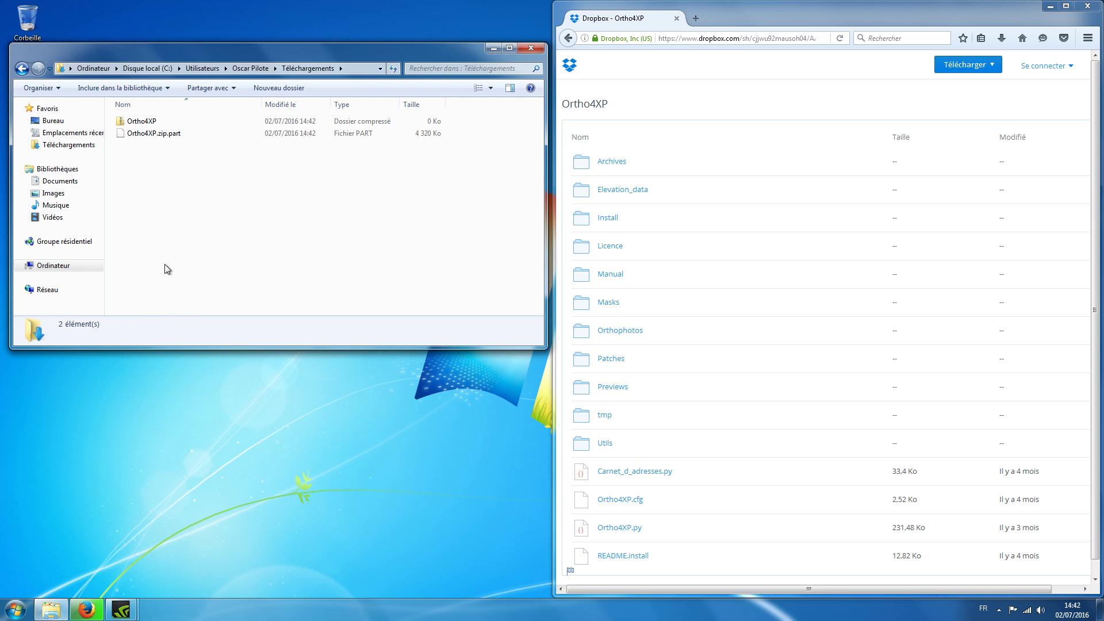
{"action": "right_click", "coordinate": [138, 122]}
{"action": "left_click", "coordinate": [181, 157]}
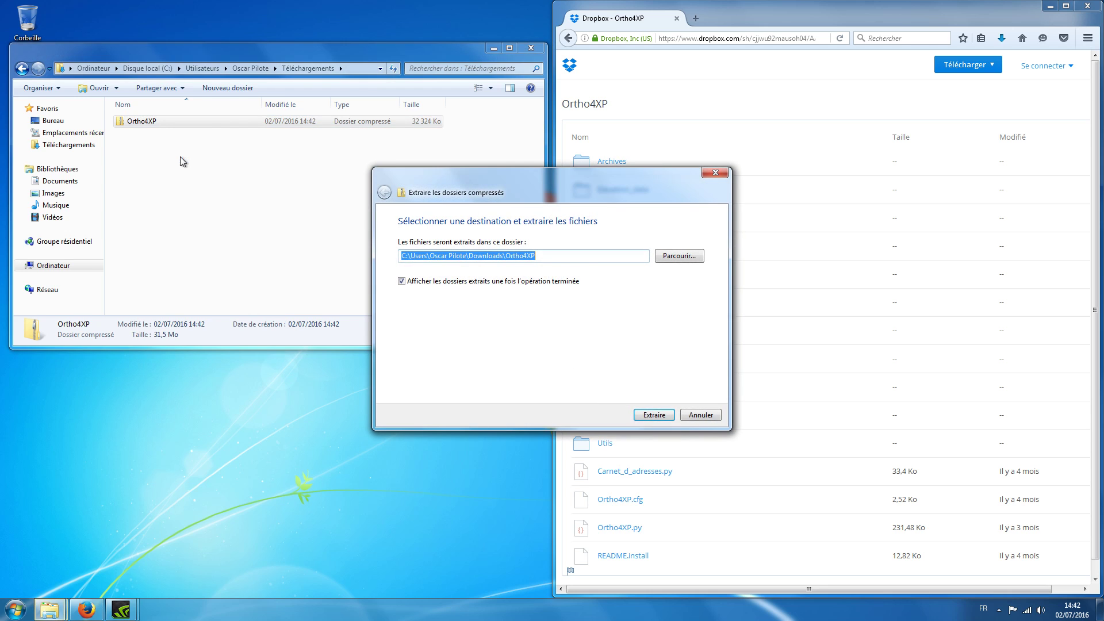
{"action": "left_click", "coordinate": [504, 256]}
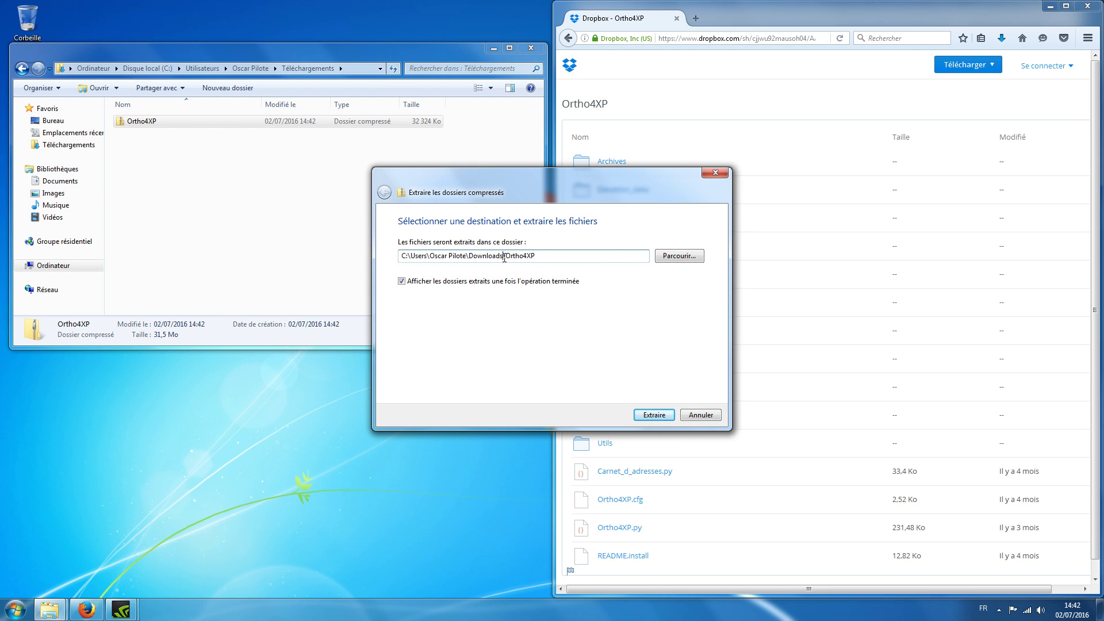
{"action": "key", "text": "BackSpace"}
{"action": "key", "text": "BackSpace"}
{"action": "key", "text": "BackSpace"}
{"action": "key", "text": "BackSpace"}
{"action": "key", "text": "BackSpace"}
{"action": "key", "text": "BackSpace"}
{"action": "key", "text": "BackSpace"}
{"action": "key", "text": "BackSpace"}
{"action": "key", "text": "BackSpace"}
{"action": "key", "text": "BackSpace"}
{"action": "left_click", "coordinate": [658, 414]}
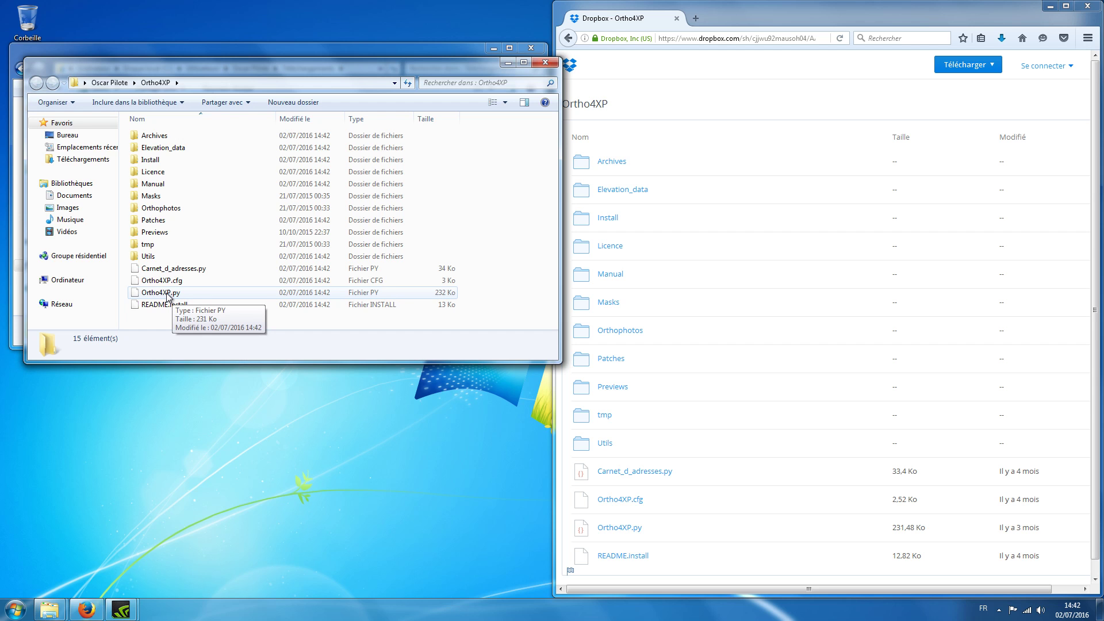
- Try running Ortho4XP.py and dismiss the cannot-open-file message
{"action": "double_click", "coordinate": [160, 293]}
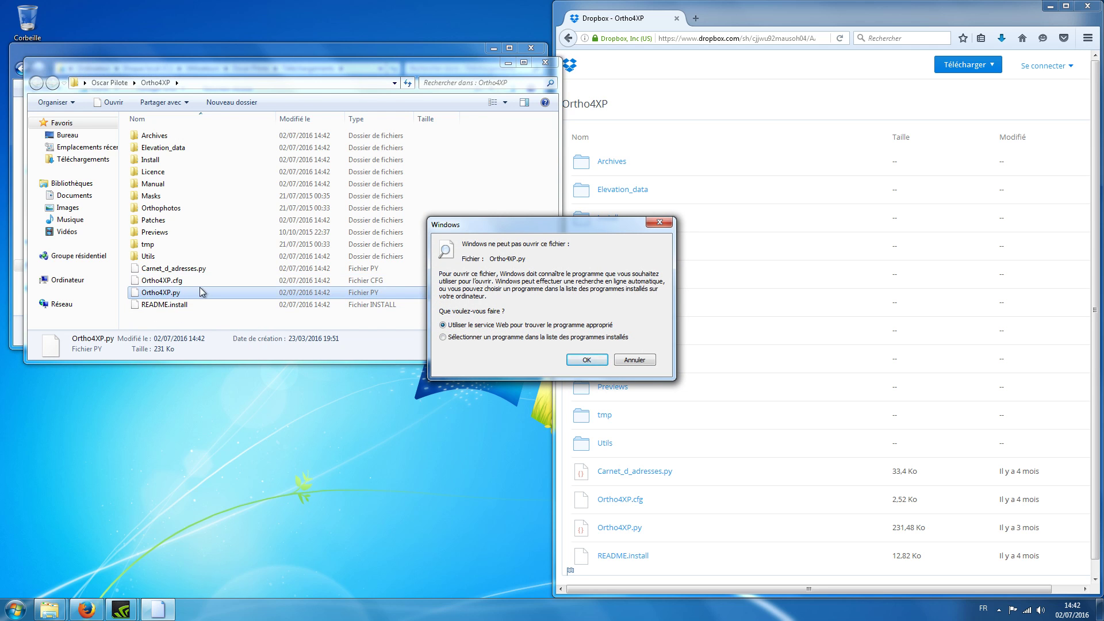
{"action": "left_click", "coordinate": [642, 364]}
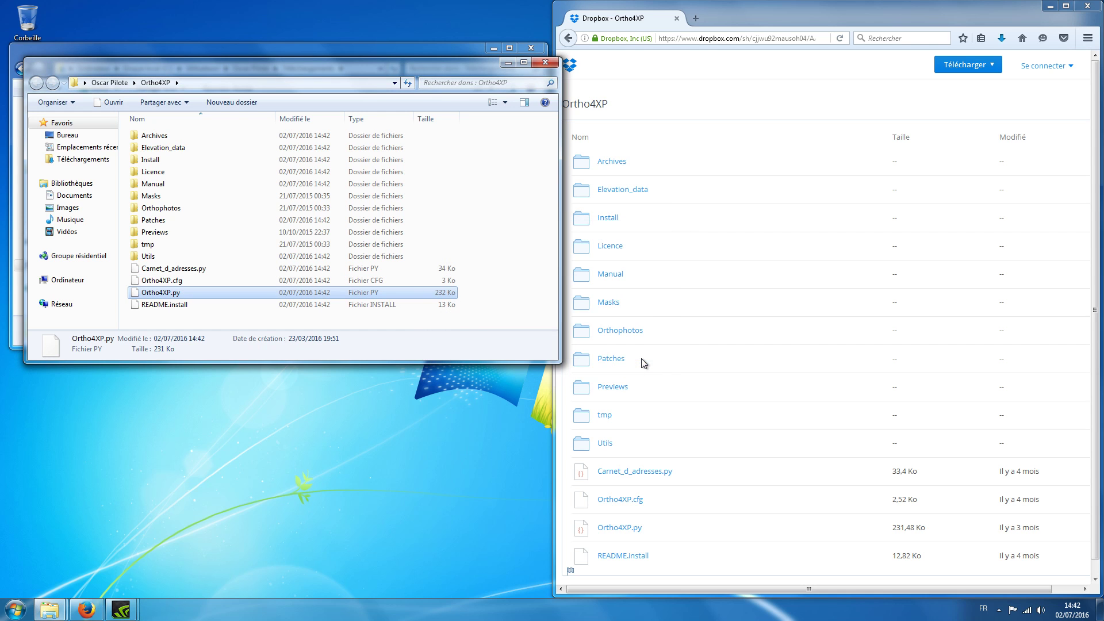
{"action": "left_click", "coordinate": [699, 19]}
- Search for python and reach the Python 3.5.2 release page on python.org
{"action": "left_click", "coordinate": [900, 38]}
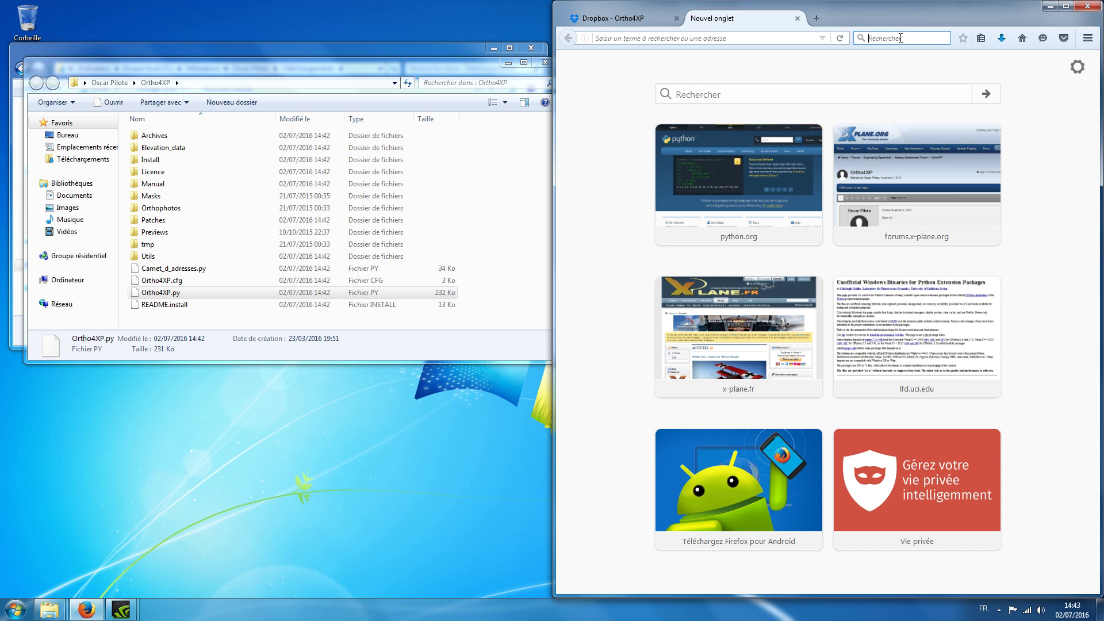
{"action": "type", "text": "python"}
{"action": "key", "text": "Return"}
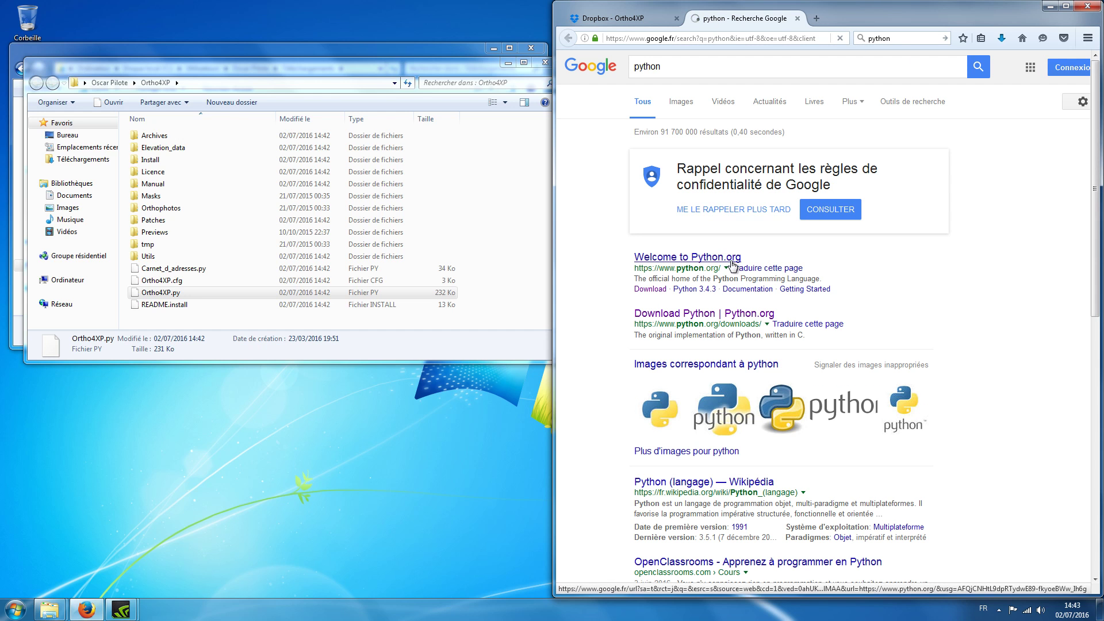
{"action": "left_click", "coordinate": [731, 262]}
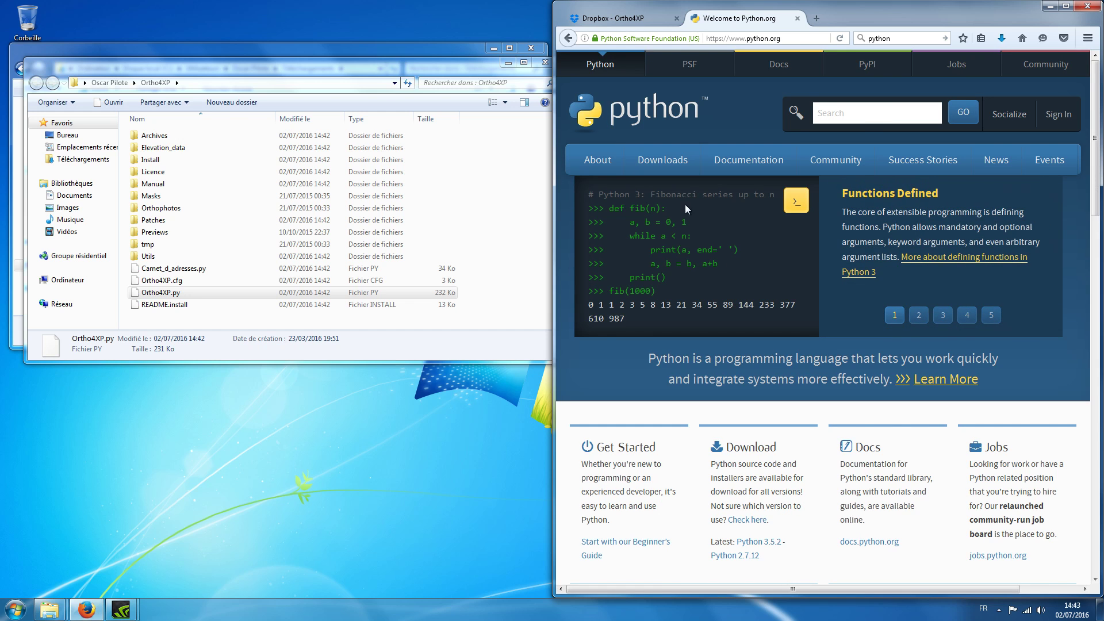
{"action": "mouse_move", "coordinate": [664, 161]}
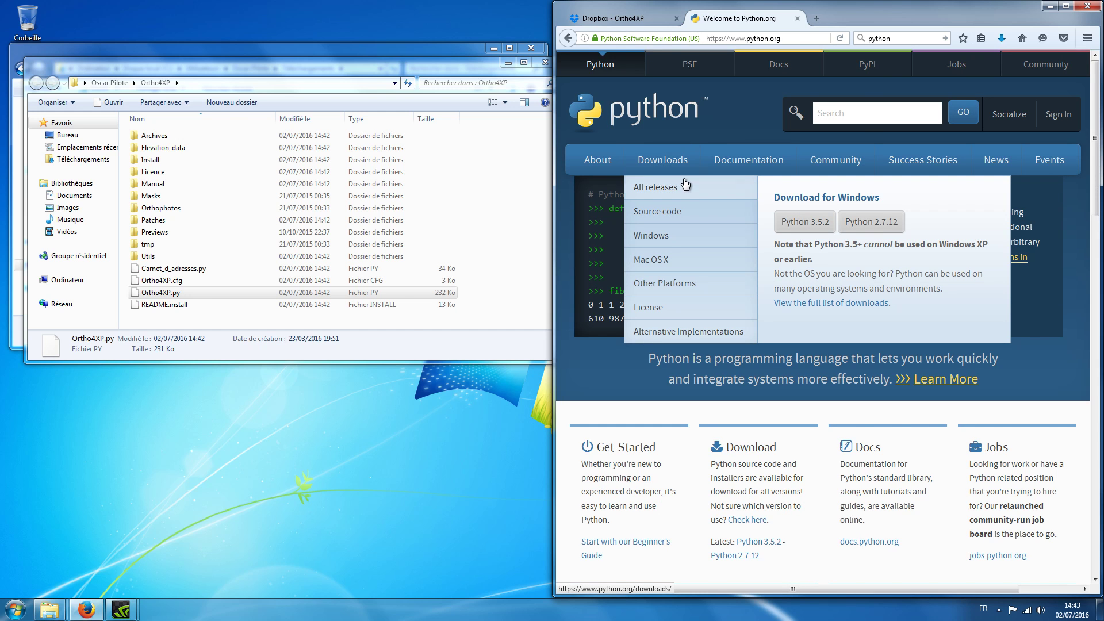
{"action": "left_click", "coordinate": [796, 304]}
{"action": "scroll", "coordinate": [761, 333], "scroll_direction": "down", "scroll_amount": 12}
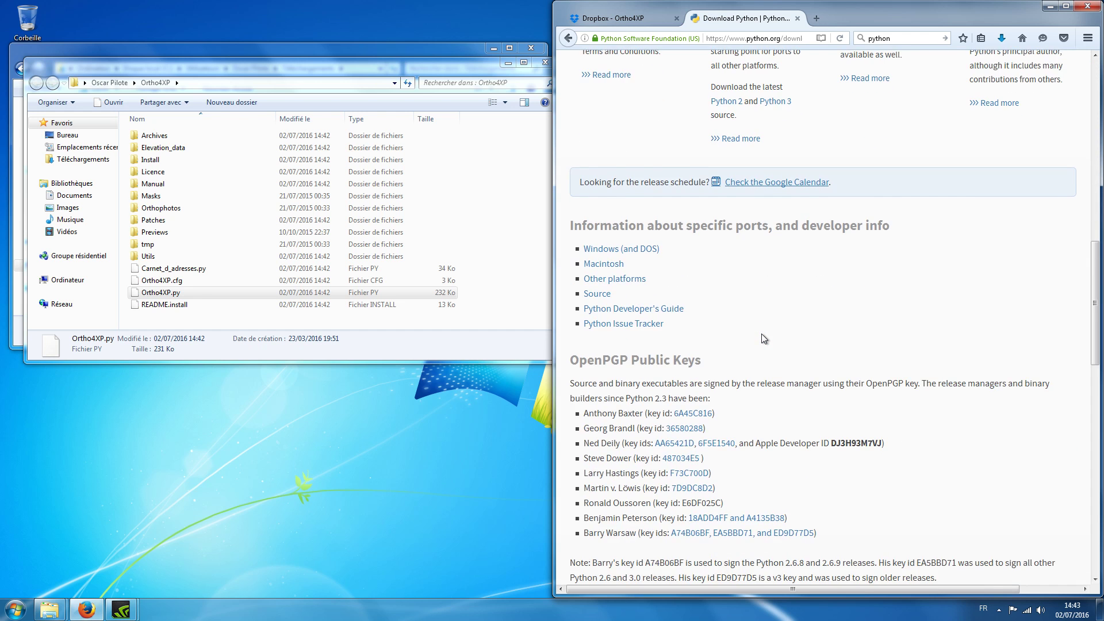
{"action": "scroll", "coordinate": [761, 333], "scroll_direction": "up", "scroll_amount": 8}
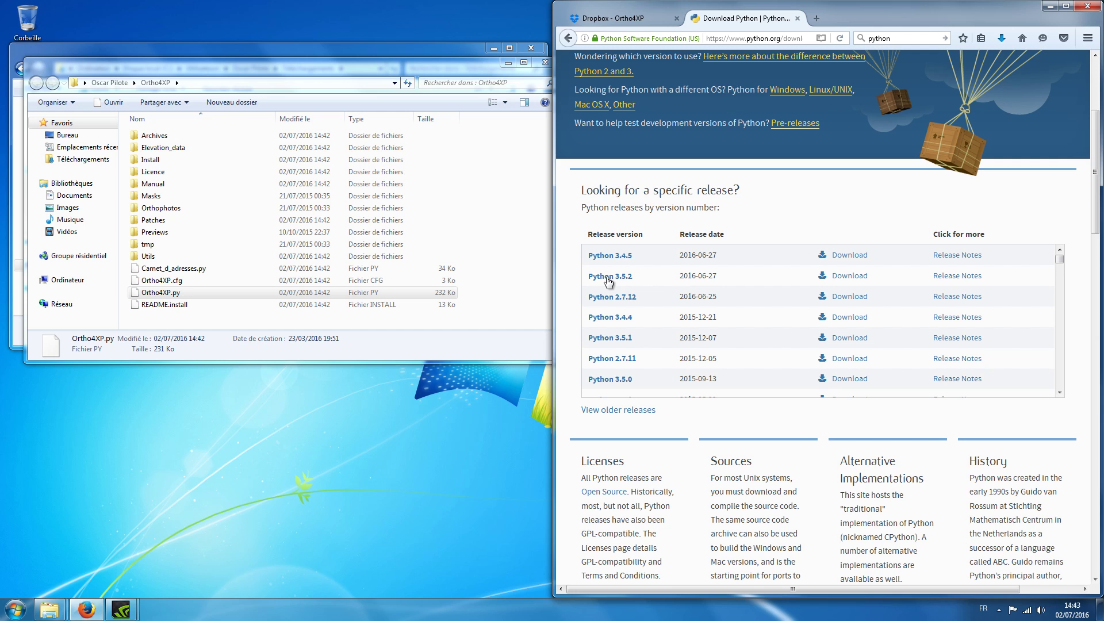
{"action": "left_click", "coordinate": [608, 278]}
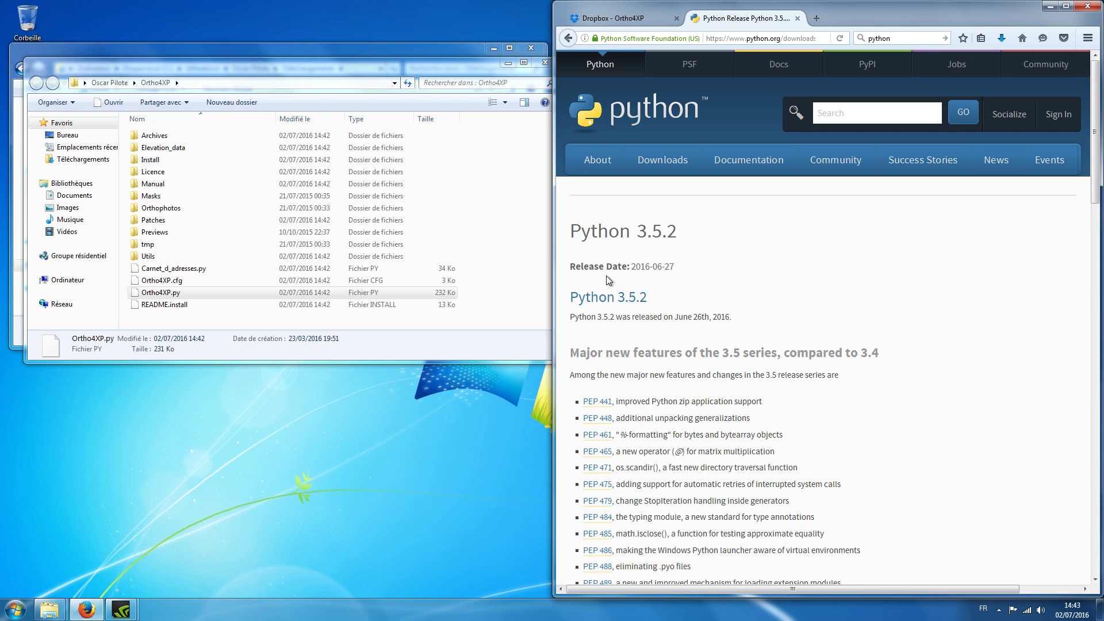
- Save the Windows x86-64 executable installer python-3.5.2-amd64.exe
{"action": "scroll", "coordinate": [710, 306], "scroll_direction": "down", "scroll_amount": 10}
{"action": "scroll", "coordinate": [712, 307], "scroll_direction": "down", "scroll_amount": 7}
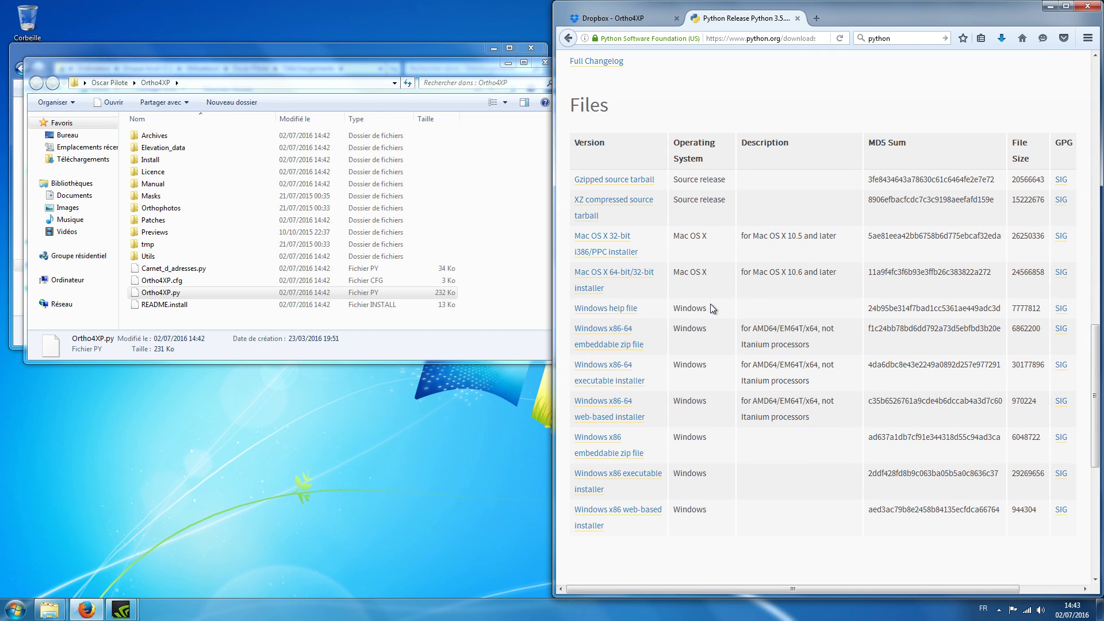
{"action": "scroll", "coordinate": [710, 307], "scroll_direction": "up", "scroll_amount": 8}
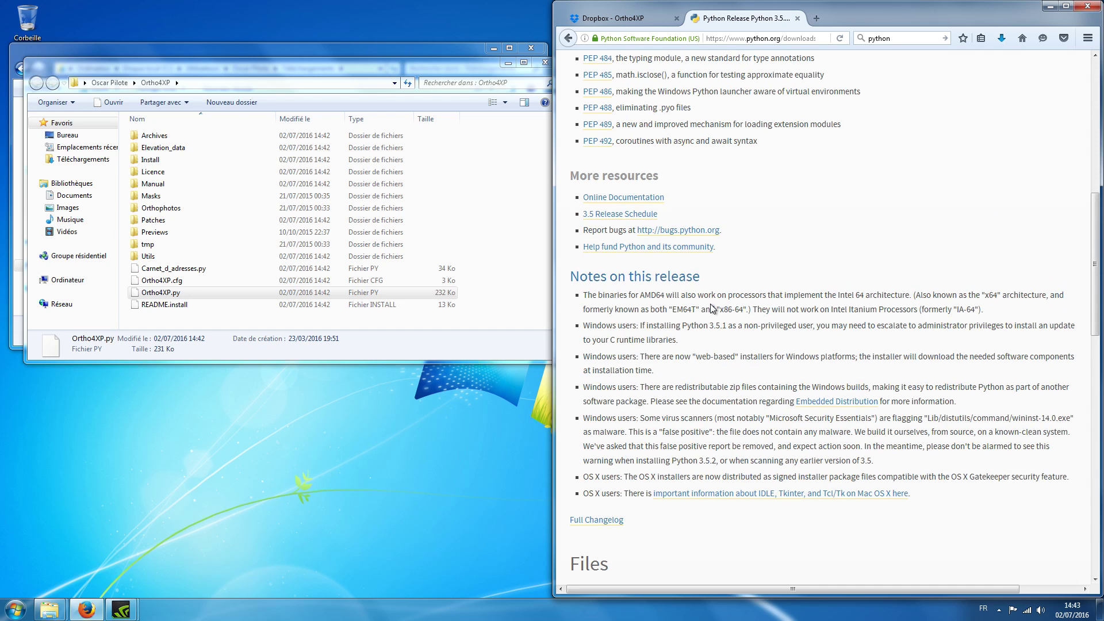
{"action": "scroll", "coordinate": [711, 306], "scroll_direction": "up", "scroll_amount": 9}
{"action": "scroll", "coordinate": [710, 303], "scroll_direction": "down", "scroll_amount": 16}
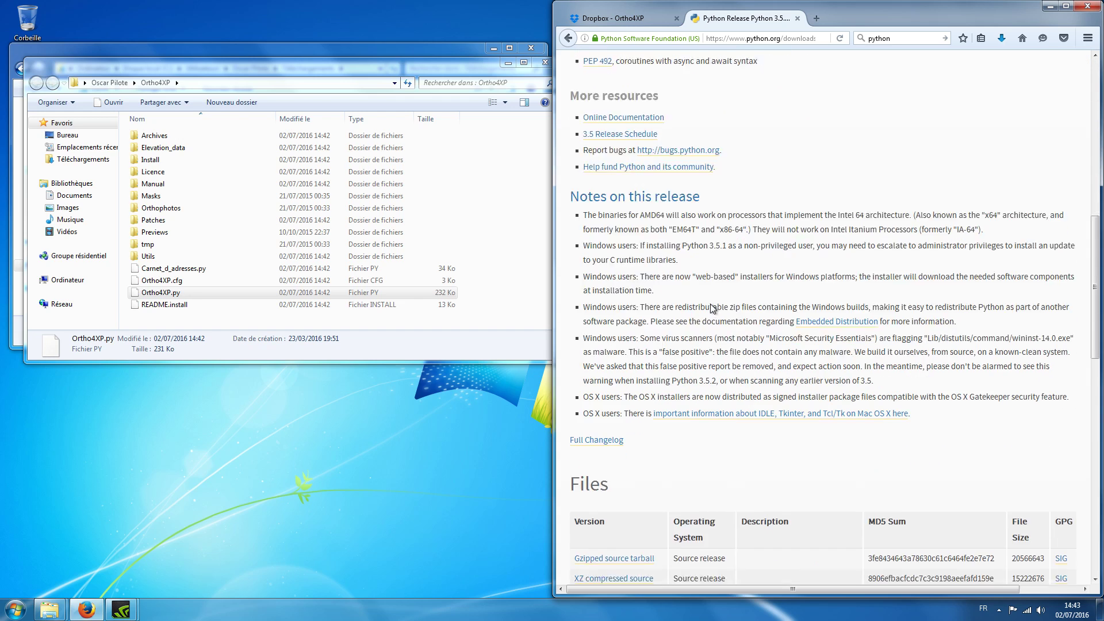
{"action": "scroll", "coordinate": [709, 303], "scroll_direction": "down", "scroll_amount": 4}
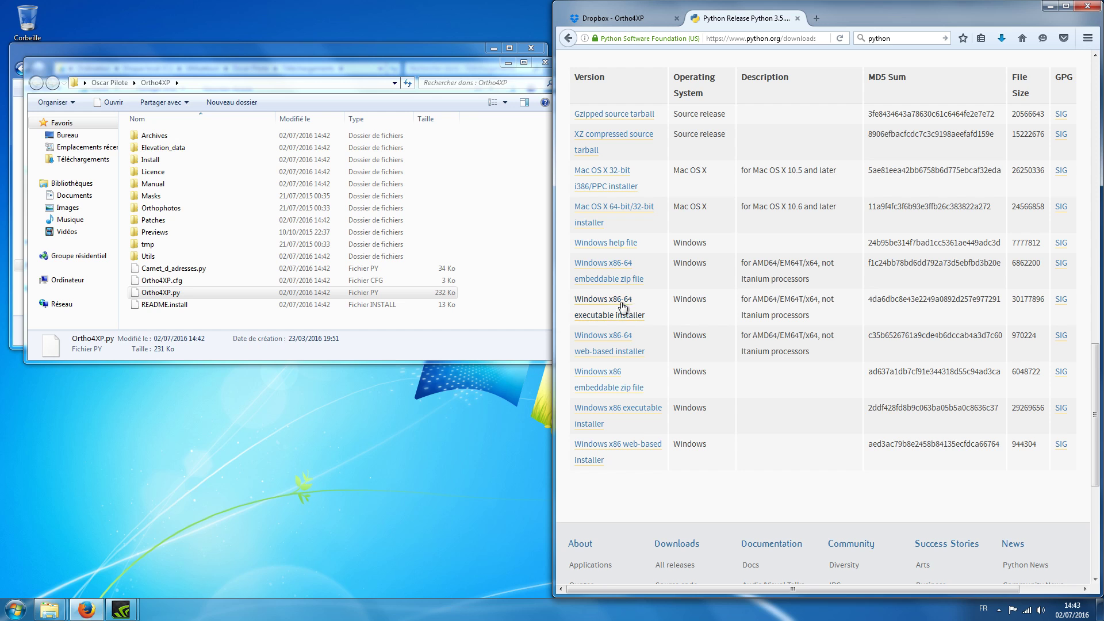
{"action": "left_click", "coordinate": [592, 305]}
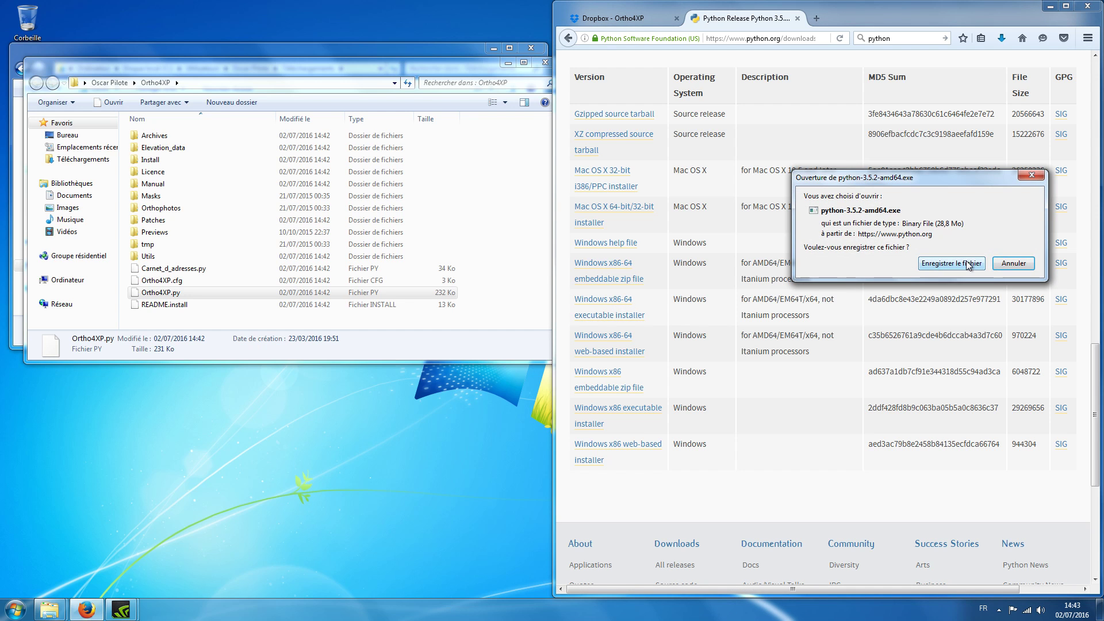
{"action": "left_click", "coordinate": [970, 264]}
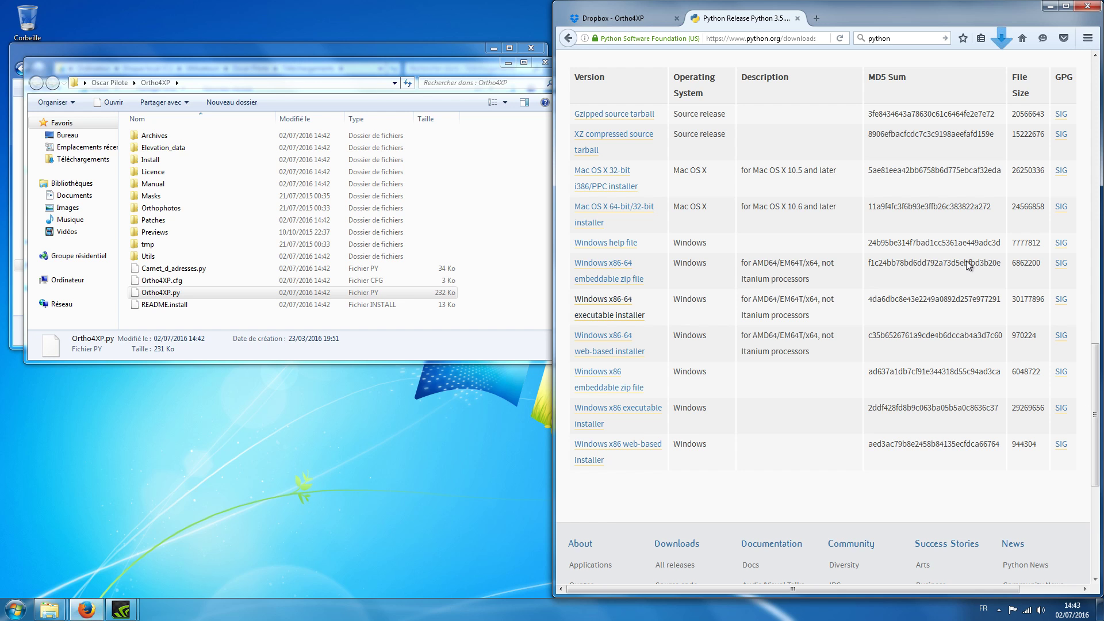
- Run python-3.5.2-amd64 from Téléchargements and install Python 3.5.2 with default settings, added to PATH
{"action": "left_click", "coordinate": [109, 82]}
{"action": "left_click", "coordinate": [281, 187]}
{"action": "double_click", "coordinate": [282, 187]}
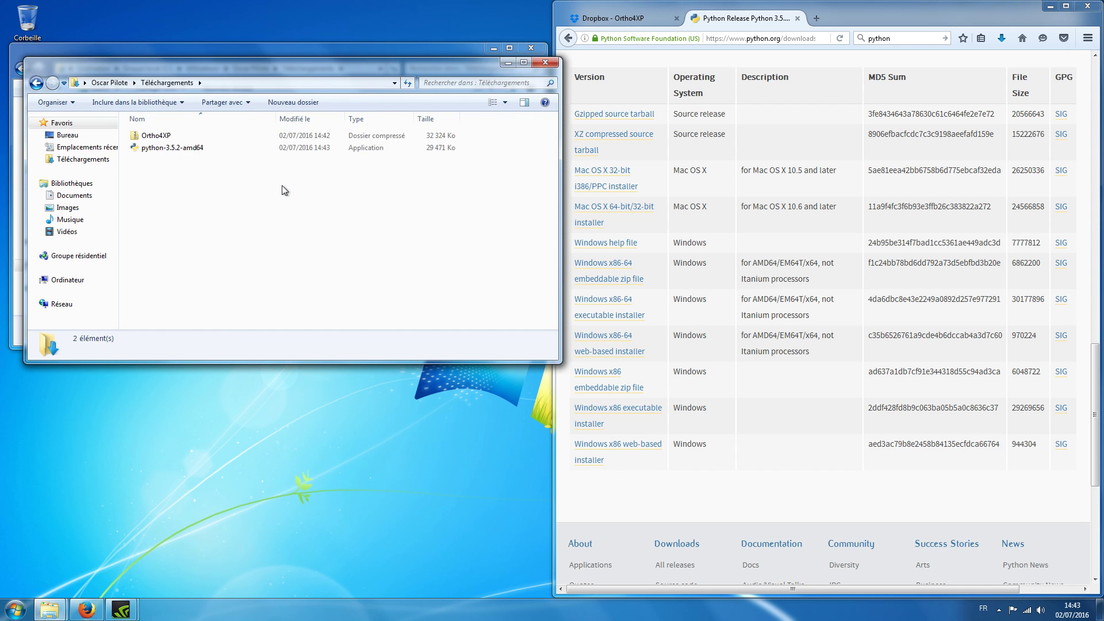
{"action": "double_click", "coordinate": [177, 147]}
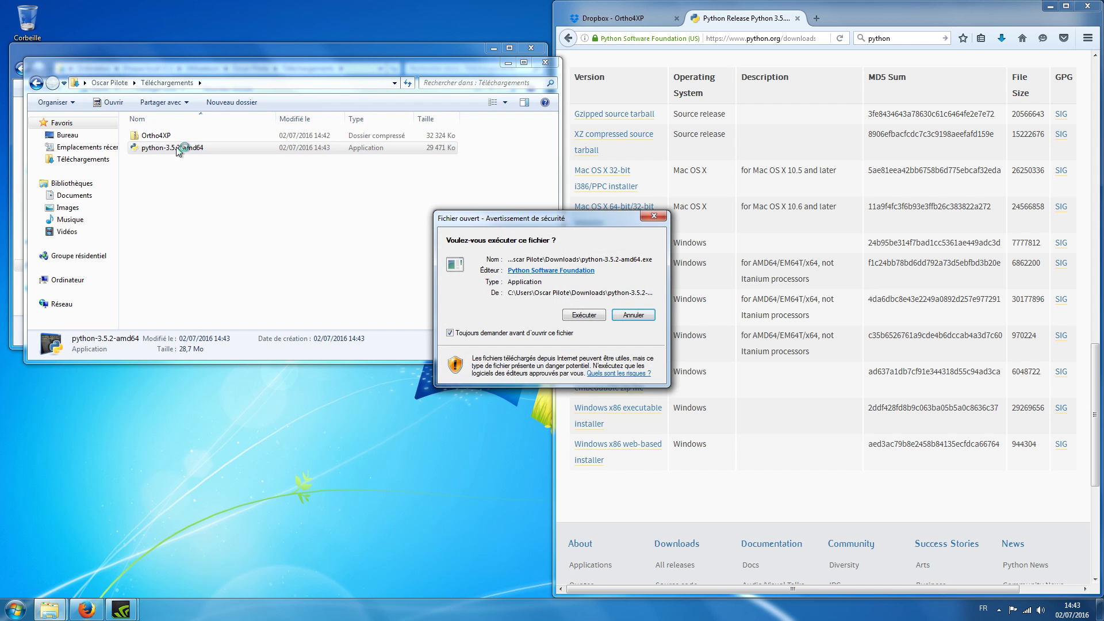
{"action": "left_click", "coordinate": [578, 315]}
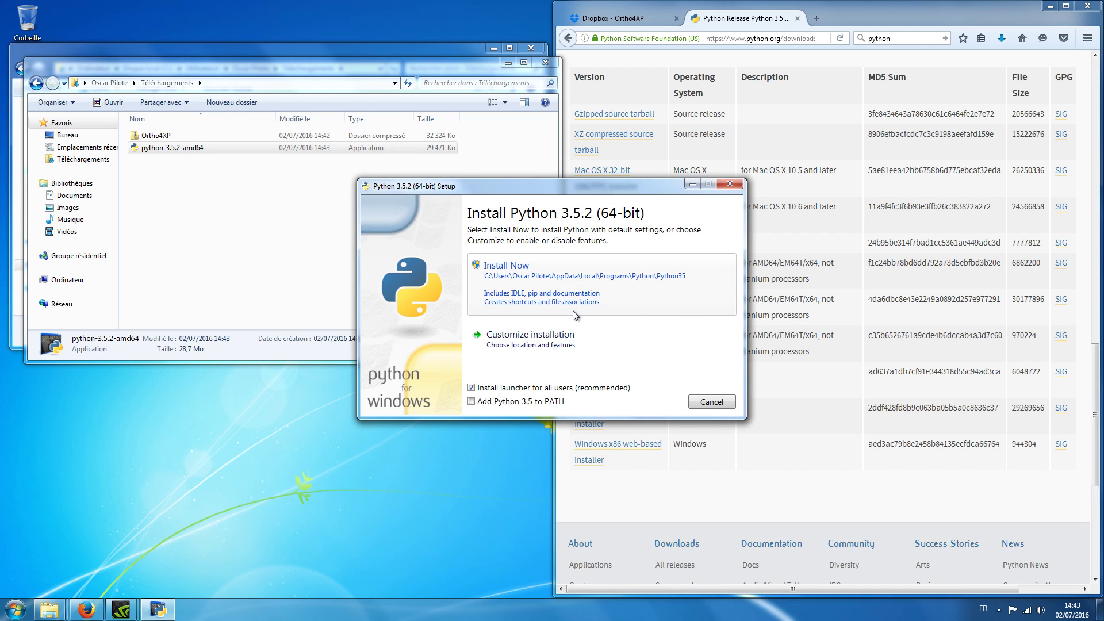
{"action": "left_click", "coordinate": [471, 401]}
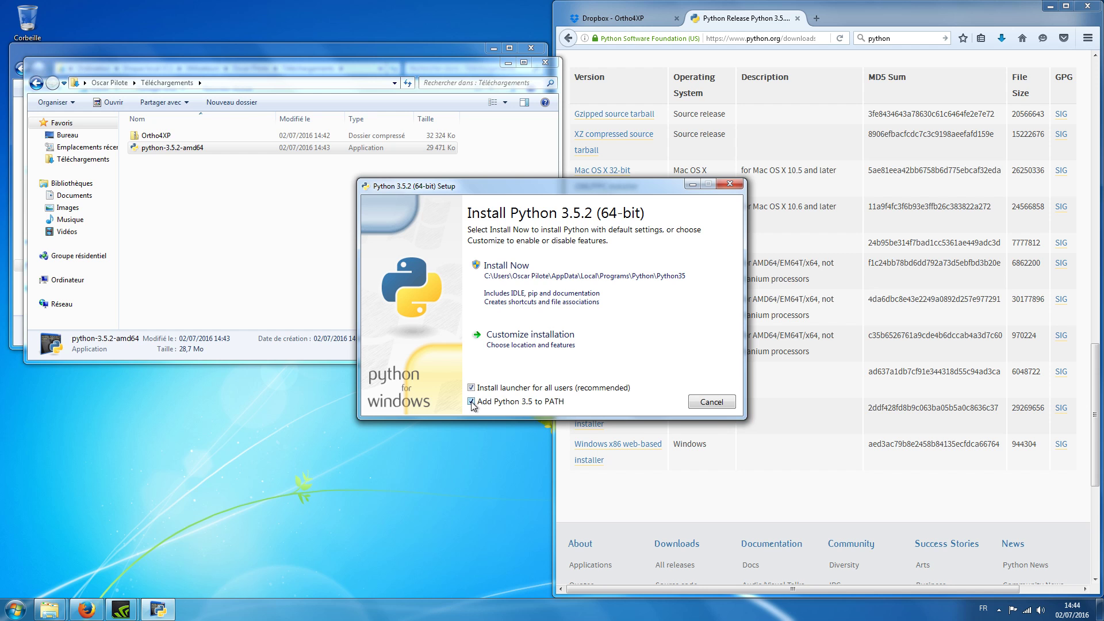
{"action": "left_click", "coordinate": [540, 271]}
{"action": "left_click", "coordinate": [600, 316]}
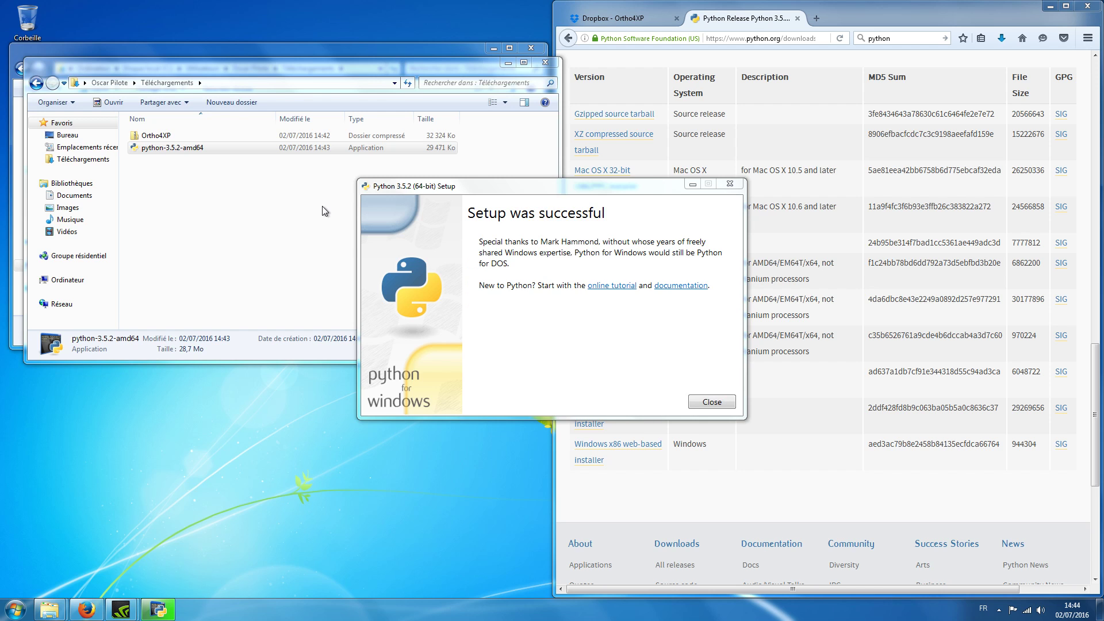
{"action": "left_click", "coordinate": [711, 402]}
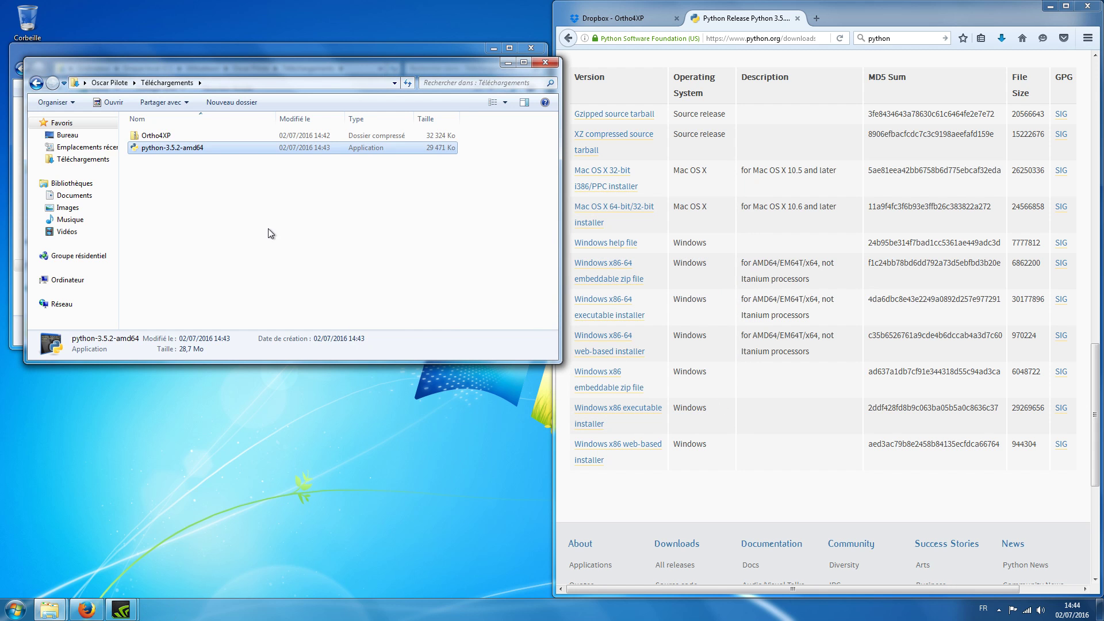
- Open a command prompt in Downloads and run python to confirm the Python 3.5.2 64-bit banner
{"action": "right_click", "coordinate": [239, 220], "text": "shift"}
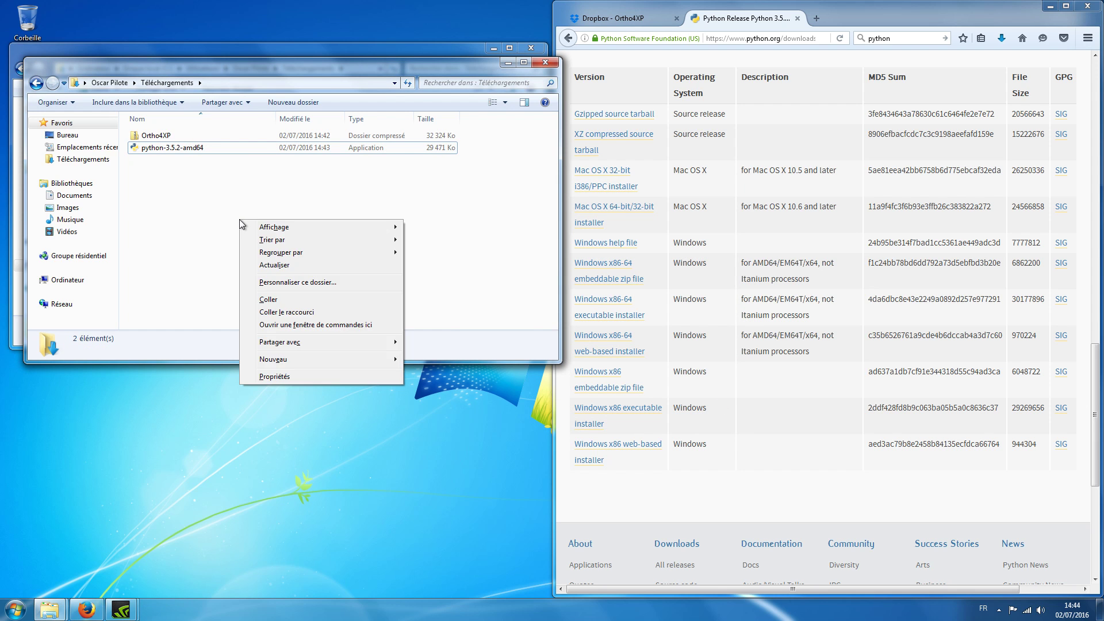
{"action": "left_click", "coordinate": [300, 326]}
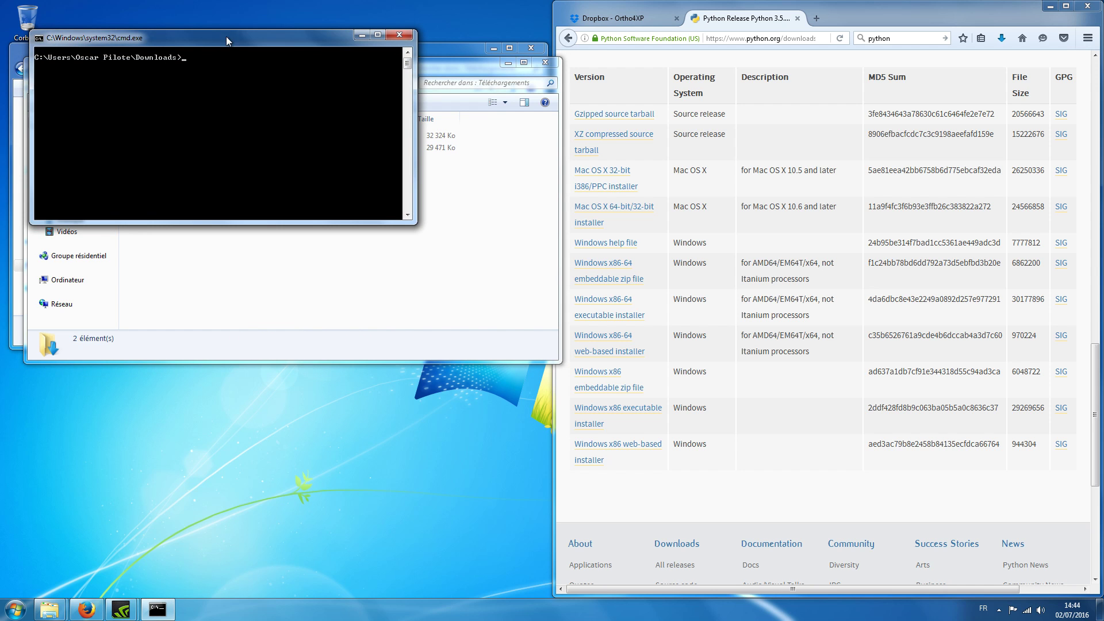
{"action": "left_click_drag", "start_coordinate": [228, 40], "coordinate": [314, 217]}
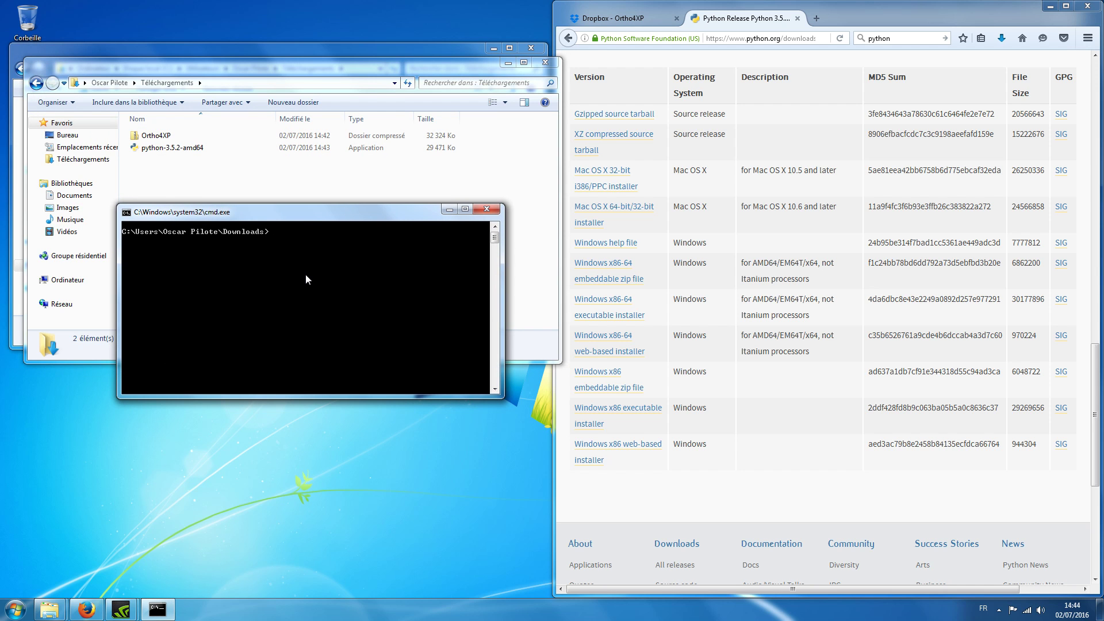
{"action": "type", "text": "python"}
{"action": "key", "text": "Return"}
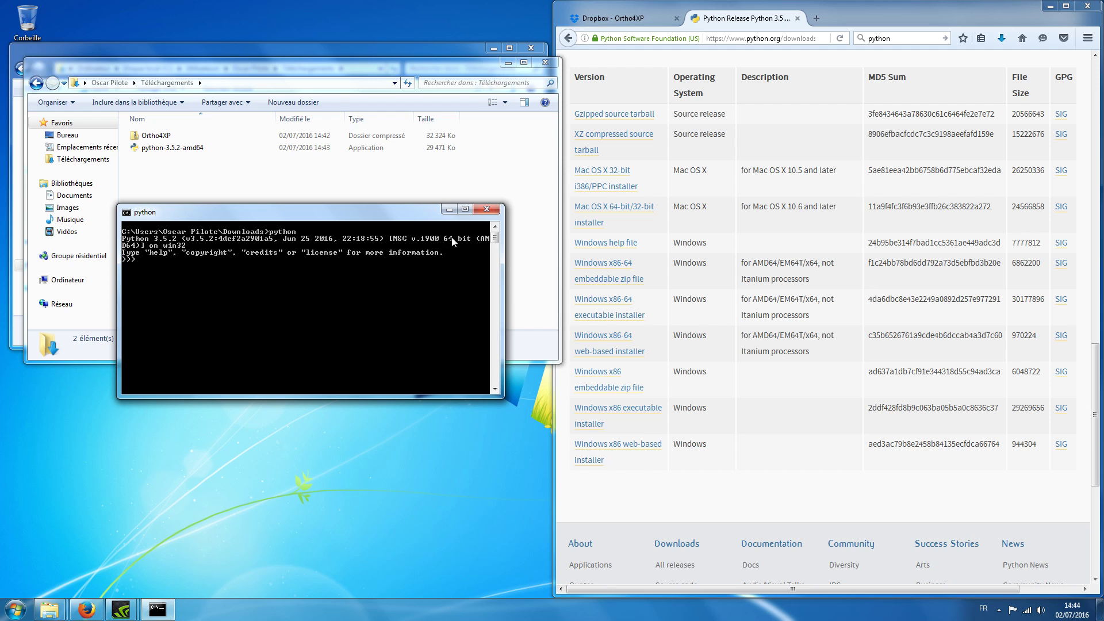
{"action": "left_click", "coordinate": [486, 209]}
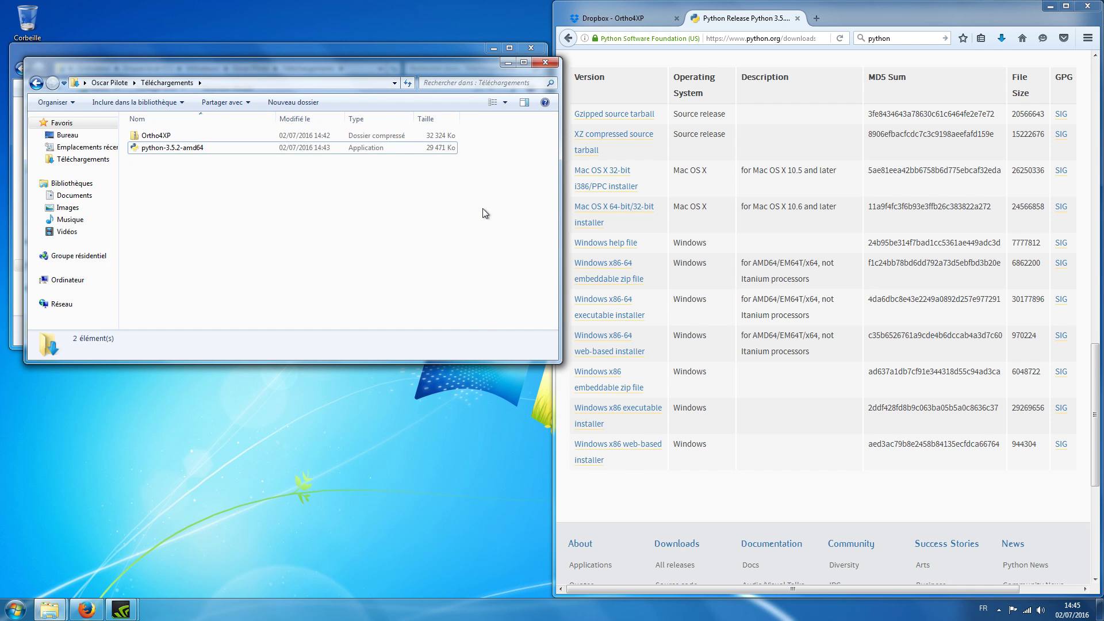
{"action": "left_click_drag", "start_coordinate": [312, 65], "coordinate": [338, 135]}
- Search 'python packages windows whl', open Gohlke's extension packages page and follow its Visual C++ 2015 link
{"action": "left_click", "coordinate": [816, 19]}
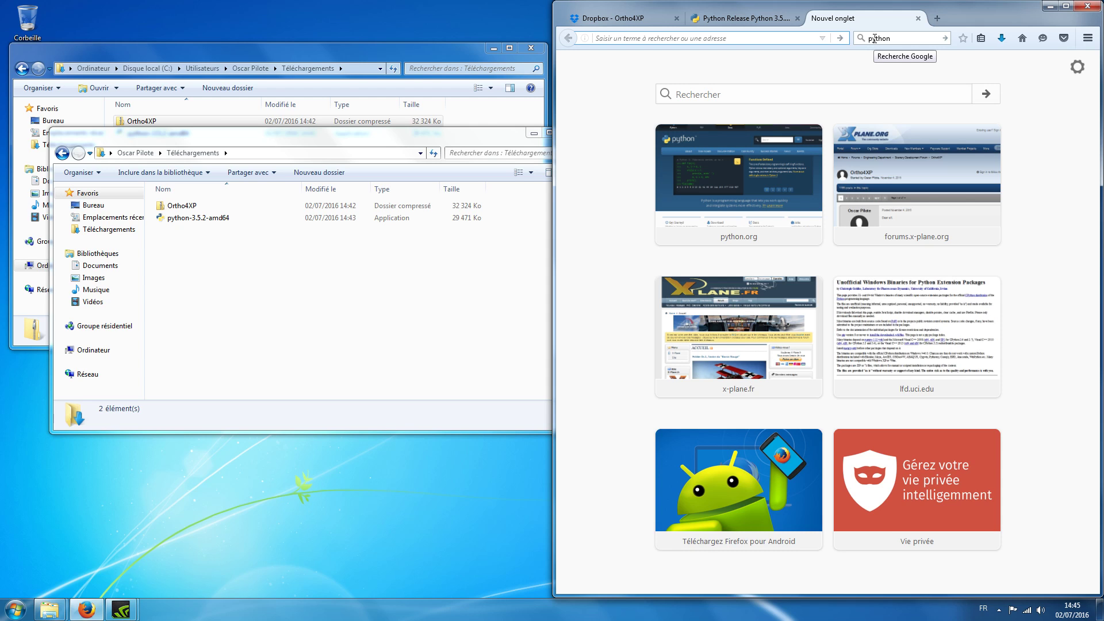
{"action": "left_click", "coordinate": [901, 37]}
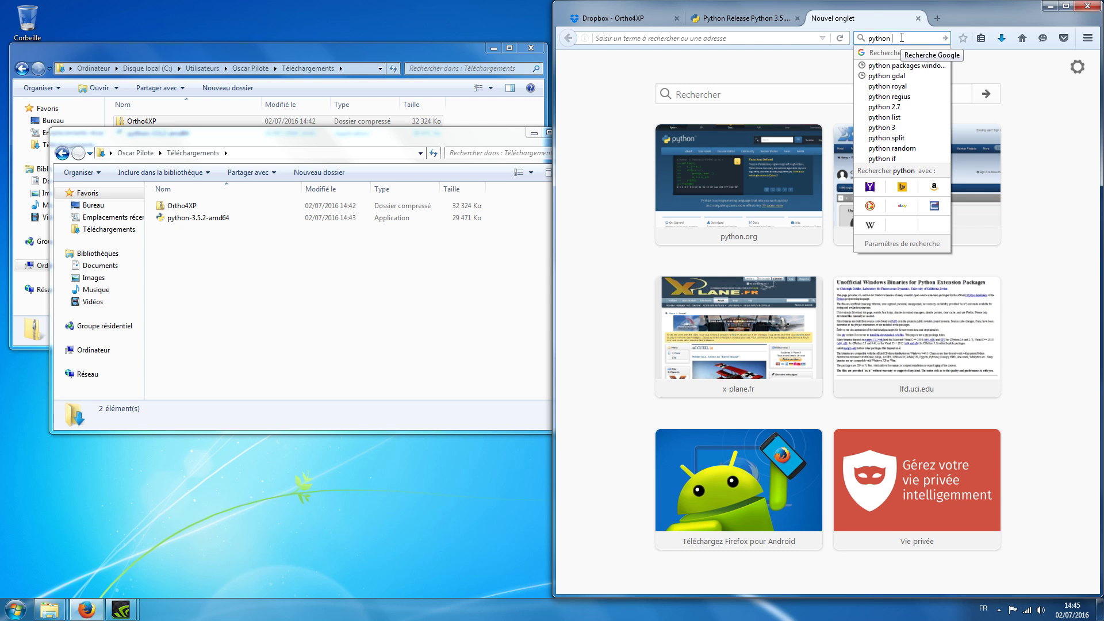
{"action": "type", "text": "packagez"}
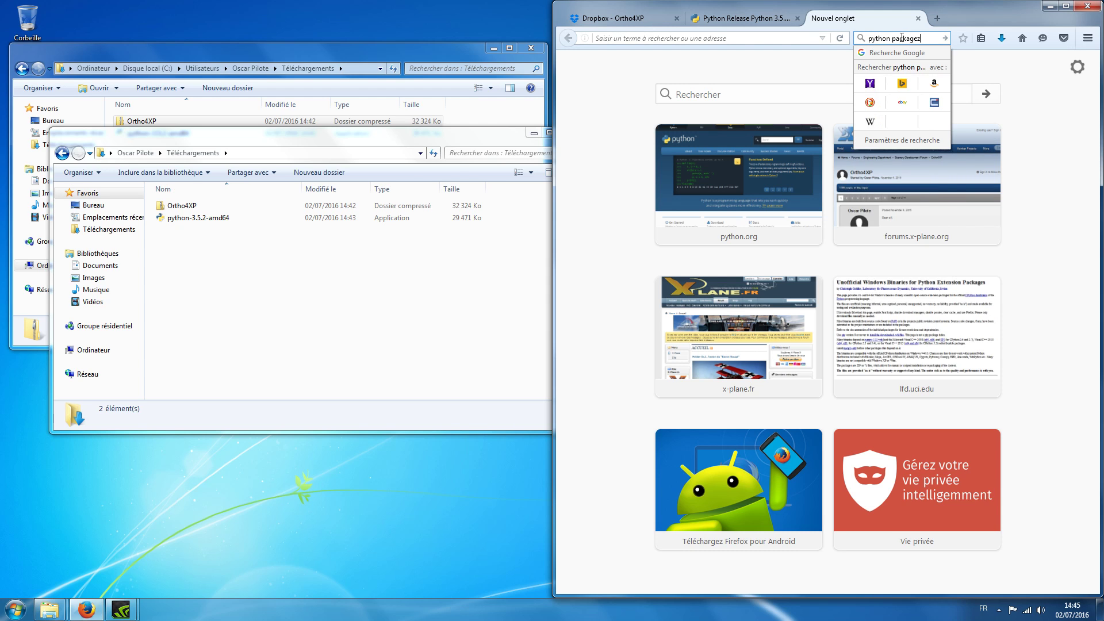
{"action": "key", "text": "BackSpace"}
{"action": "type", "text": "s "}
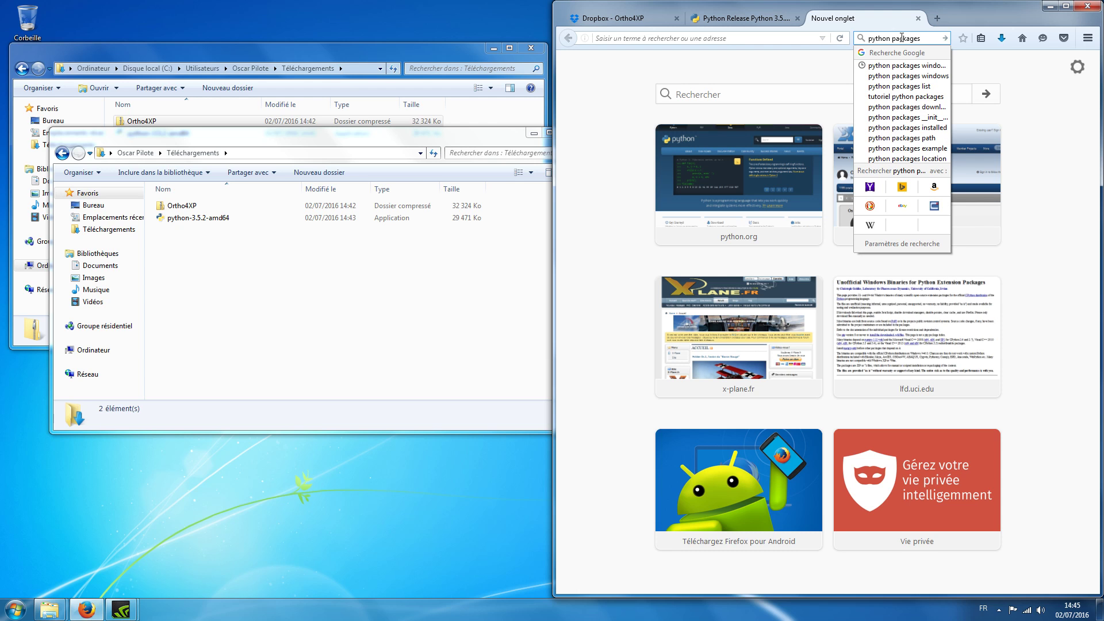
{"action": "type", "text": "windows whl"}
{"action": "key", "text": "Return"}
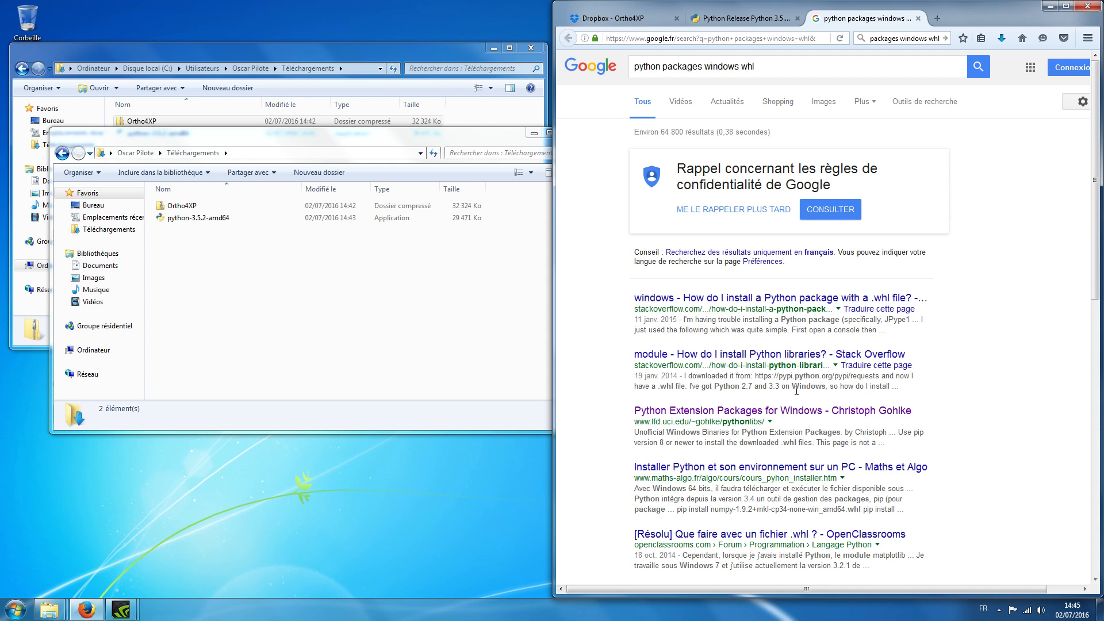
{"action": "left_click", "coordinate": [769, 414]}
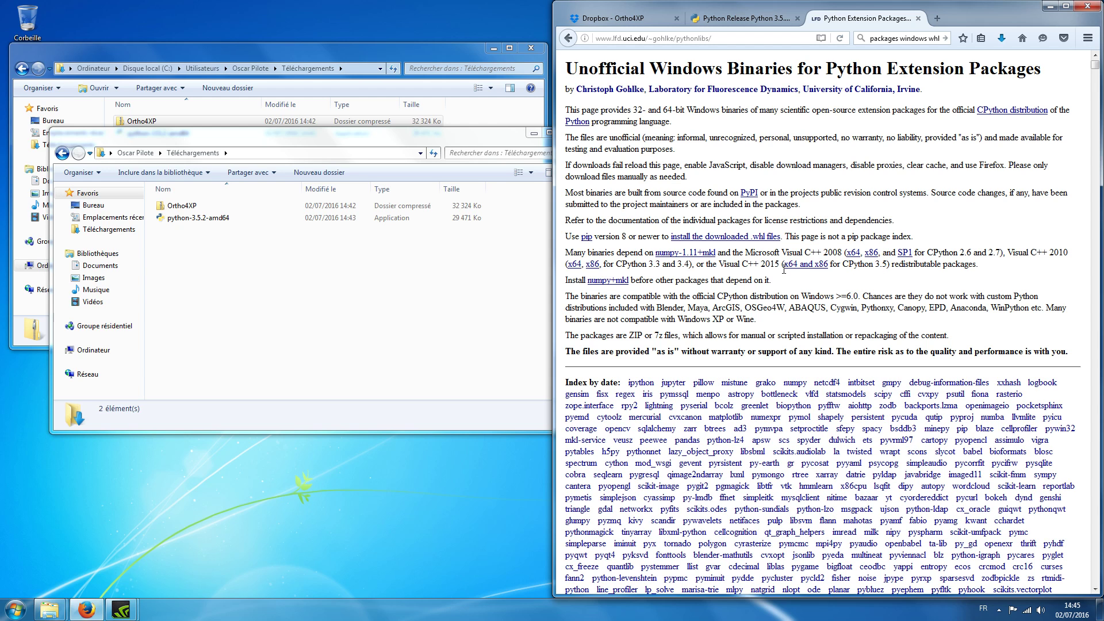
{"action": "left_click", "coordinate": [802, 268]}
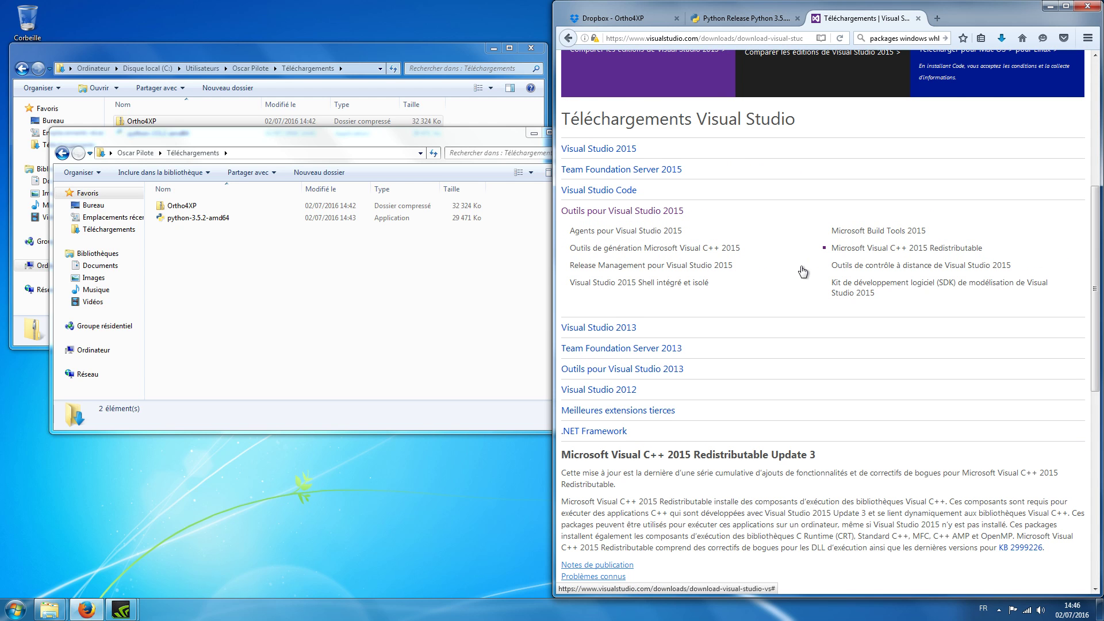
- Save the x64 Visual C++ 2015 Redistributable Update 3 as vc_redist.x64.exe
{"action": "scroll", "coordinate": [803, 271], "scroll_direction": "down", "scroll_amount": 5}
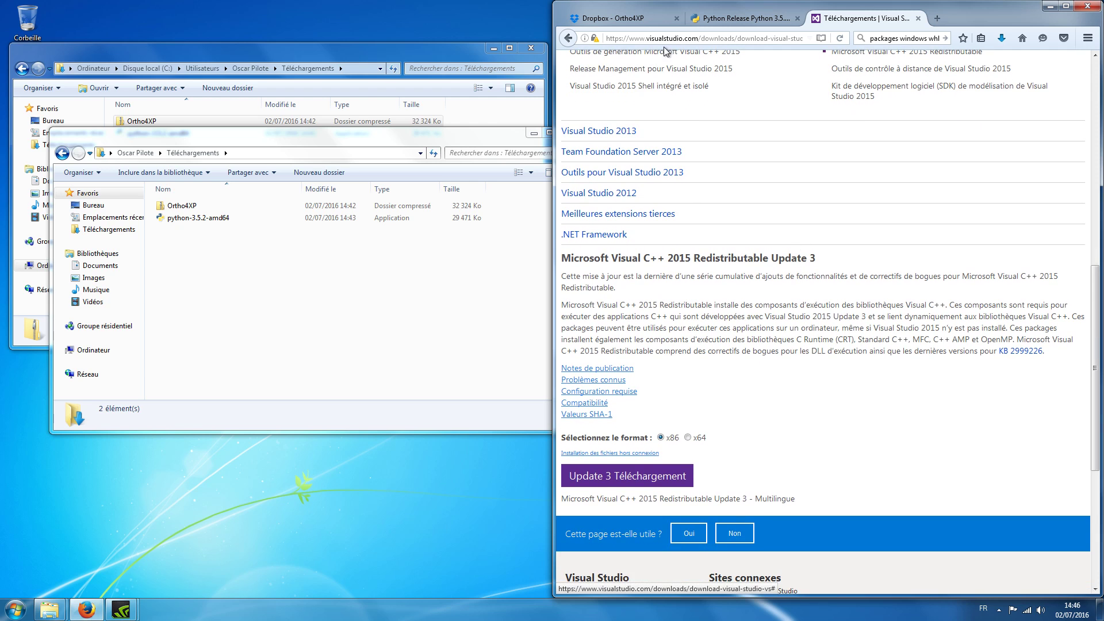
{"action": "scroll", "coordinate": [741, 178], "scroll_direction": "down", "scroll_amount": 3}
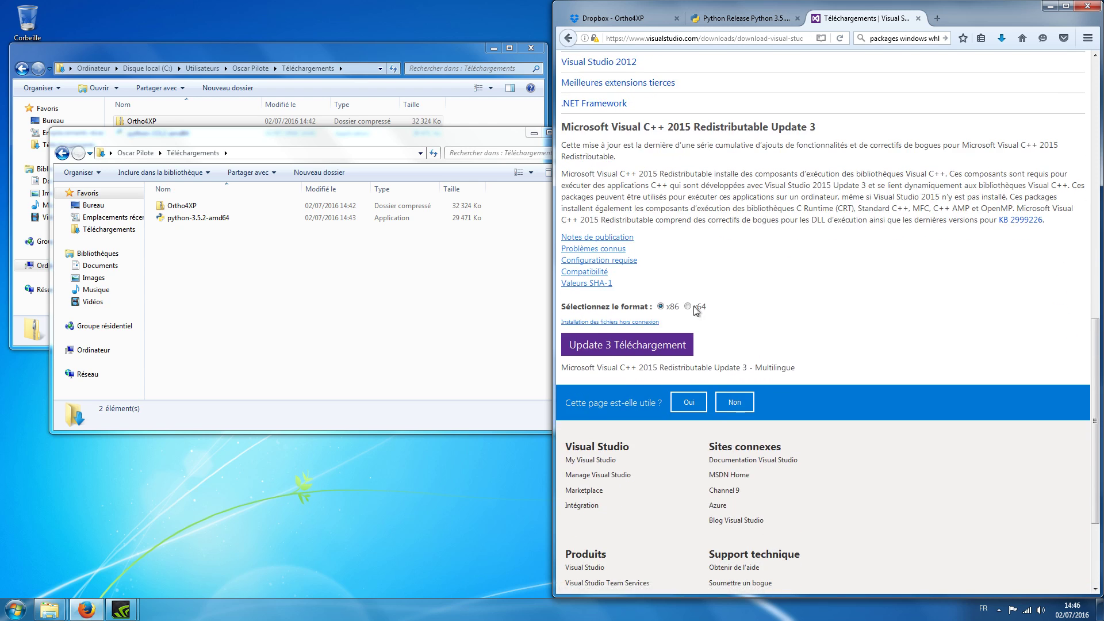
{"action": "left_click", "coordinate": [692, 306]}
{"action": "left_click", "coordinate": [666, 344]}
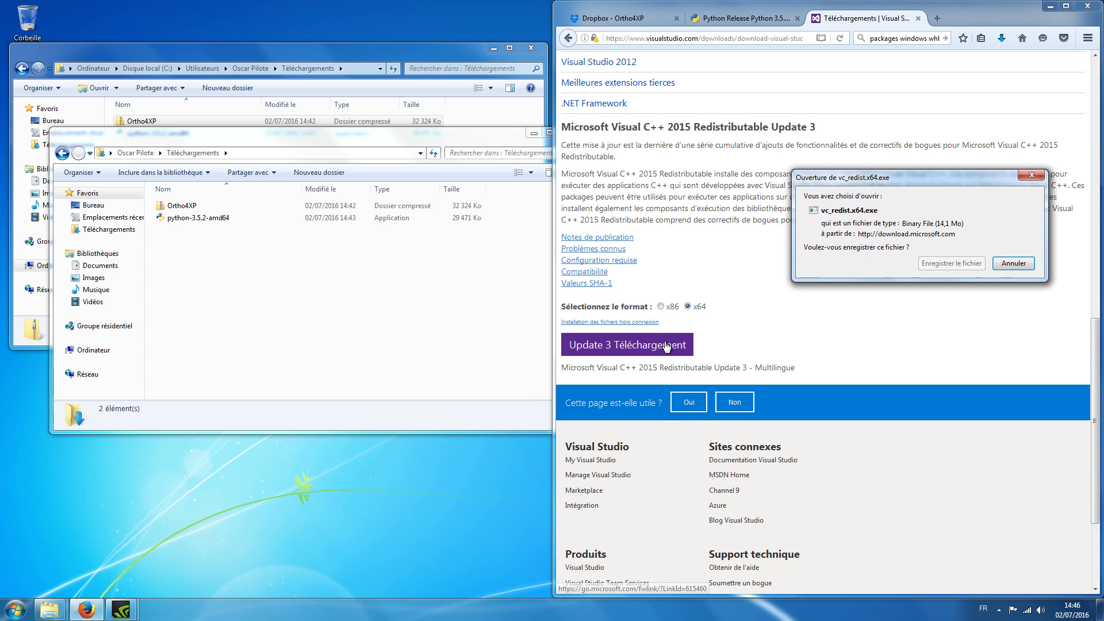
{"action": "left_click", "coordinate": [964, 264]}
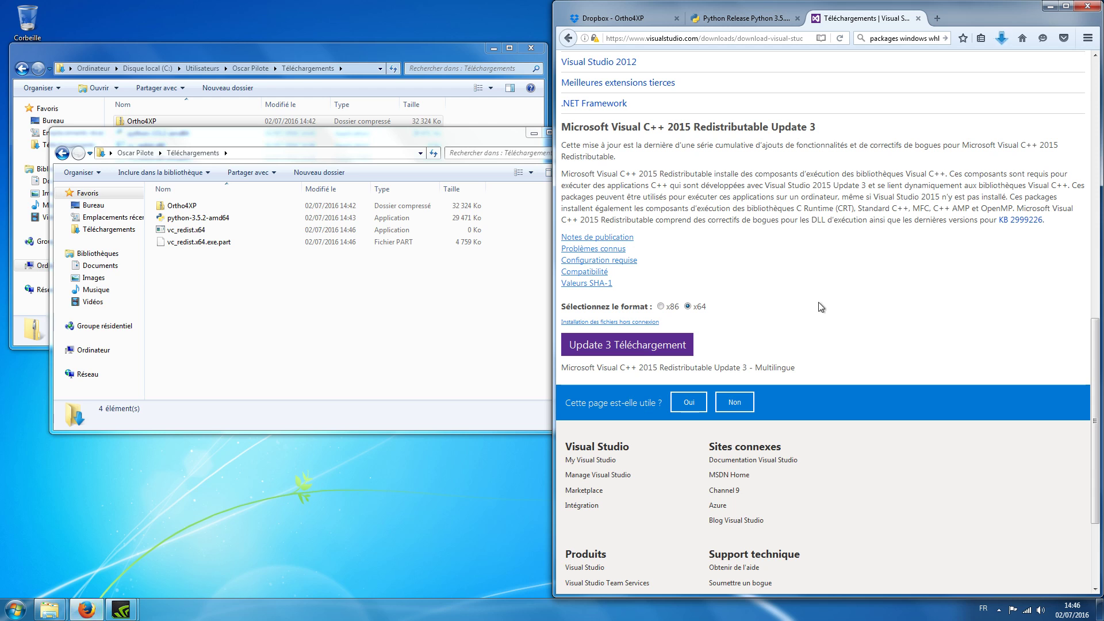
- Run vc_redist.x64, accept the licence and install Visual C++ 2015 Redistributable (x64) 14.0.23918
{"action": "double_click", "coordinate": [183, 230]}
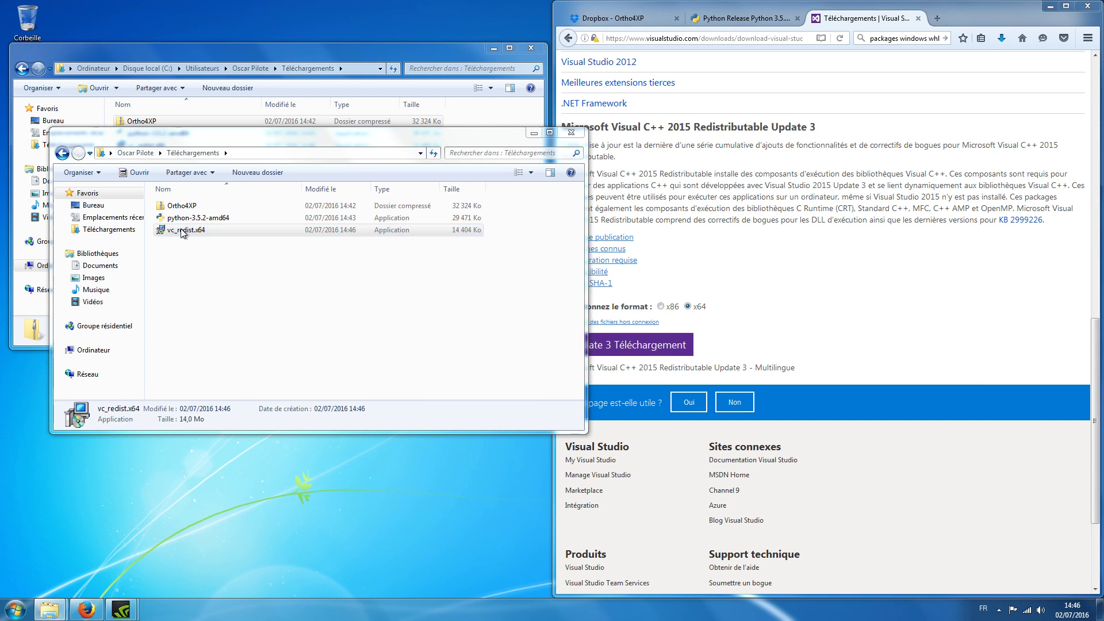
{"action": "left_click", "coordinate": [582, 315]}
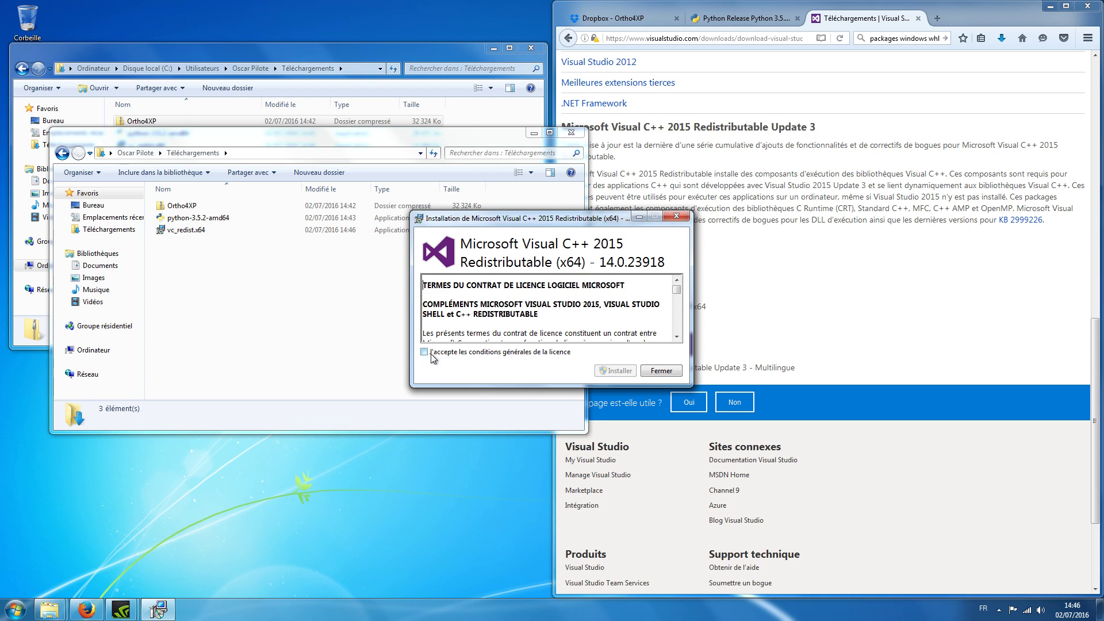
{"action": "left_click", "coordinate": [424, 351]}
{"action": "left_click", "coordinate": [623, 370]}
{"action": "left_click", "coordinate": [610, 316]}
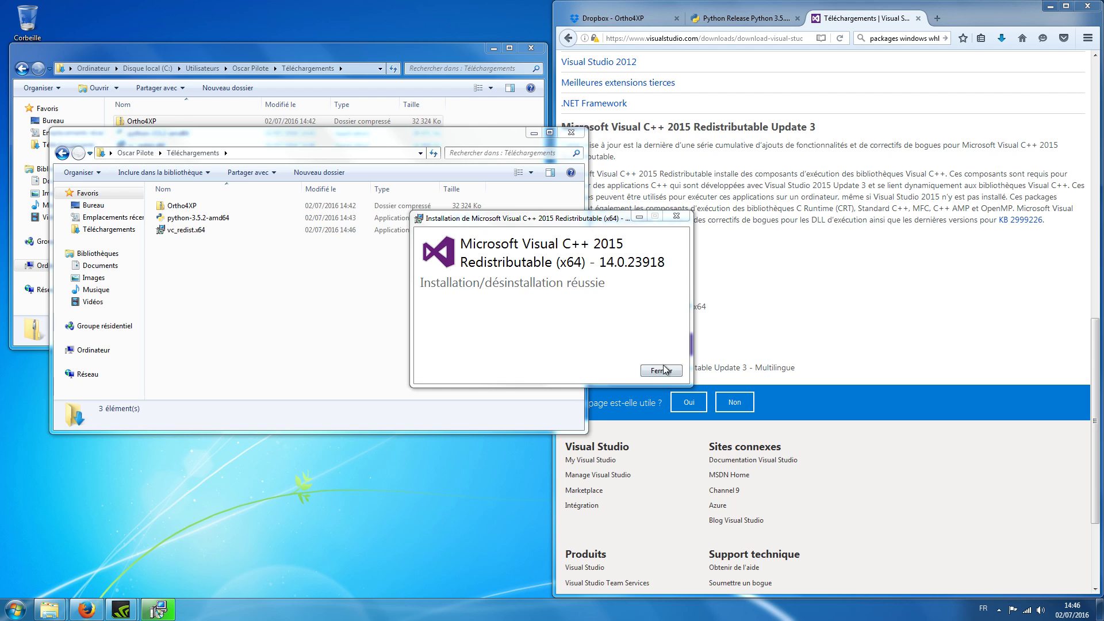
{"action": "left_click", "coordinate": [662, 370]}
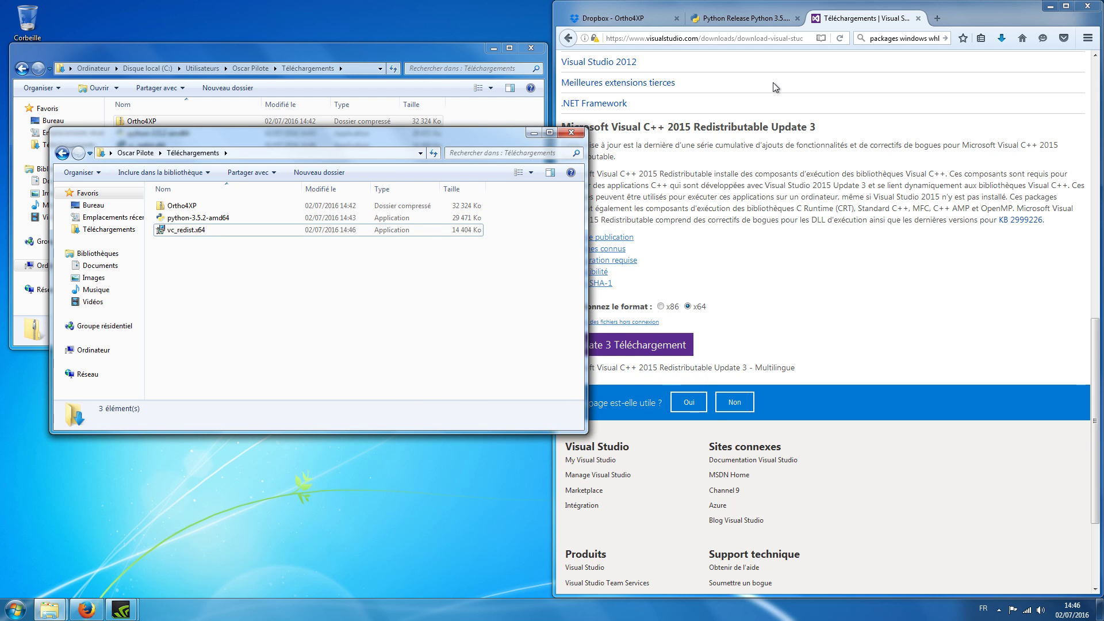
- Back on the extension packages page, find gdal and save GDAL-2.0.2-cp35-none-win_amd64.whl
{"action": "left_click", "coordinate": [569, 38]}
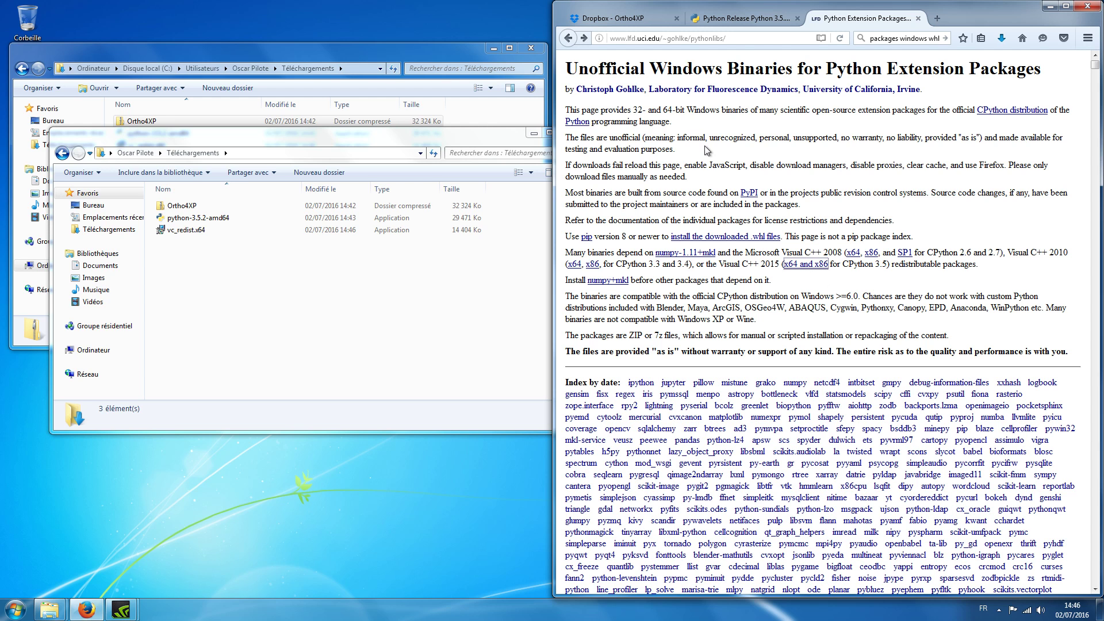
{"action": "scroll", "coordinate": [709, 150], "scroll_direction": "down", "scroll_amount": 4}
{"action": "scroll", "coordinate": [709, 150], "scroll_direction": "up", "scroll_amount": 1}
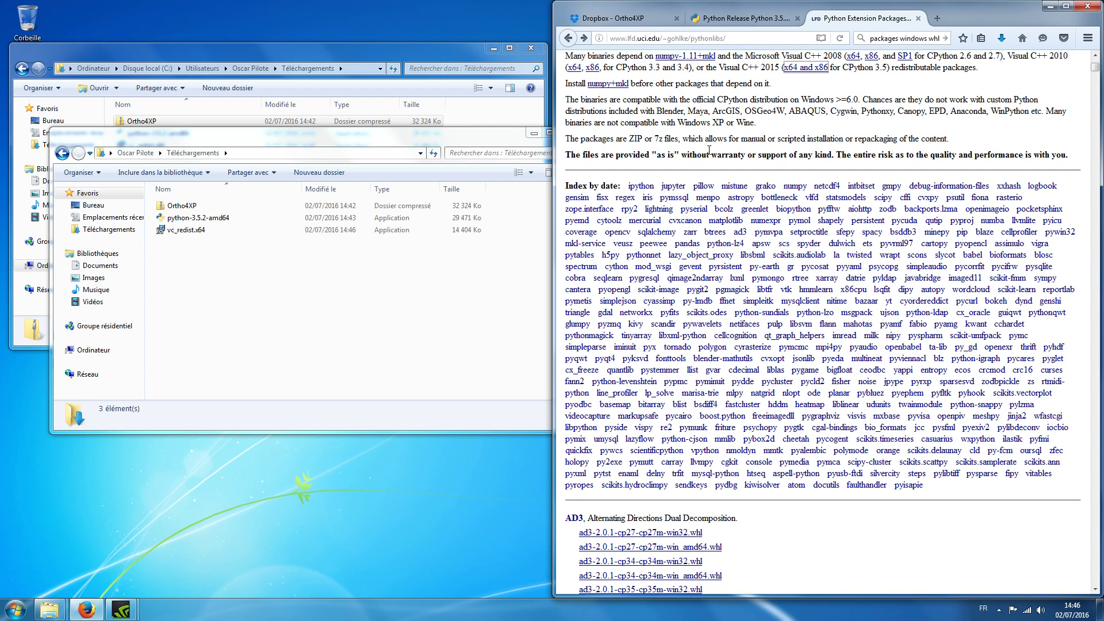
{"action": "left_click", "coordinate": [705, 167]}
{"action": "key", "text": "ctrl+f"}
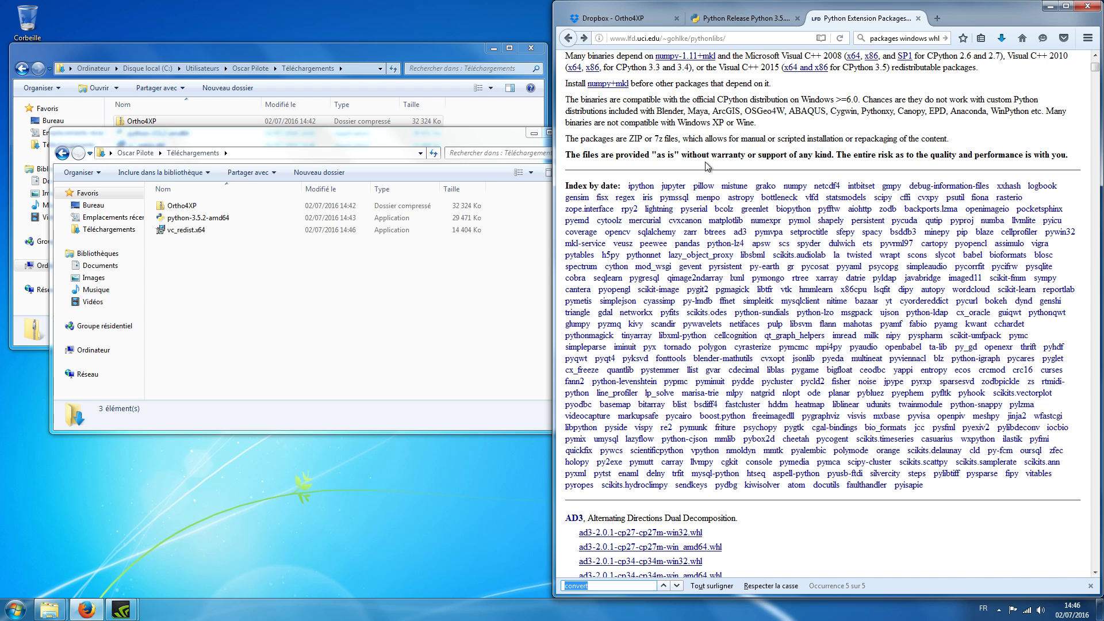
{"action": "type", "text": "gdal"}
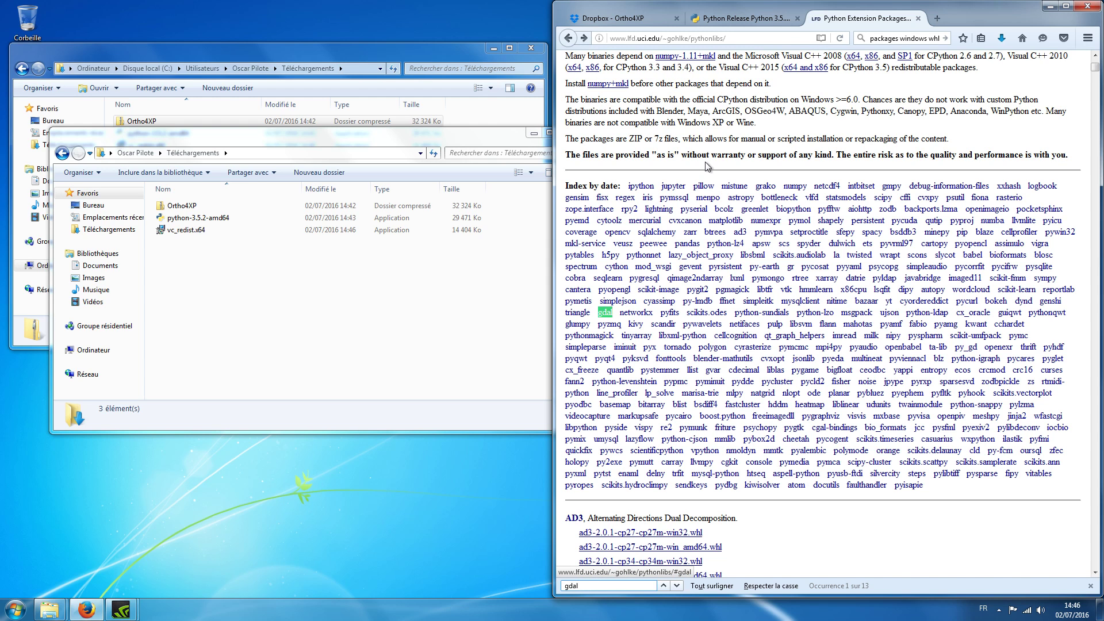
{"action": "left_click", "coordinate": [605, 312]}
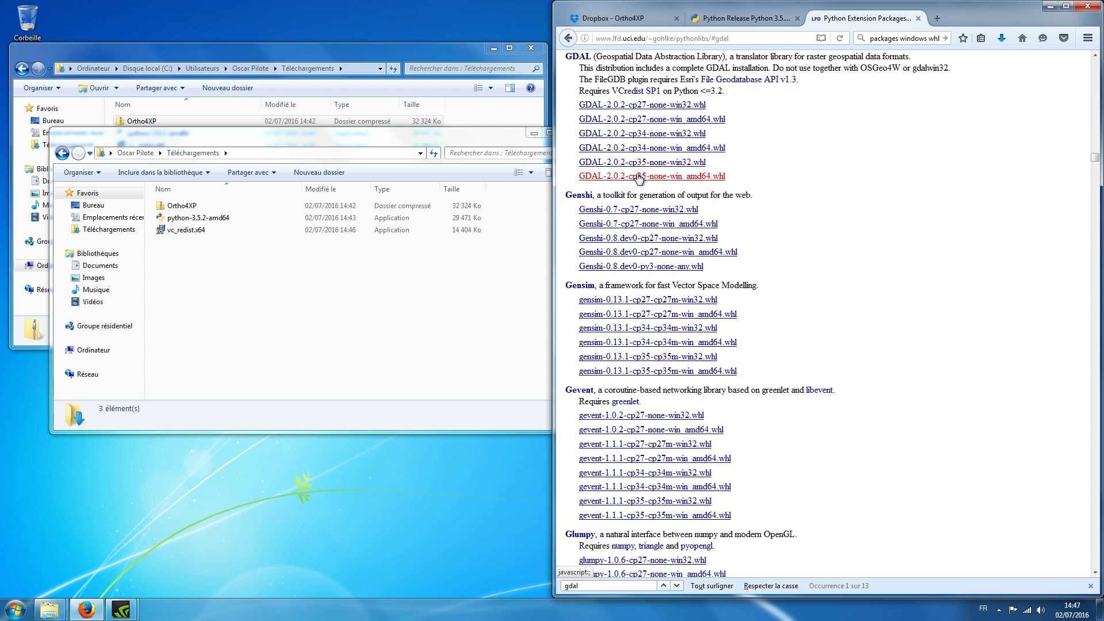
{"action": "left_click", "coordinate": [695, 182]}
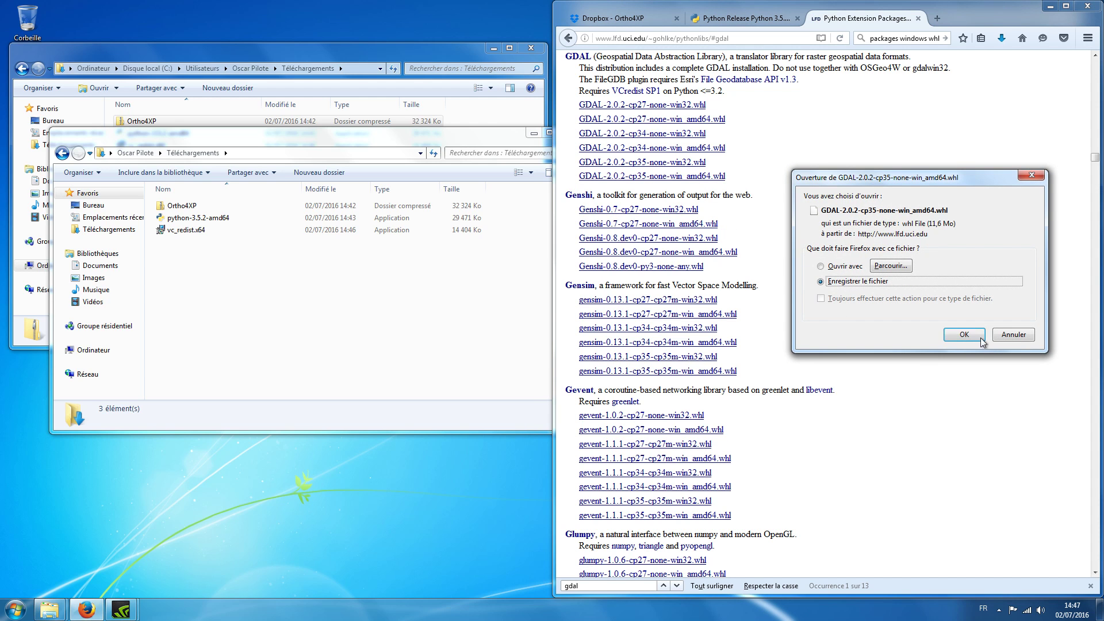
{"action": "left_click", "coordinate": [964, 335]}
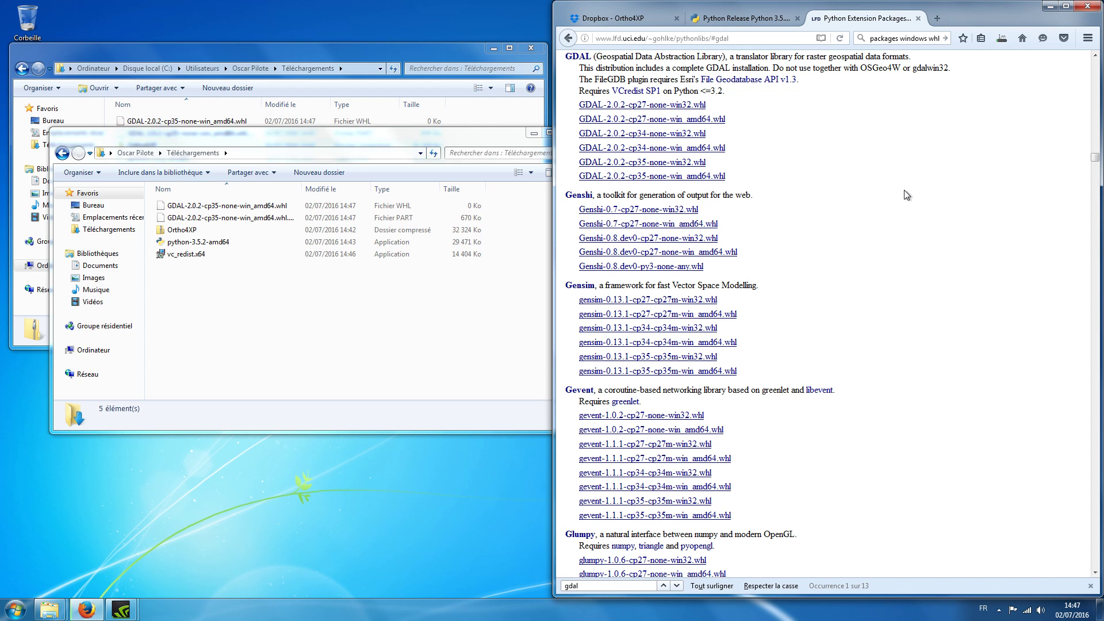
- Find Pyproj on the package page and save the pyproj 1.9.5.1 cp35 win_amd64 wheel
{"action": "scroll", "coordinate": [900, 193], "scroll_direction": "up", "scroll_amount": 5}
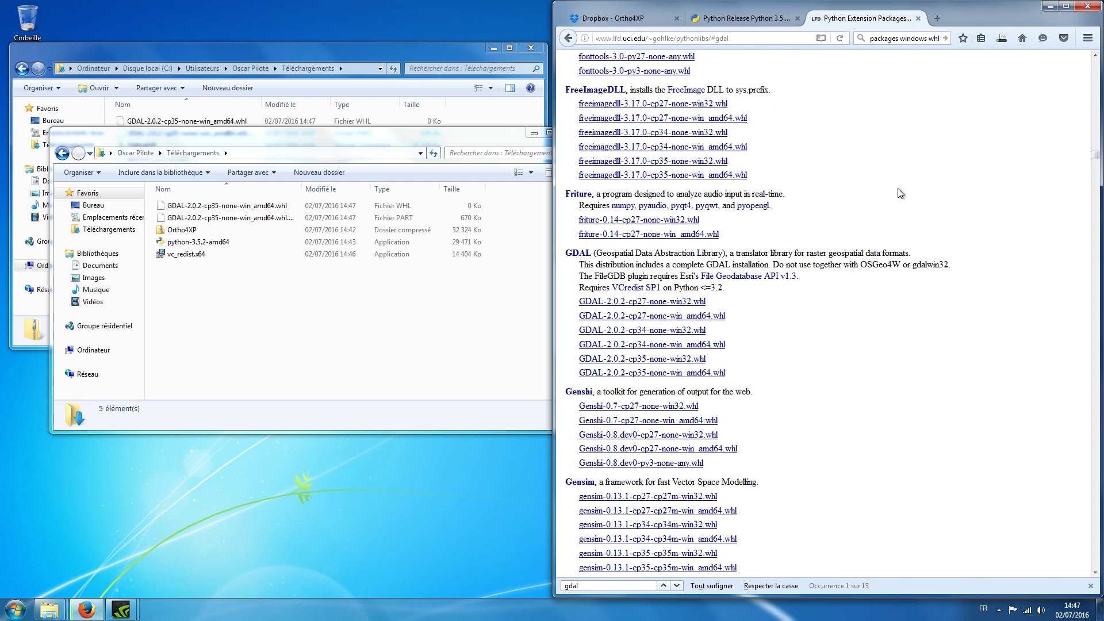
{"action": "left_click", "coordinate": [567, 39]}
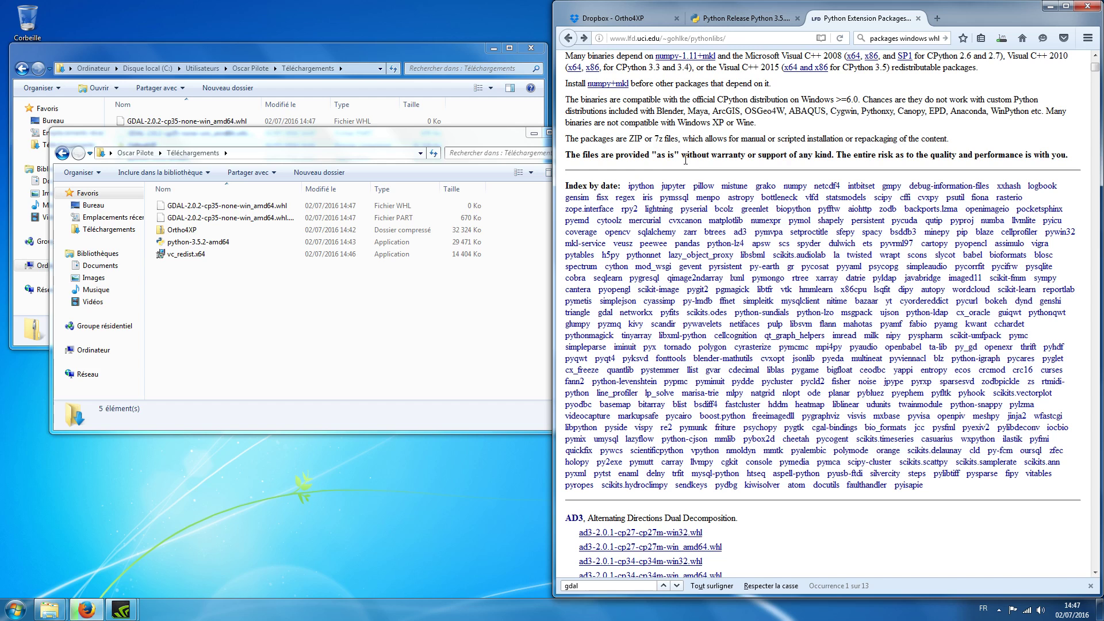
{"action": "key", "text": "ctrl+f"}
{"action": "type", "text": "pyproj"}
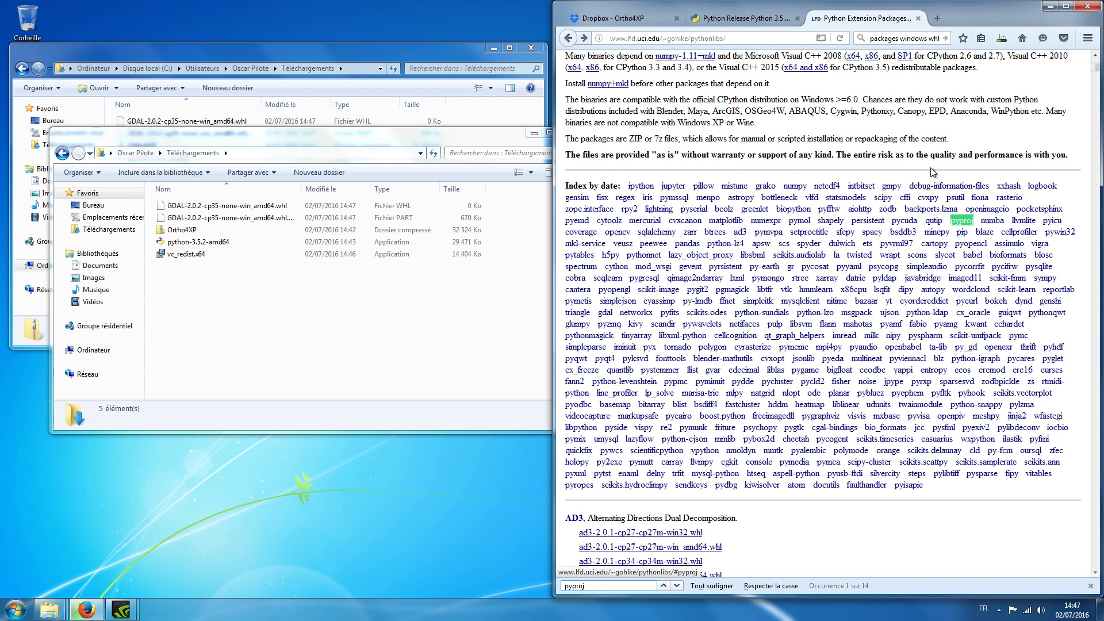
{"action": "left_click", "coordinate": [959, 222]}
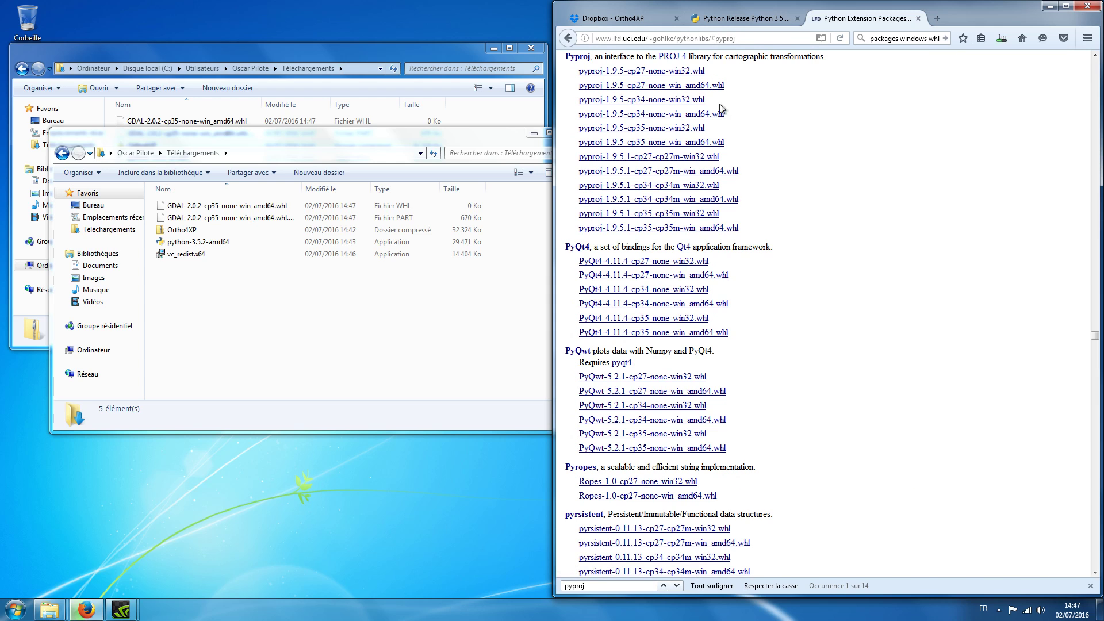
{"action": "left_click", "coordinate": [690, 233]}
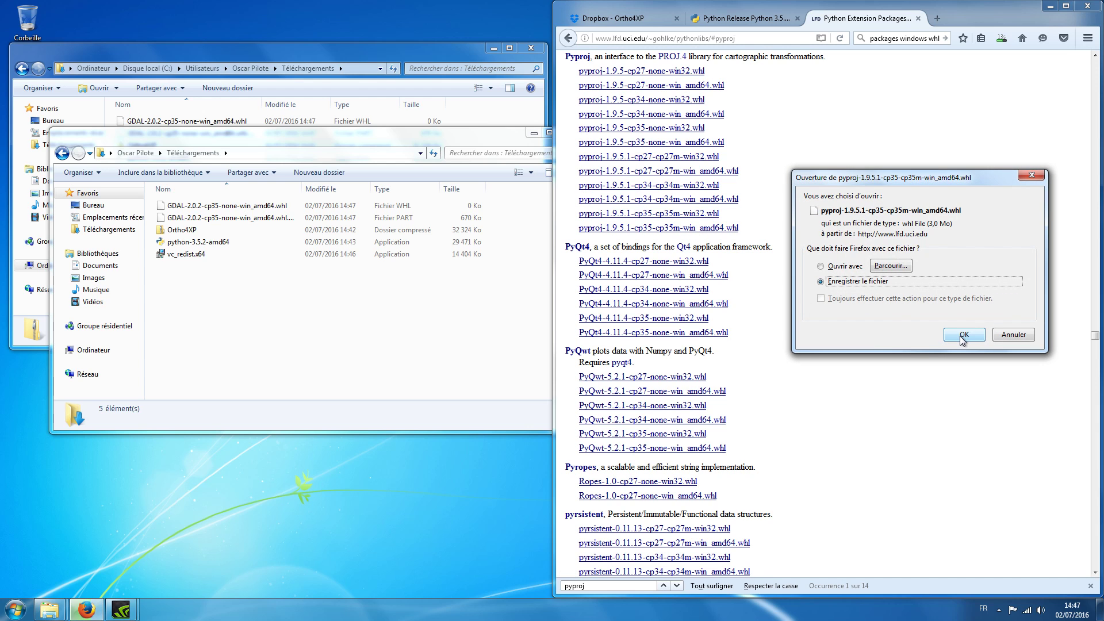
{"action": "left_click", "coordinate": [962, 336]}
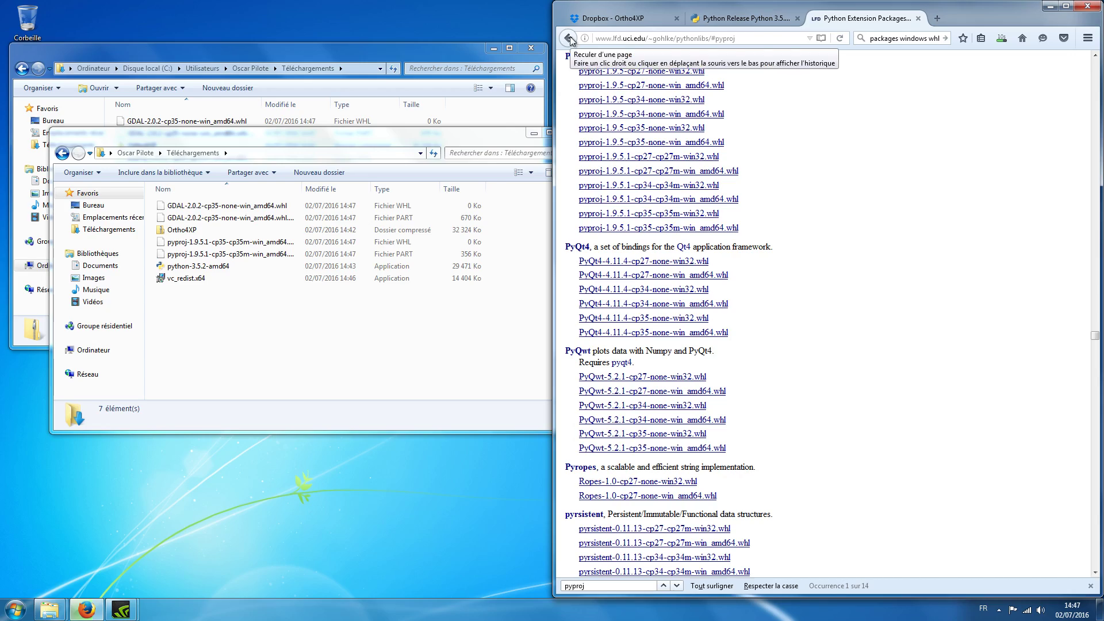
- Return to the top of the package index page
{"action": "scroll", "coordinate": [847, 265], "scroll_direction": "up", "scroll_amount": 20}
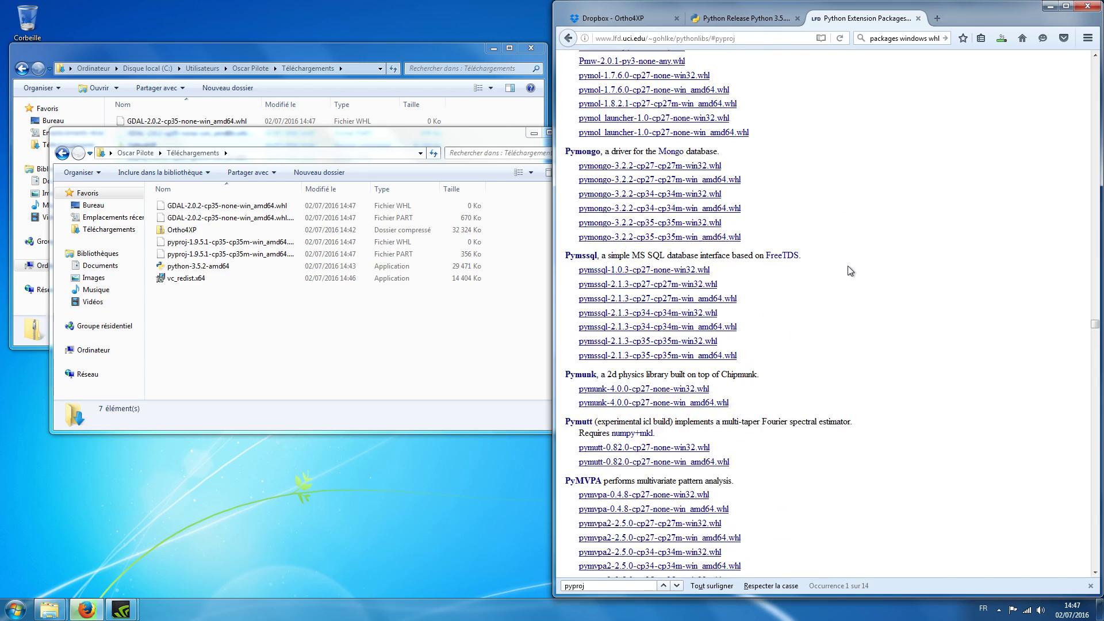
{"action": "scroll", "coordinate": [848, 265], "scroll_direction": "up", "scroll_amount": 20}
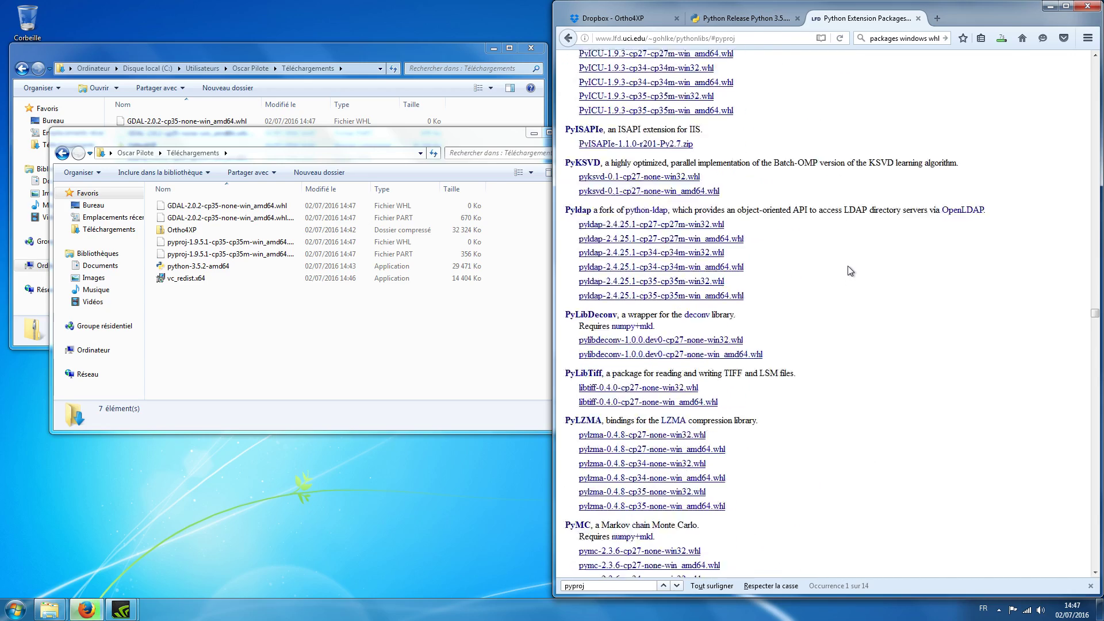
{"action": "scroll", "coordinate": [847, 266], "scroll_direction": "up", "scroll_amount": 20}
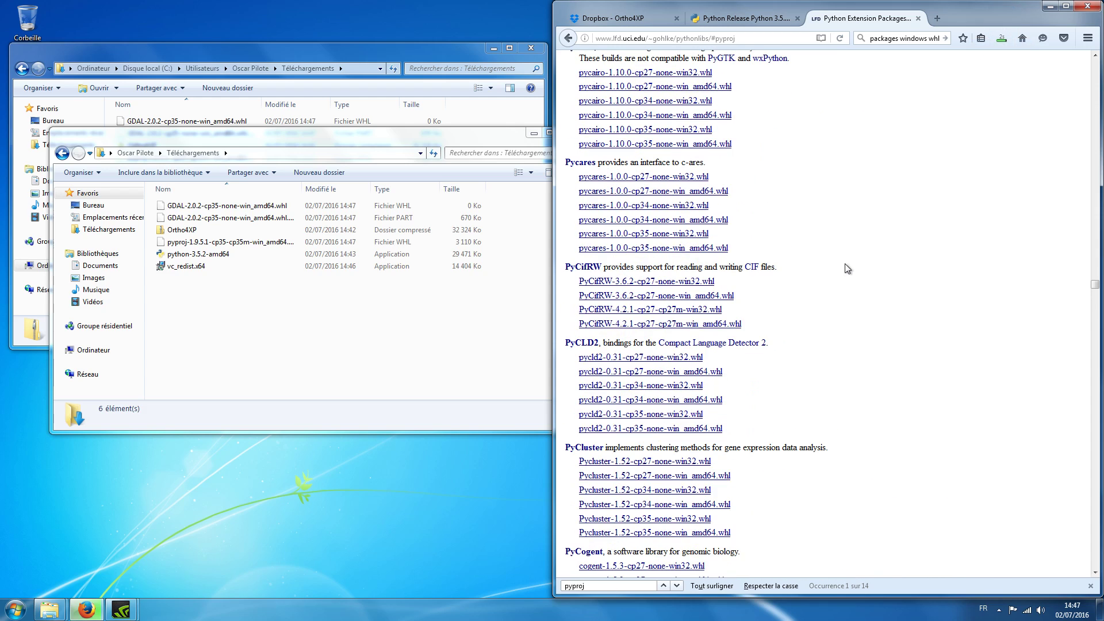
{"action": "left_click", "coordinate": [568, 38]}
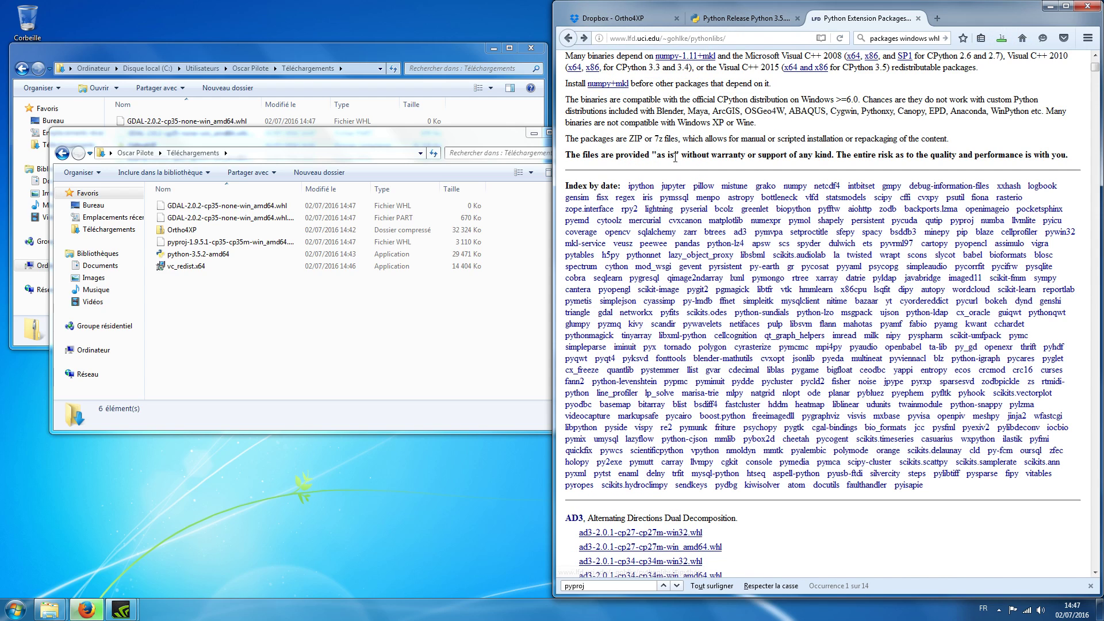
- Find Pillow on the page and save the Pillow 3.3.0 cp35 win_amd64 wheel
{"action": "key", "text": "ctrl+f"}
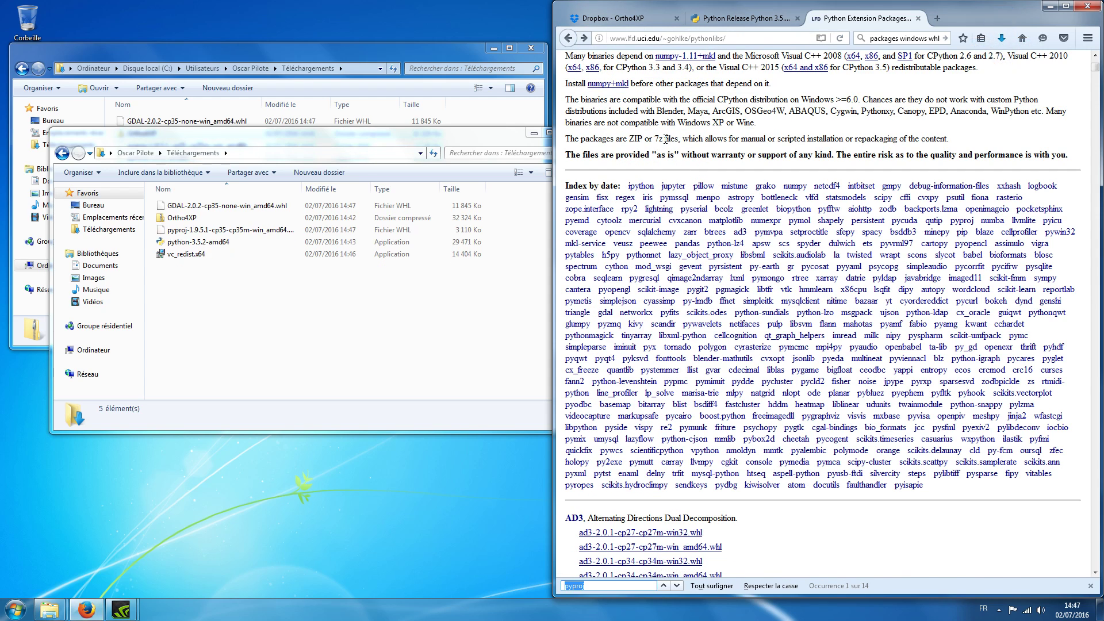
{"action": "type", "text": "Pillow"}
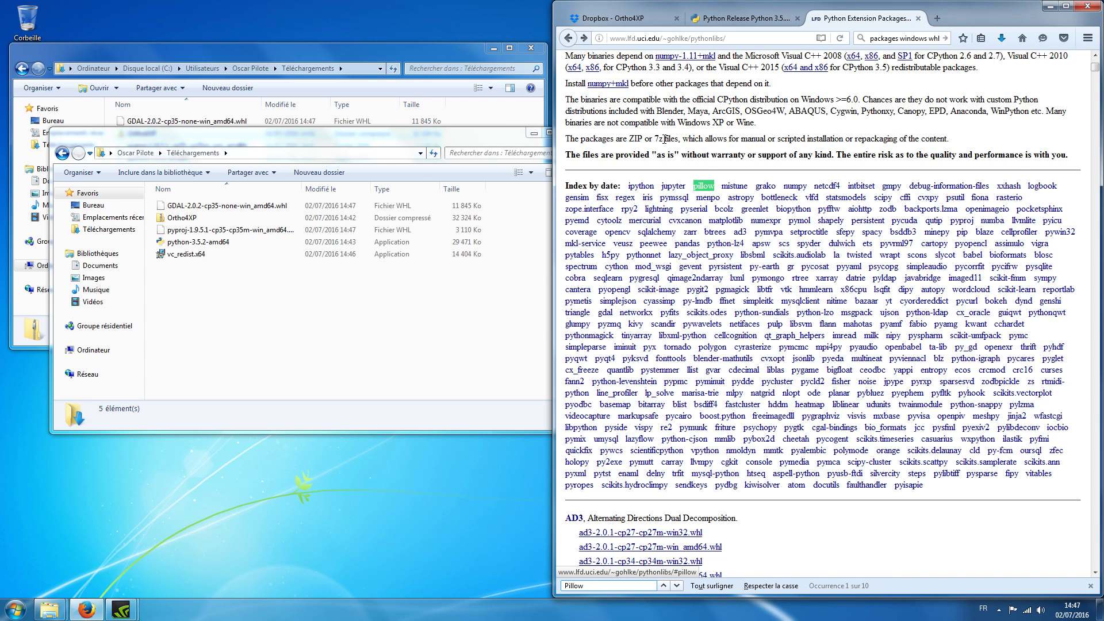
{"action": "left_click", "coordinate": [710, 186]}
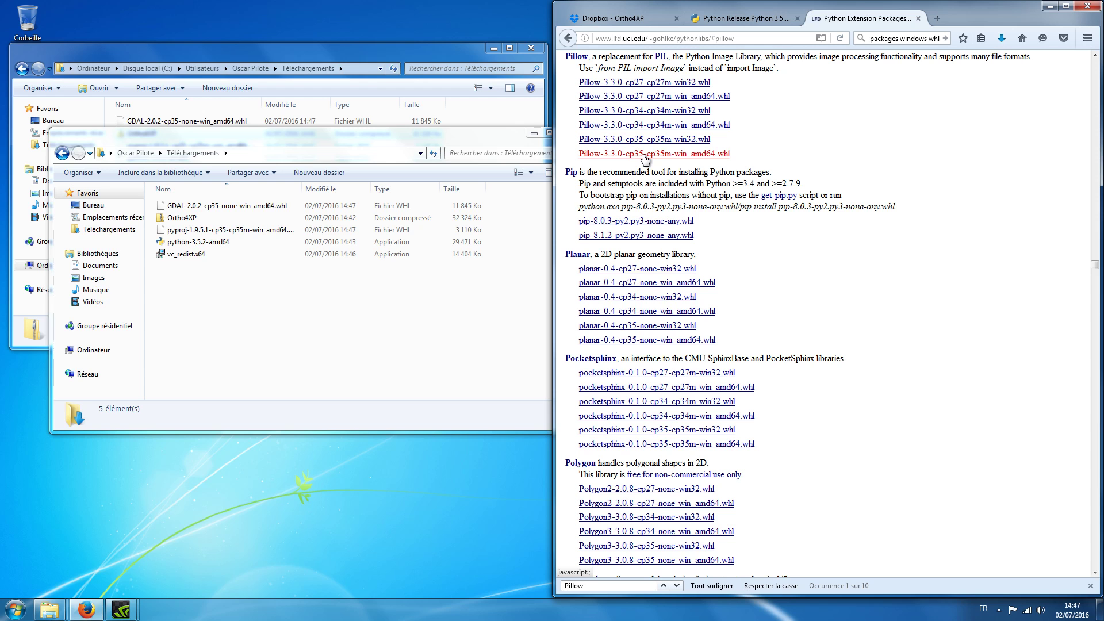
{"action": "left_click", "coordinate": [644, 154]}
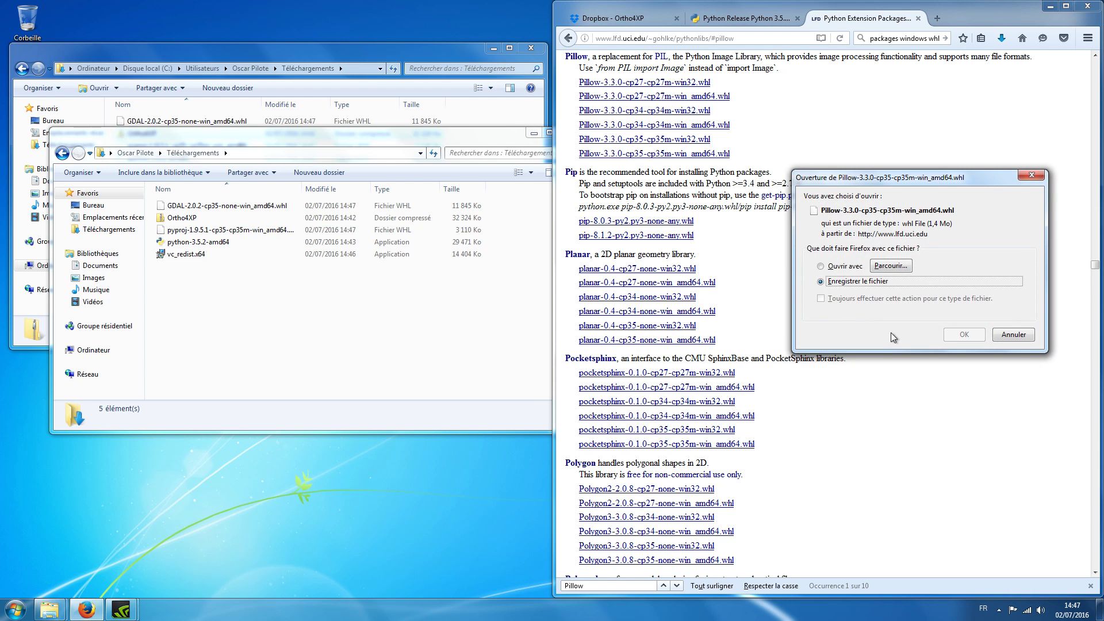
{"action": "left_click", "coordinate": [959, 335]}
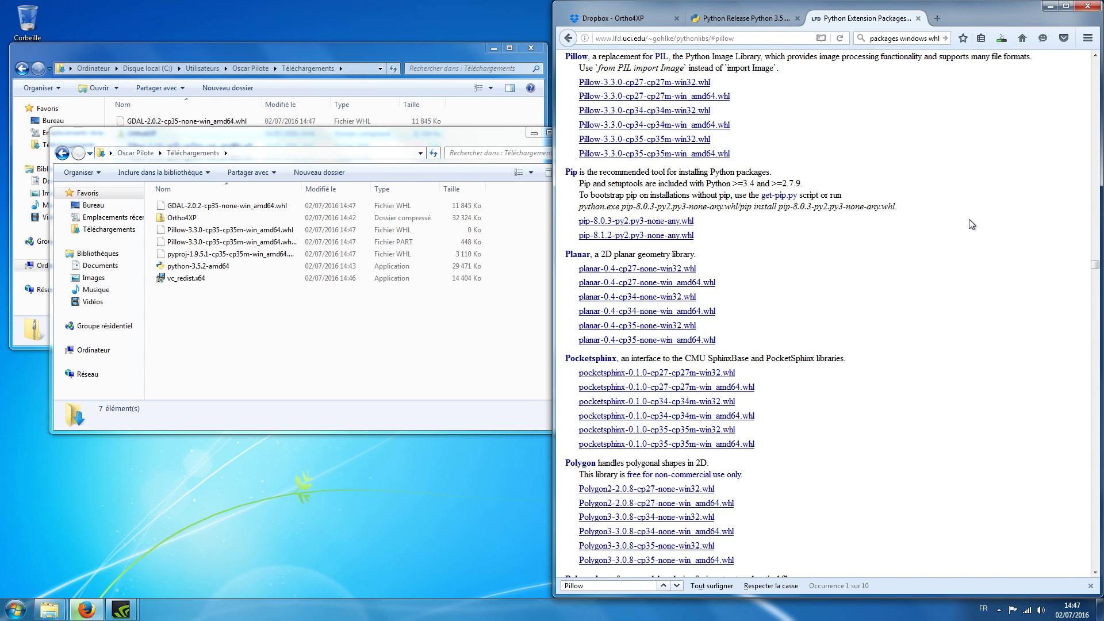
- Save the numpy 1.11.1+mkl cp35 win_amd64 wheel and check the download progress
{"action": "key", "text": "alt+Left"}
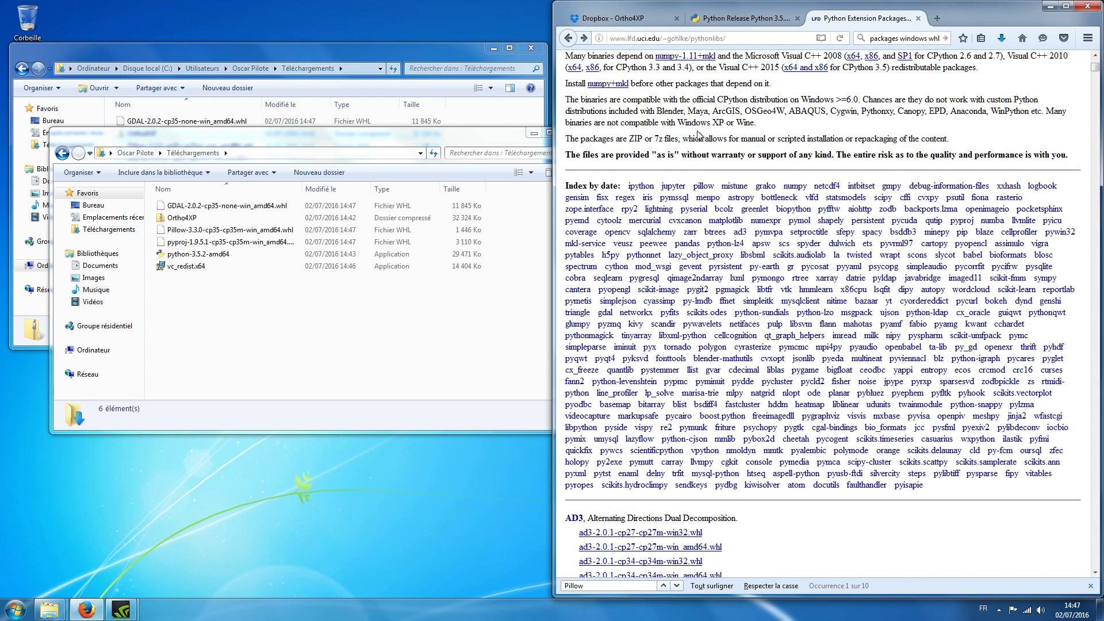
{"action": "key", "text": "ctrl+f"}
{"action": "type", "text": "umpy"}
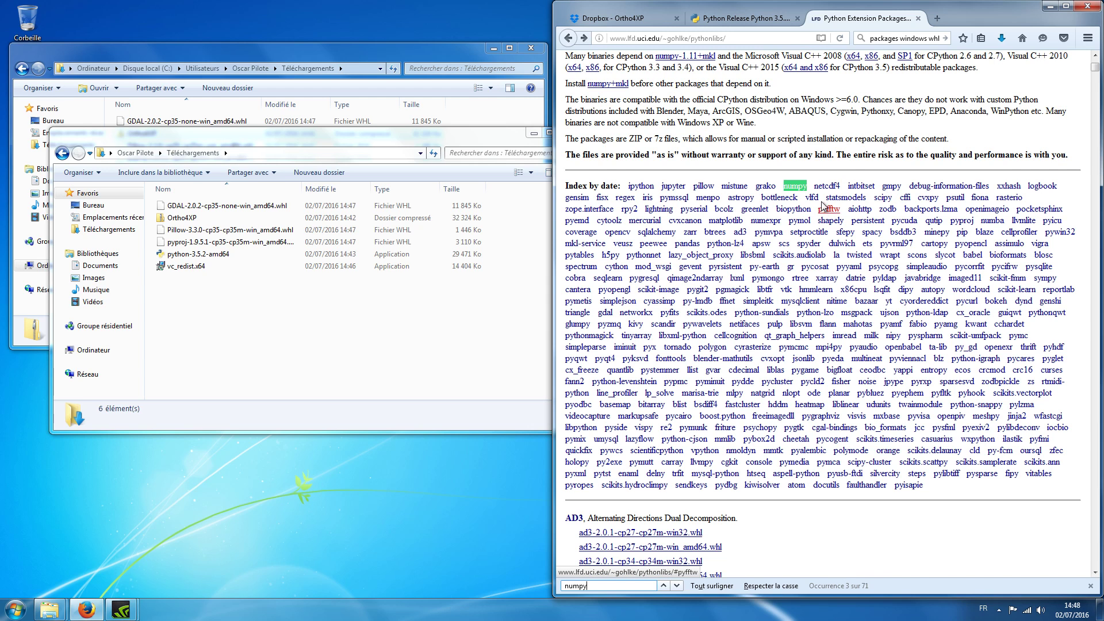
{"action": "left_click", "coordinate": [799, 187]}
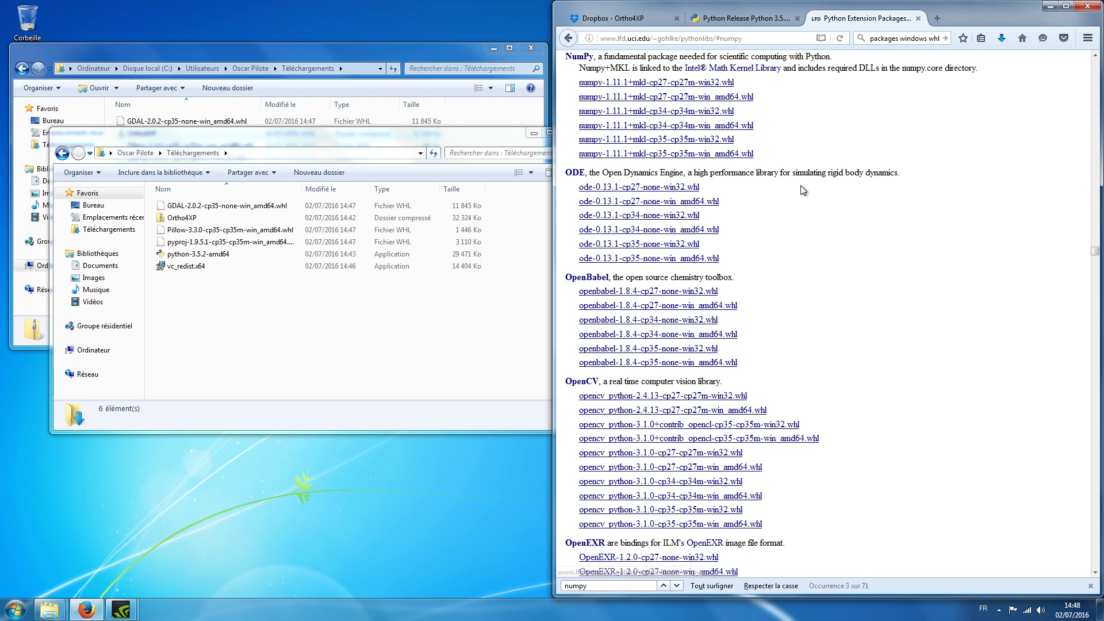
{"action": "left_click", "coordinate": [664, 154]}
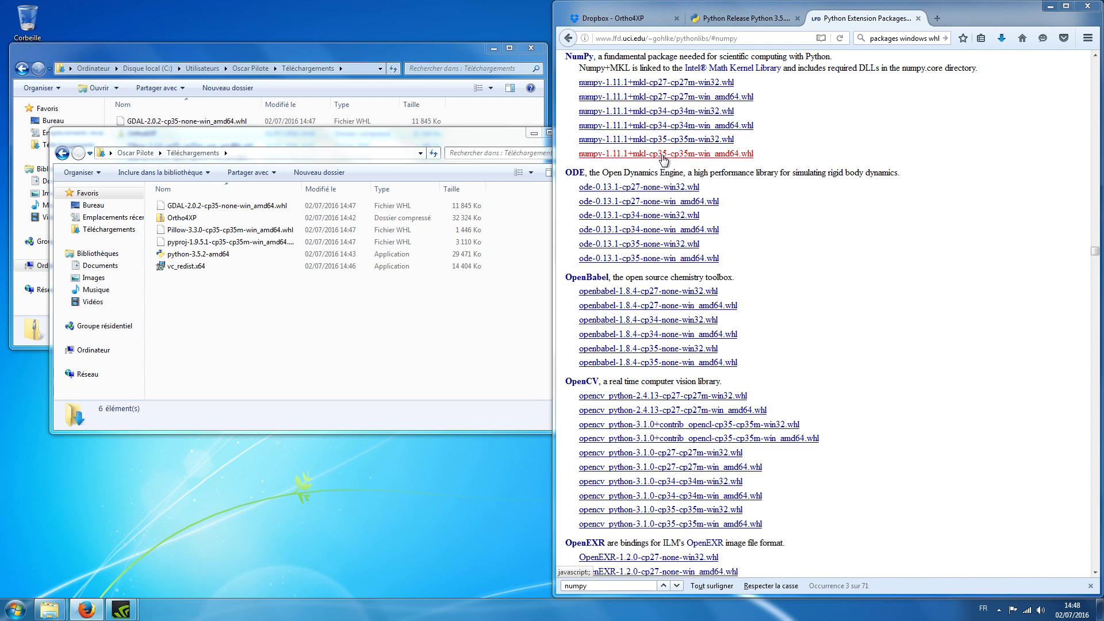
{"action": "left_click", "coordinate": [963, 336]}
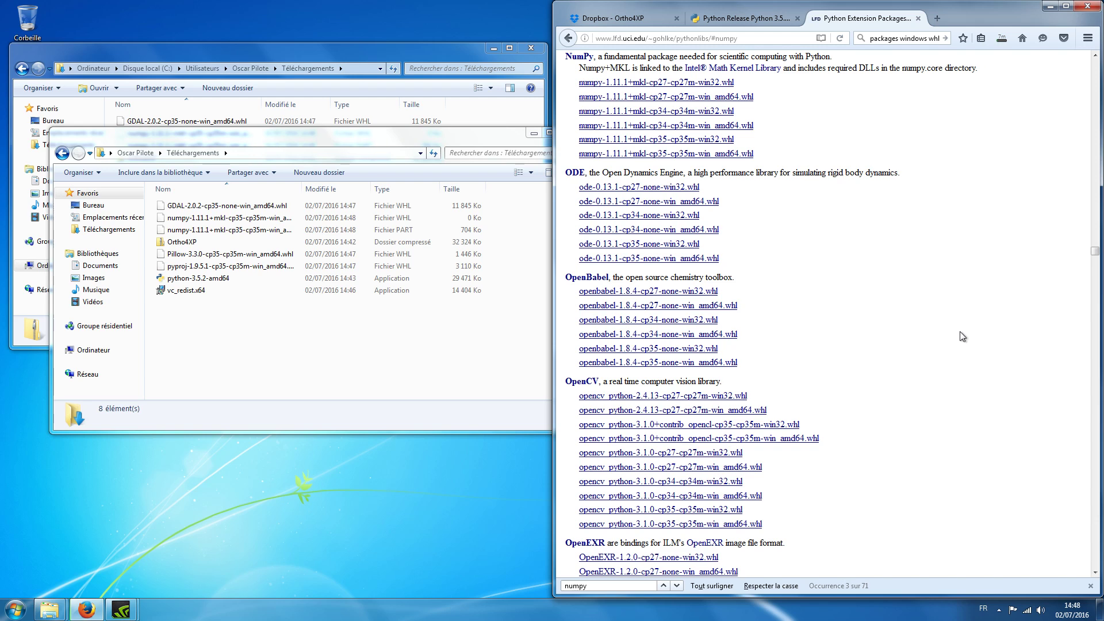
{"action": "left_click", "coordinate": [1000, 41]}
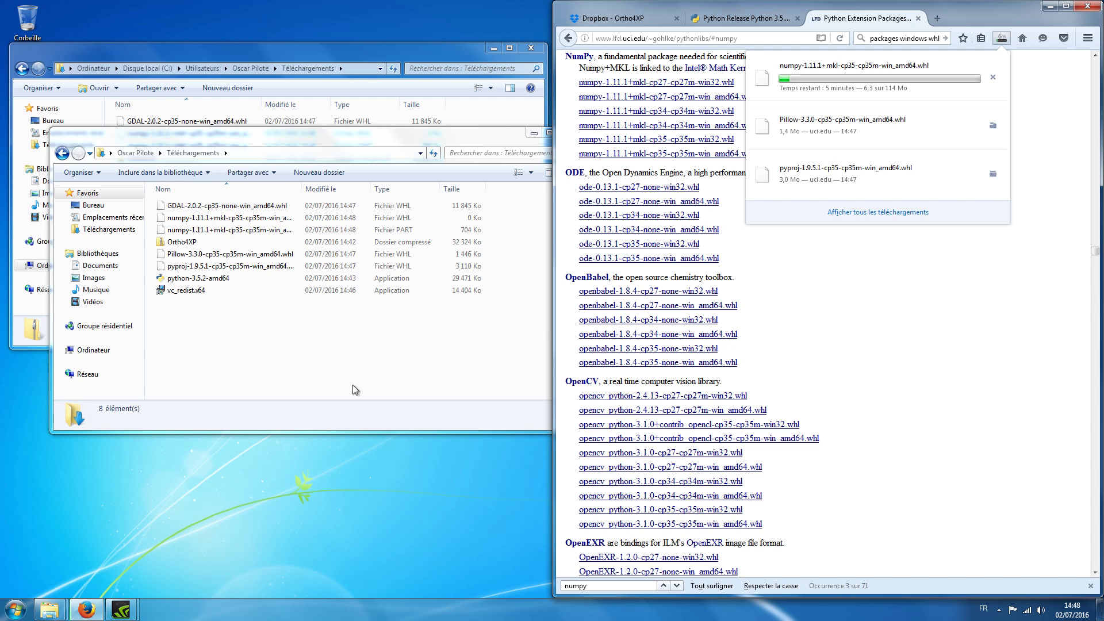
{"action": "left_click", "coordinate": [328, 362]}
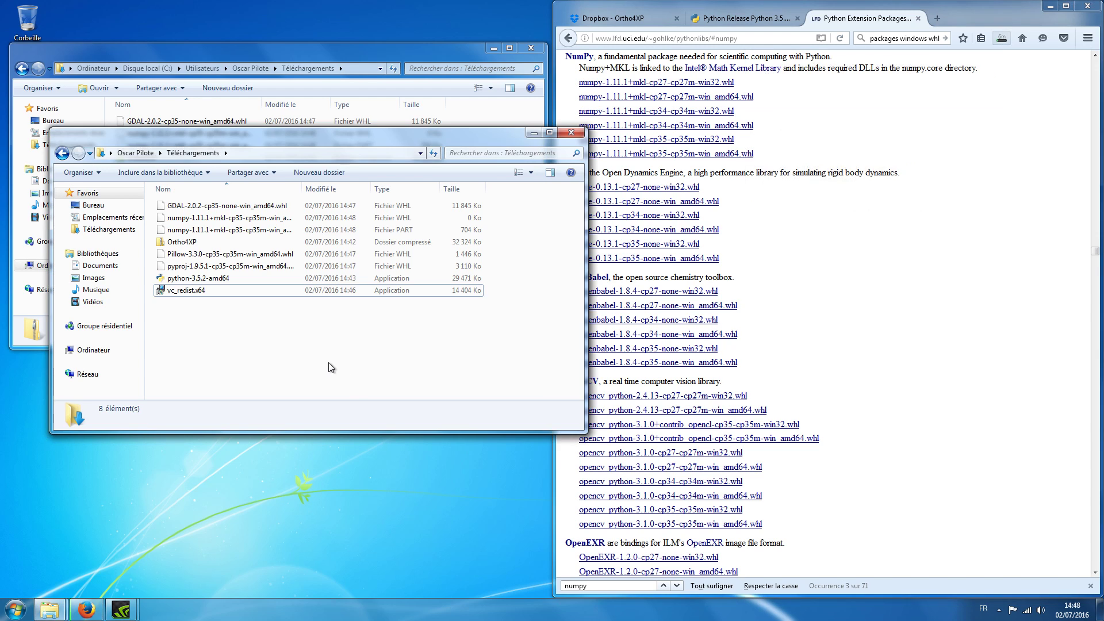
- Open a command window in the Downloads folder via 'Ouvrir une fenêtre de commandes ici'
{"action": "right_click", "coordinate": [277, 346]}
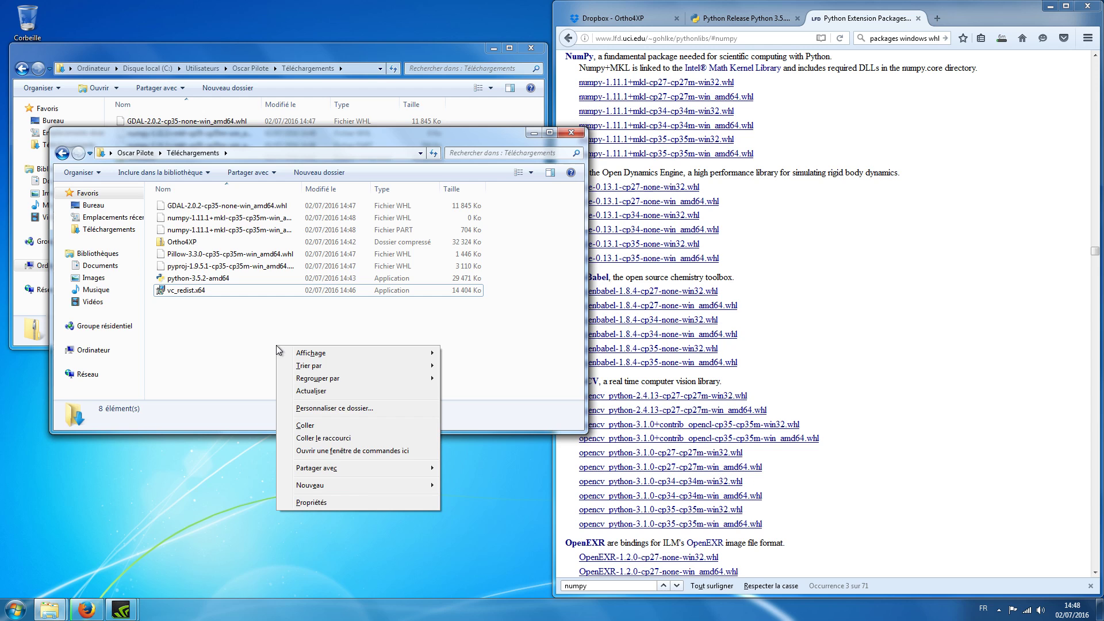
{"action": "left_click", "coordinate": [331, 450]}
{"action": "left_click_drag", "start_coordinate": [216, 50], "coordinate": [354, 345]}
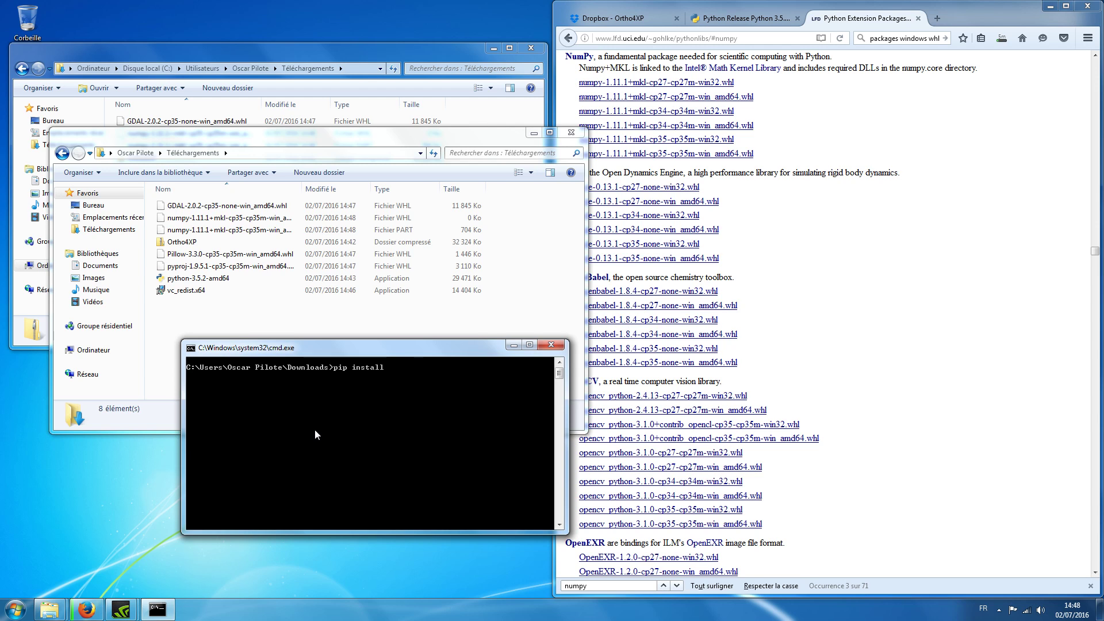
- Install the requests and overpy packages with pip install
{"action": "type", "text": "requests"}
{"action": "key", "text": "Return"}
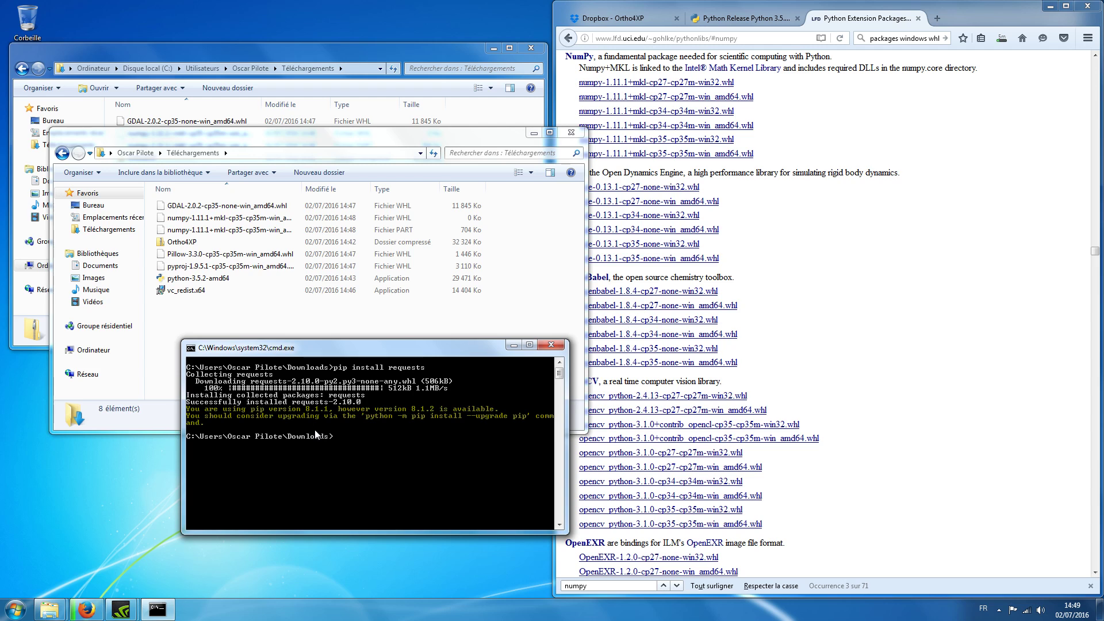
{"action": "type", "text": "pip install overpy"}
{"action": "key", "text": "Return"}
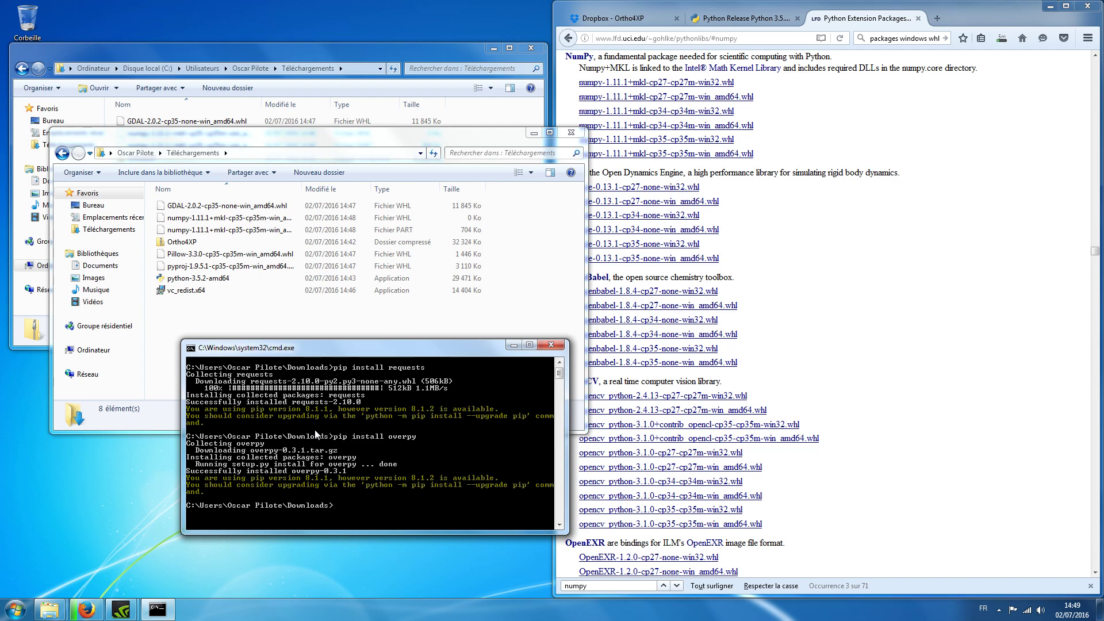
{"action": "type", "text": "pip insta"}
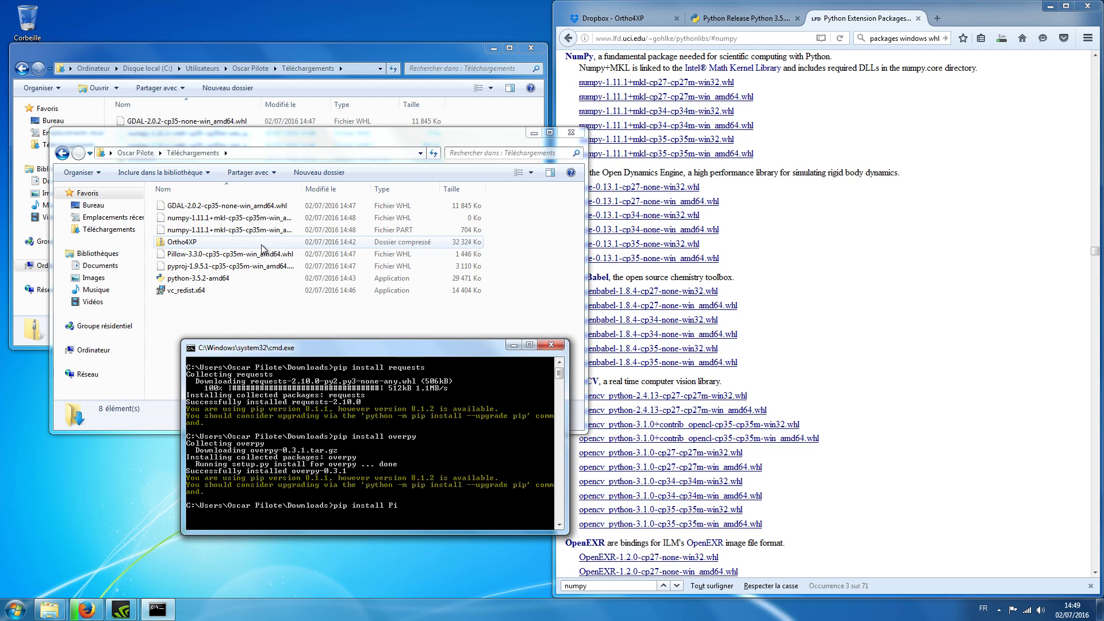
- Pip-install Pillow 3.3.0 and pyproj 1.9.5.1 from their downloaded wheel files
{"action": "type", "text": "ll"}
{"action": "key", "text": "Tab"}
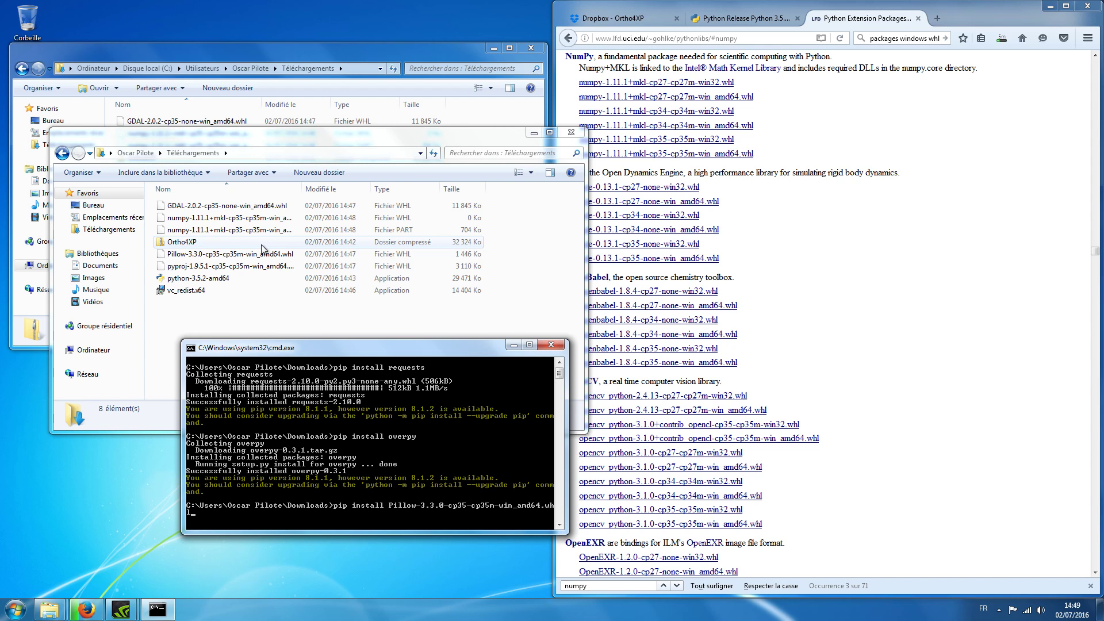
{"action": "key", "text": "Return"}
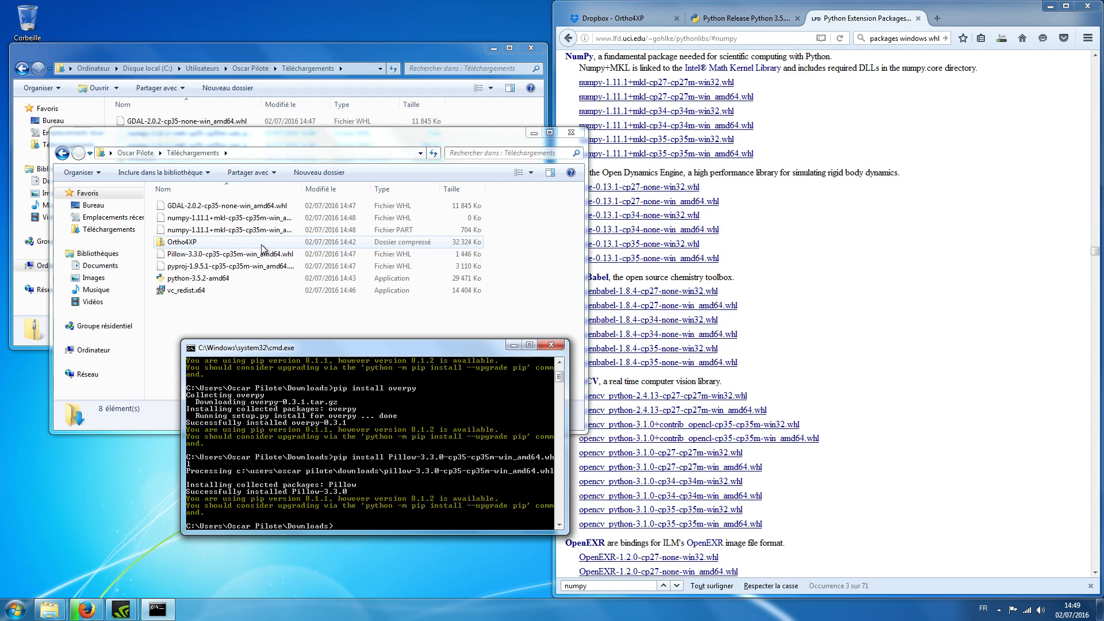
{"action": "key", "text": "Up"}
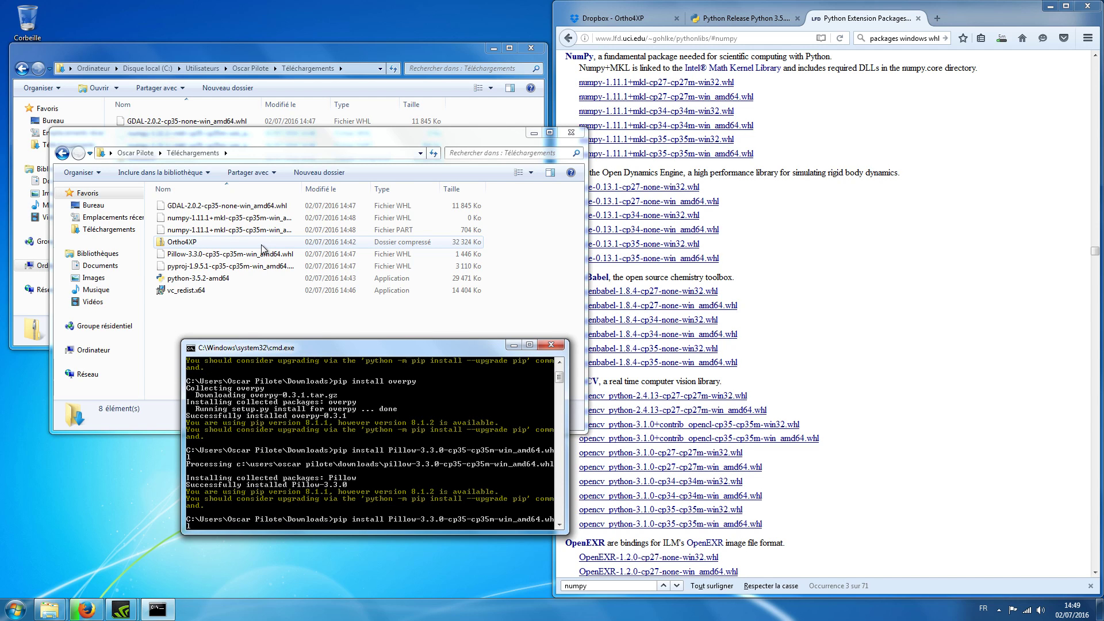
{"action": "key", "text": "BackSpace"}
{"action": "key", "text": "BackSpace"}
{"action": "key", "text": "BackSpace"}
{"action": "key", "text": "BackSpace"}
{"action": "key", "text": "BackSpace"}
{"action": "key", "text": "BackSpace"}
{"action": "key", "text": "BackSpace"}
{"action": "key", "text": "BackSpace"}
{"action": "key", "text": "BackSpace"}
{"action": "key", "text": "BackSpace"}
{"action": "key", "text": "BackSpace"}
{"action": "key", "text": "BackSpace"}
{"action": "key", "text": "BackSpace"}
{"action": "key", "text": "BackSpace"}
{"action": "key", "text": "BackSpace"}
{"action": "key", "text": "BackSpace"}
{"action": "key", "text": "BackSpace"}
{"action": "key", "text": "BackSpace"}
{"action": "key", "text": "BackSpace"}
{"action": "key", "text": "BackSpace"}
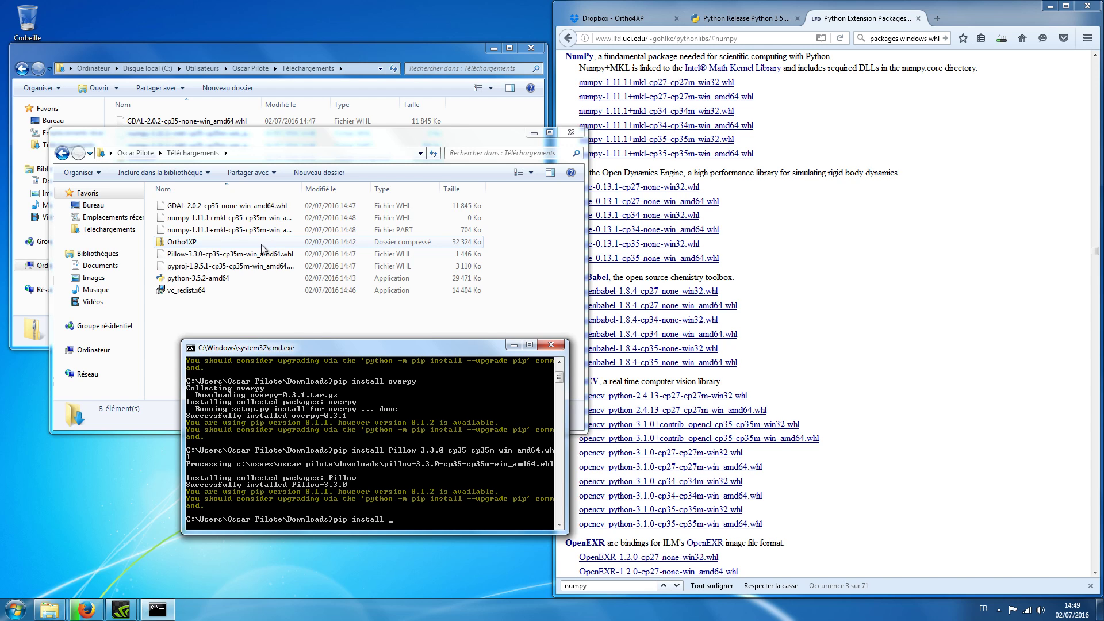
{"action": "type", "text": "pypr"}
{"action": "key", "text": "Tab"}
{"action": "key", "text": "Return"}
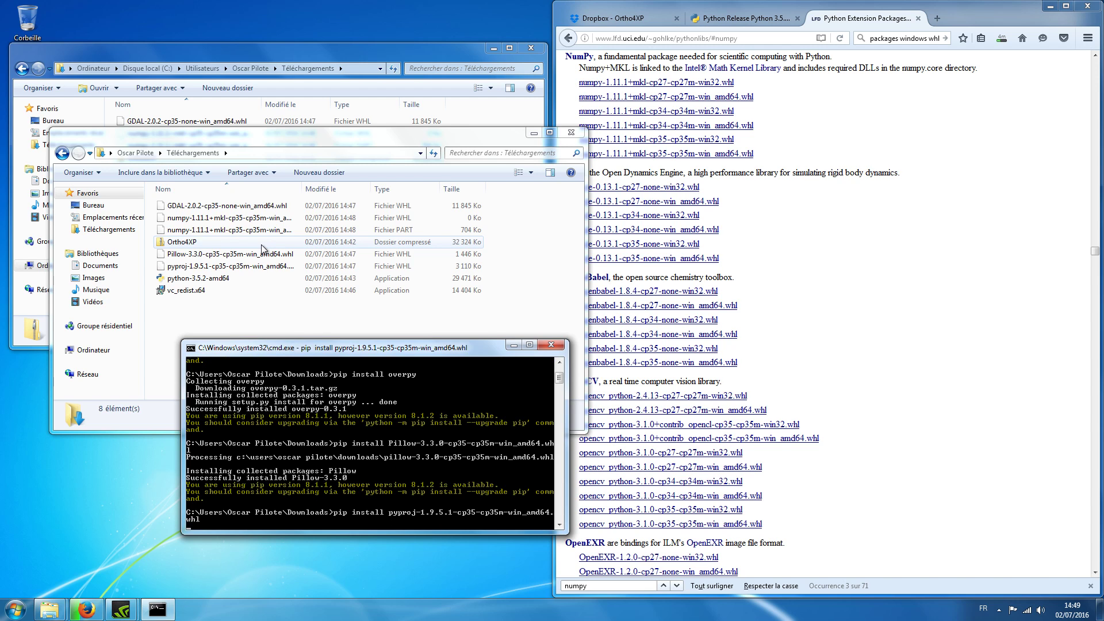
- Pip-install GDAL-2.0.2-cp35-none-win_amd64.whl, then check the numpy download in Firefox
{"action": "key", "text": "Up"}
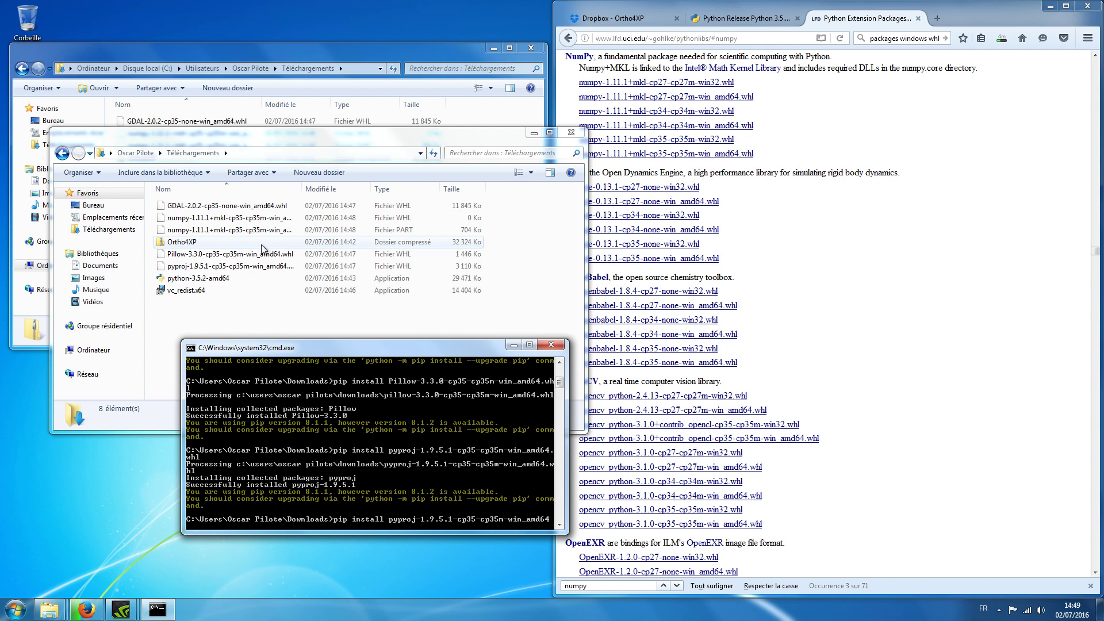
{"action": "key", "text": "BackSpace"}
{"action": "key", "text": "BackSpace"}
{"action": "key", "text": "BackSpace"}
{"action": "key", "text": "BackSpace"}
{"action": "key", "text": "BackSpace"}
{"action": "key", "text": "BackSpace"}
{"action": "key", "text": "BackSpace"}
{"action": "key", "text": "BackSpace"}
{"action": "key", "text": "BackSpace"}
{"action": "key", "text": "BackSpace"}
{"action": "key", "text": "BackSpace"}
{"action": "key", "text": "BackSpace"}
{"action": "key", "text": "BackSpace"}
{"action": "key", "text": "BackSpace"}
{"action": "key", "text": "BackSpace"}
{"action": "key", "text": "BackSpace"}
{"action": "key", "text": "BackSpace"}
{"action": "key", "text": "BackSpace"}
{"action": "key", "text": "BackSpace"}
{"action": "key", "text": "BackSpace"}
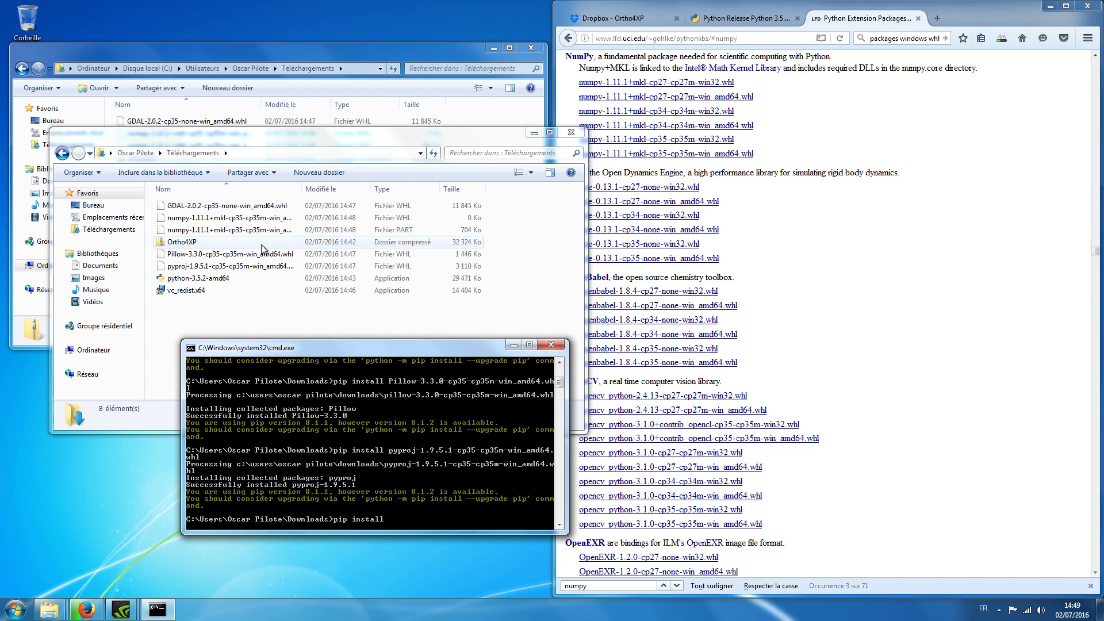
{"action": "type", "text": "gda"}
{"action": "key", "text": "Tab"}
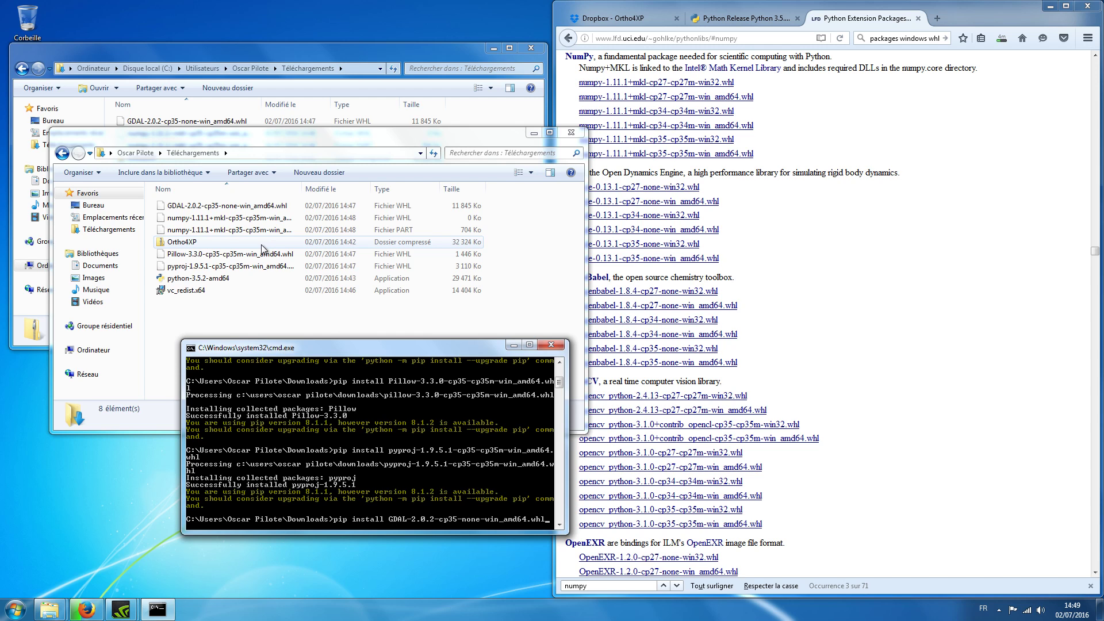
{"action": "key", "text": "Return"}
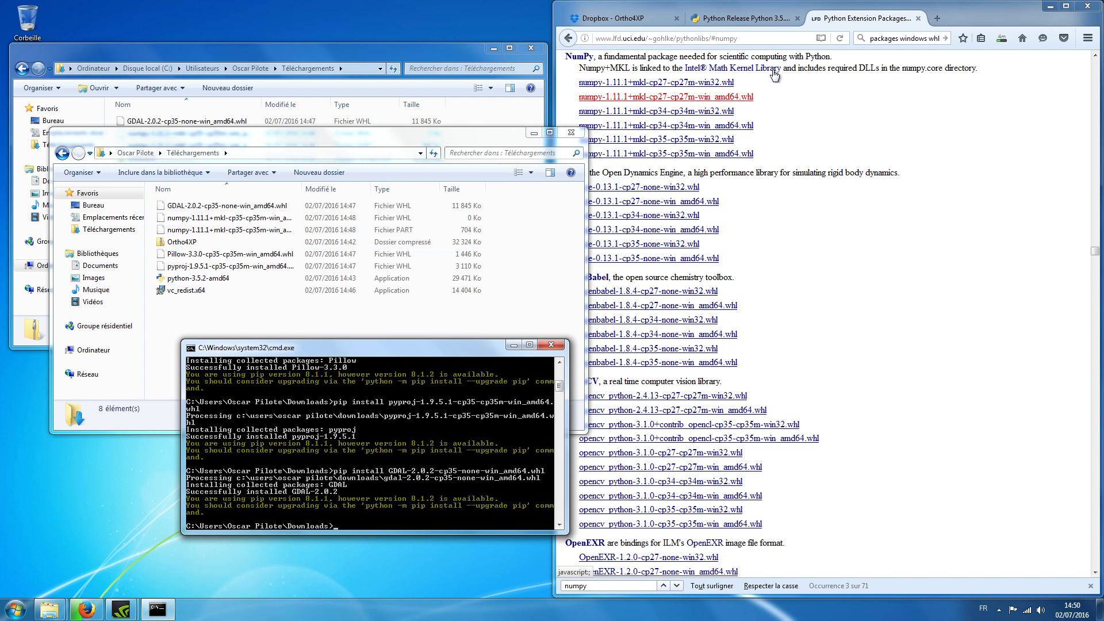
{"action": "left_click", "coordinate": [1006, 39]}
{"action": "left_click", "coordinate": [1005, 38]}
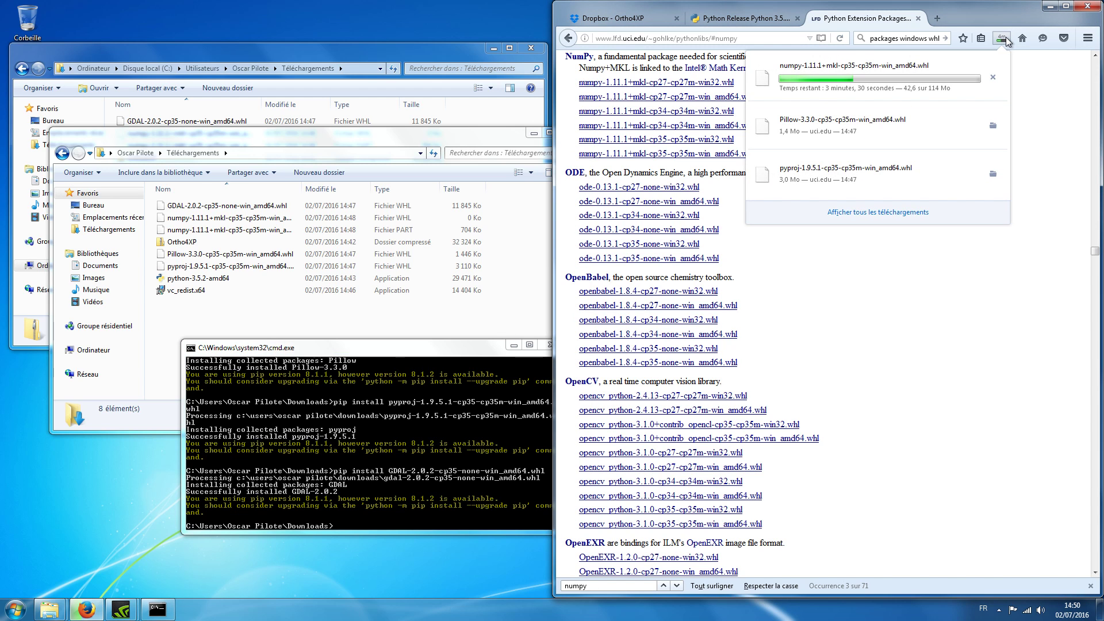
{"action": "left_click", "coordinate": [1006, 38]}
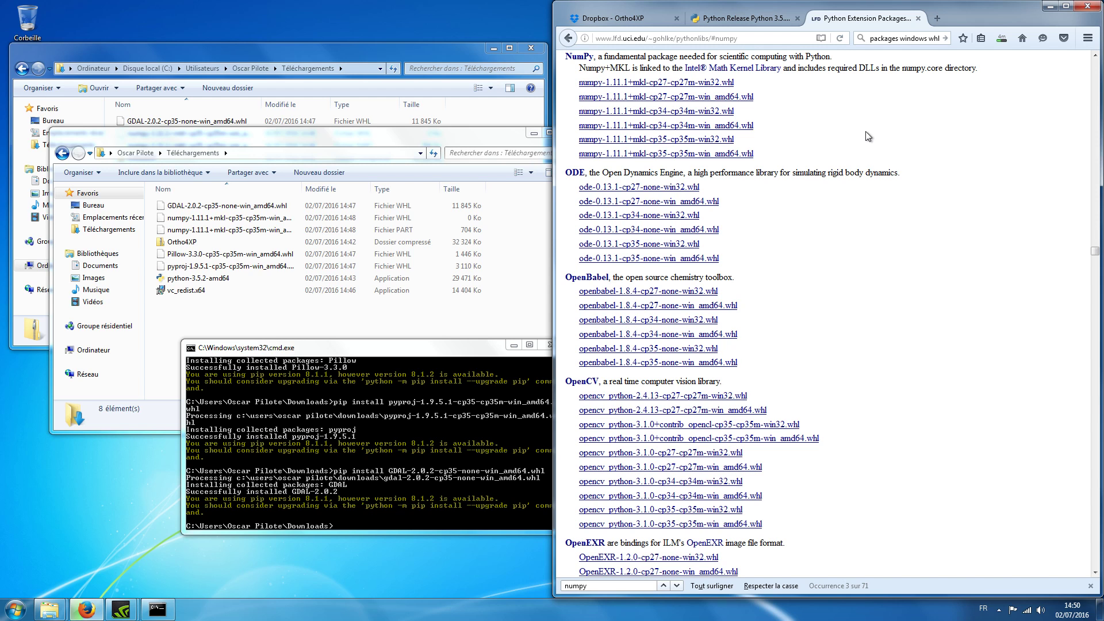
- In a new tab, search for 'imagemagick' and open the official ImageMagick website
{"action": "left_click", "coordinate": [937, 22]}
{"action": "left_click", "coordinate": [897, 38]}
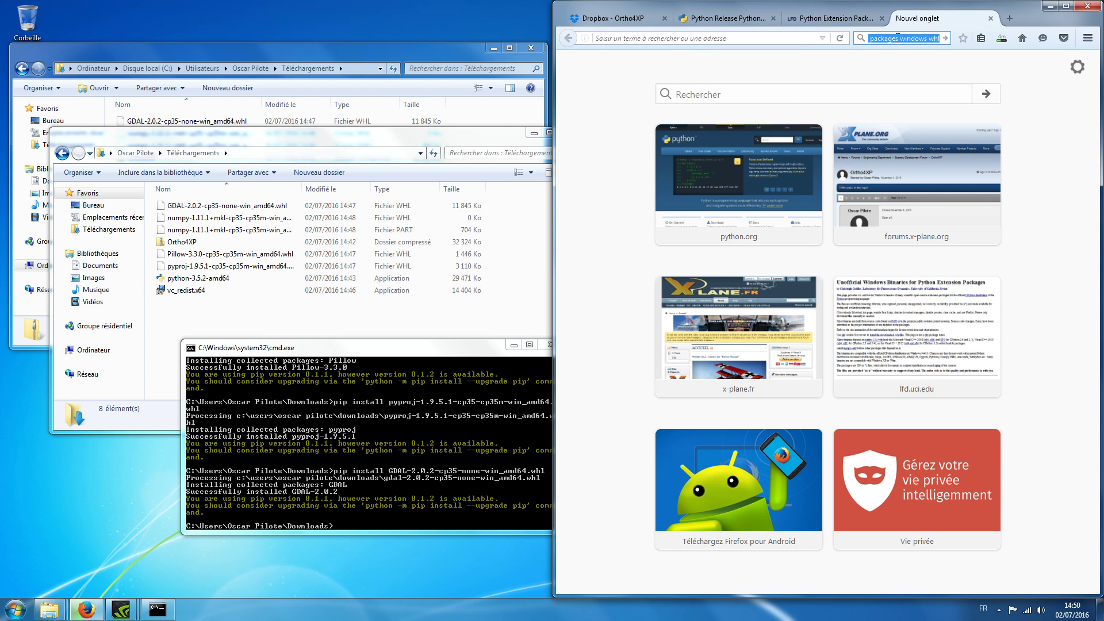
{"action": "type", "text": "ime"}
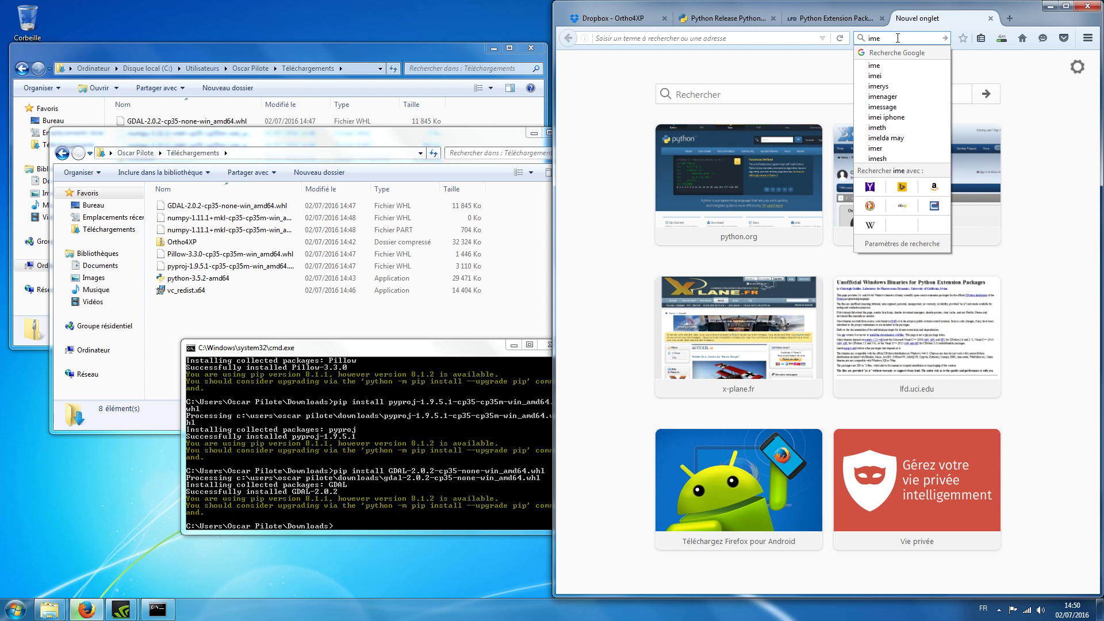
{"action": "key", "text": "BackSpace"}
{"action": "type", "text": "agemagick"}
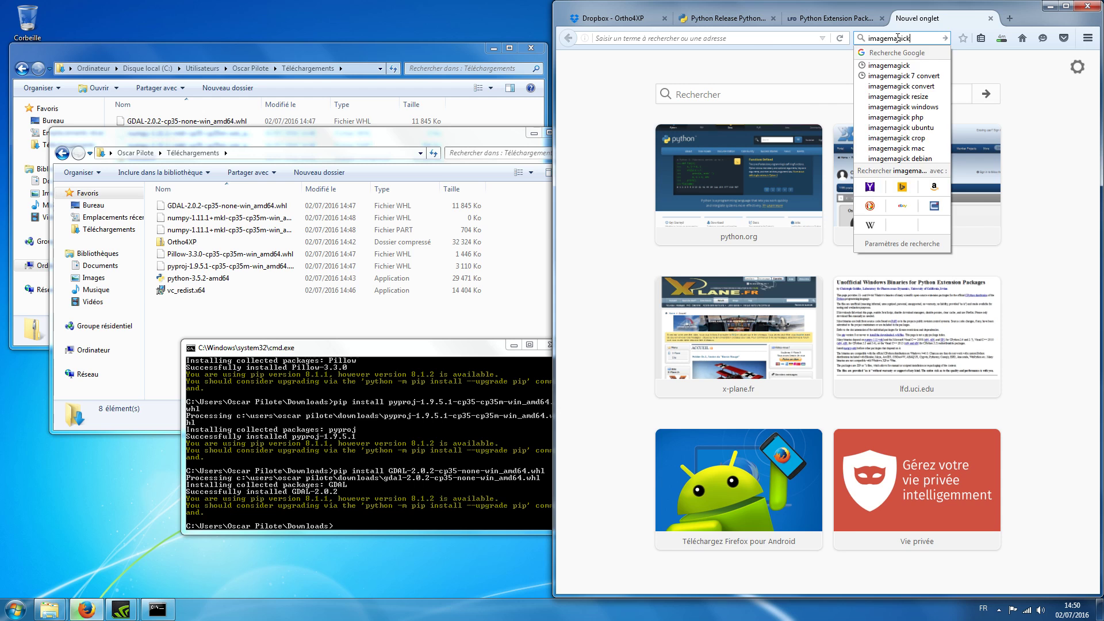
{"action": "key", "text": "Return"}
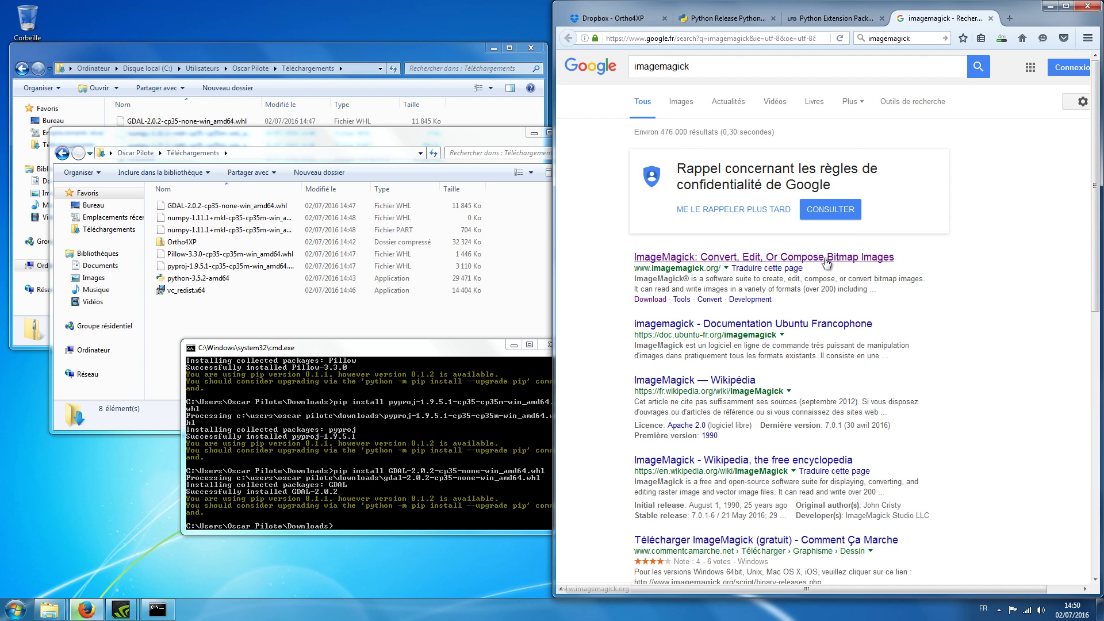
{"action": "left_click", "coordinate": [826, 261]}
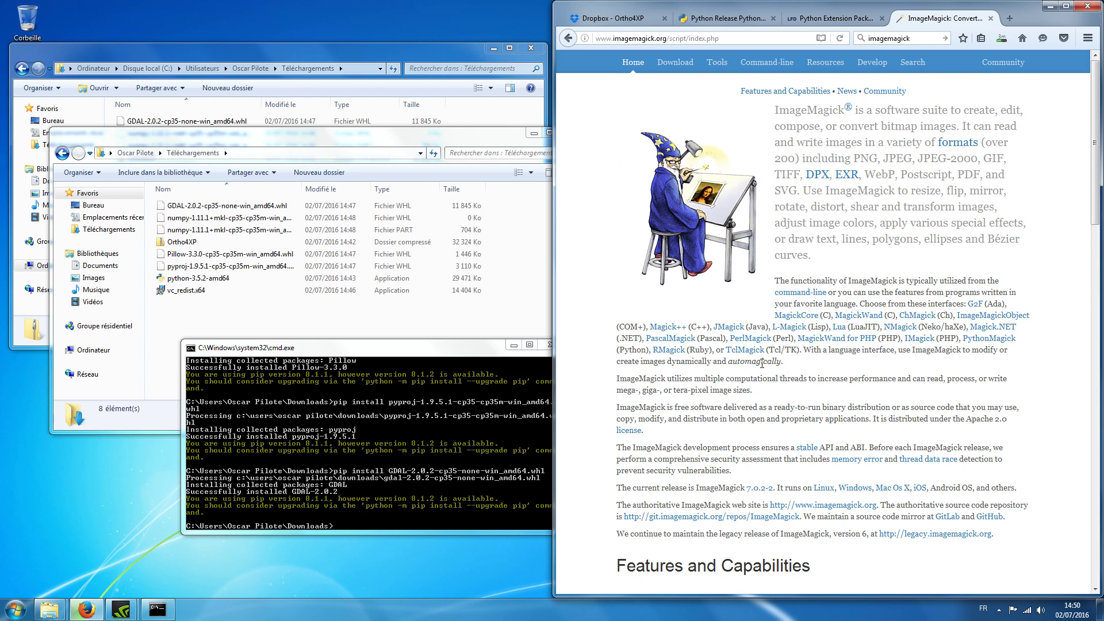
- Go to the Windows Binary Release table and pick the ImageMagick Q16 x64 installer
{"action": "left_click", "coordinate": [680, 65]}
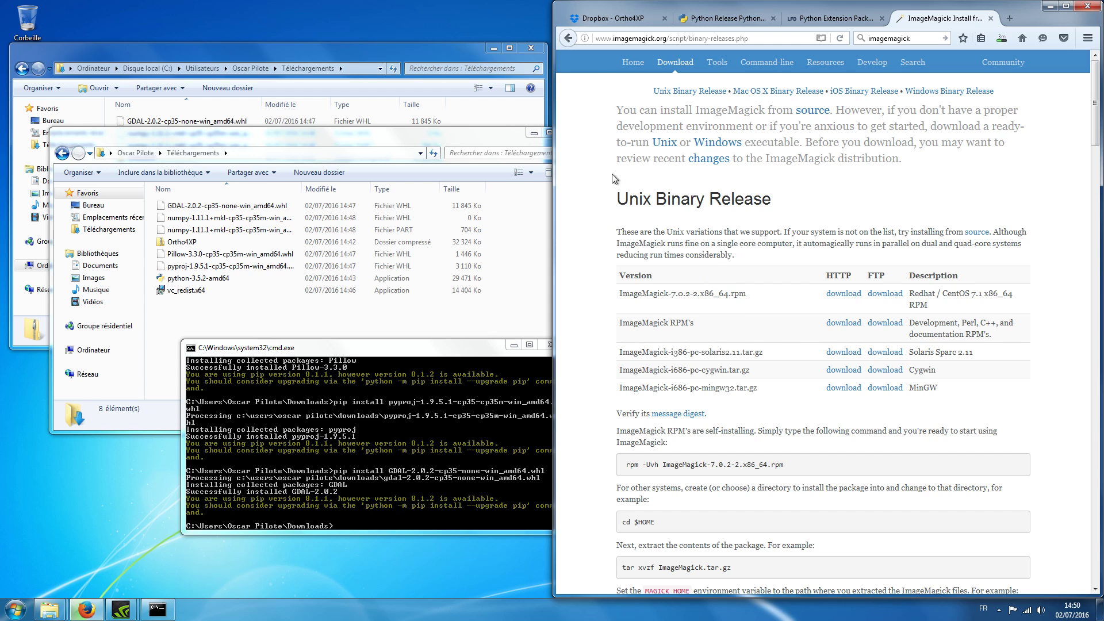
{"action": "scroll", "coordinate": [645, 352], "scroll_direction": "down", "scroll_amount": 10}
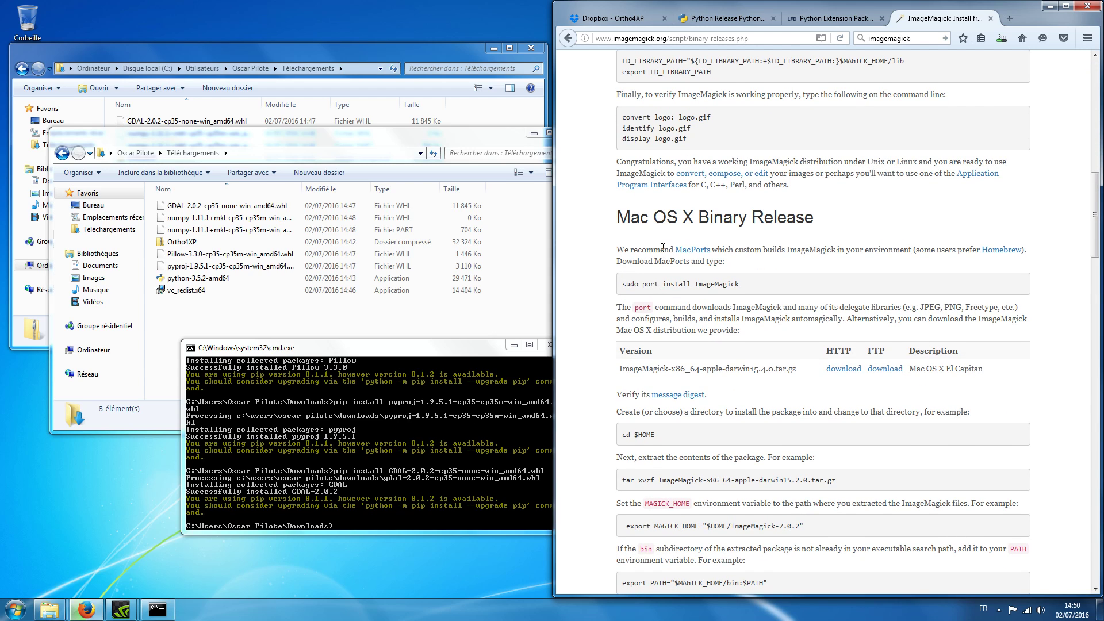
{"action": "scroll", "coordinate": [653, 279], "scroll_direction": "down", "scroll_amount": 15}
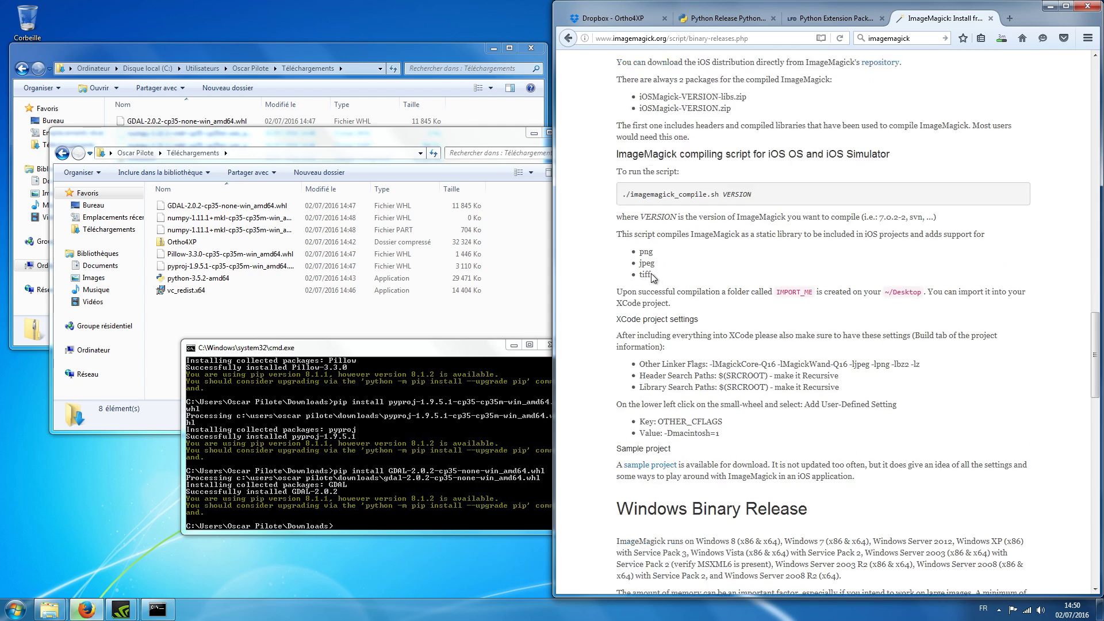
{"action": "scroll", "coordinate": [653, 278], "scroll_direction": "down", "scroll_amount": 10}
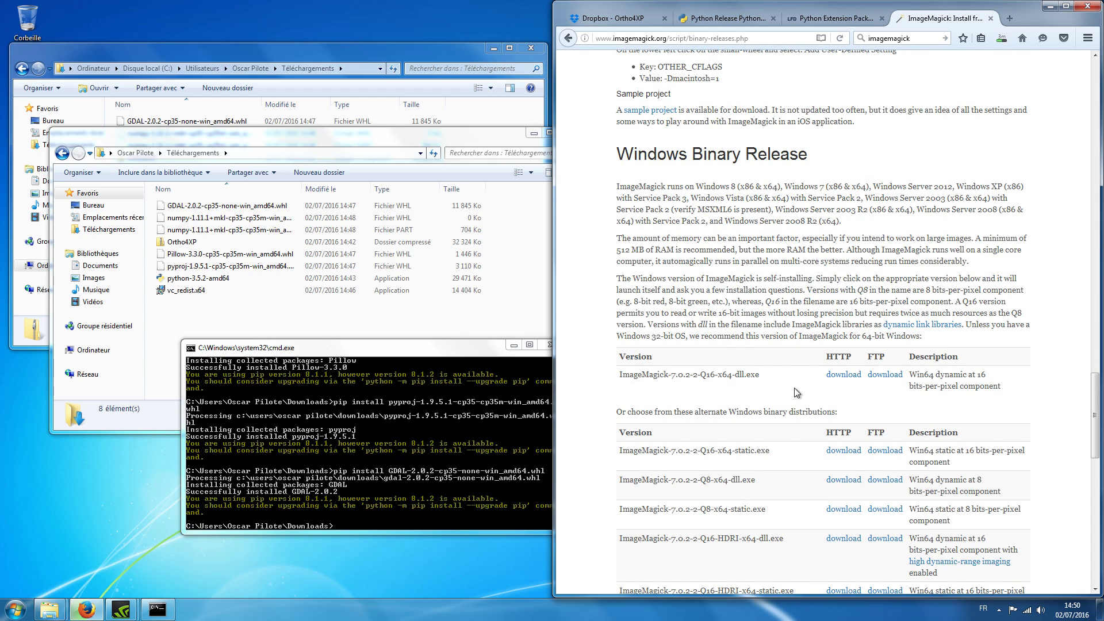
{"action": "left_click", "coordinate": [834, 376]}
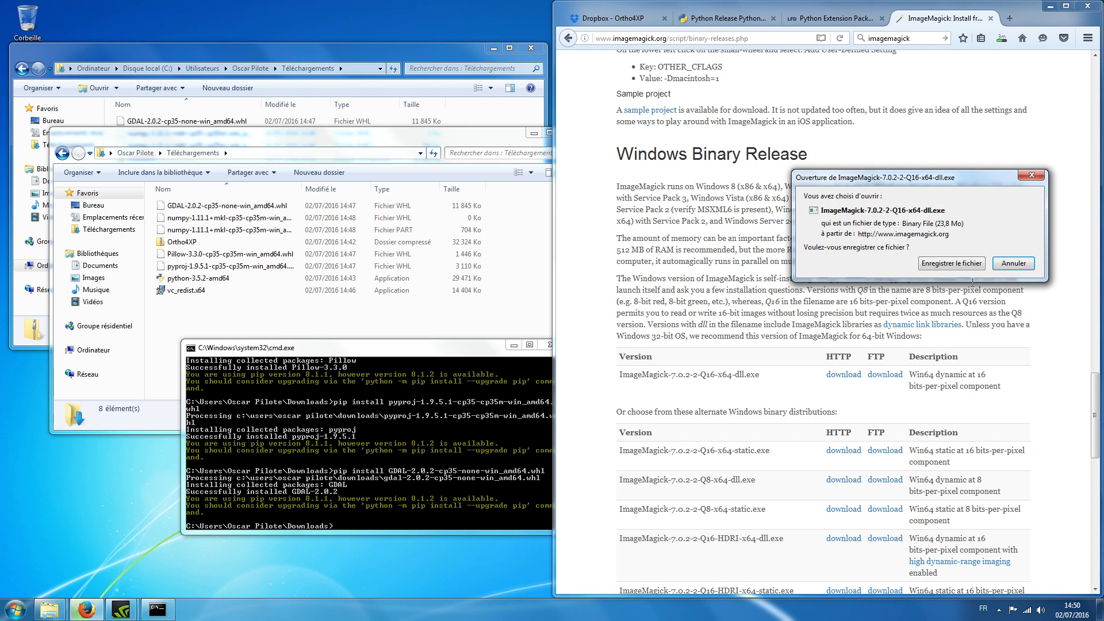
- Save ImageMagick-7.0.2-2-Q16-x64-dll.exe and launch it, allowing the installer to run
{"action": "left_click", "coordinate": [954, 264]}
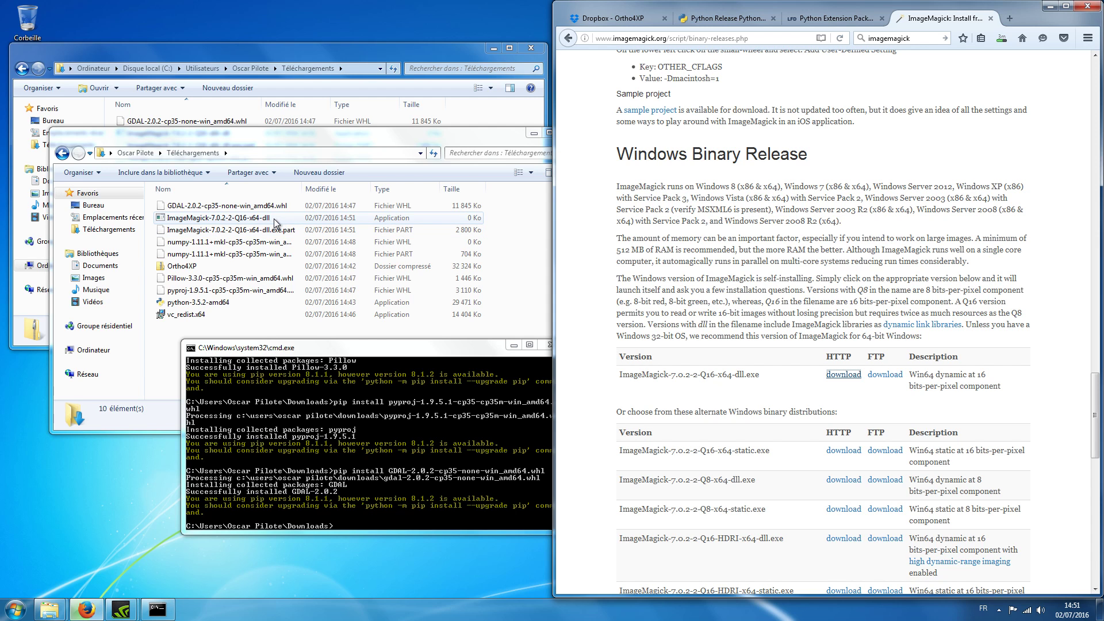
{"action": "left_click", "coordinate": [1003, 38]}
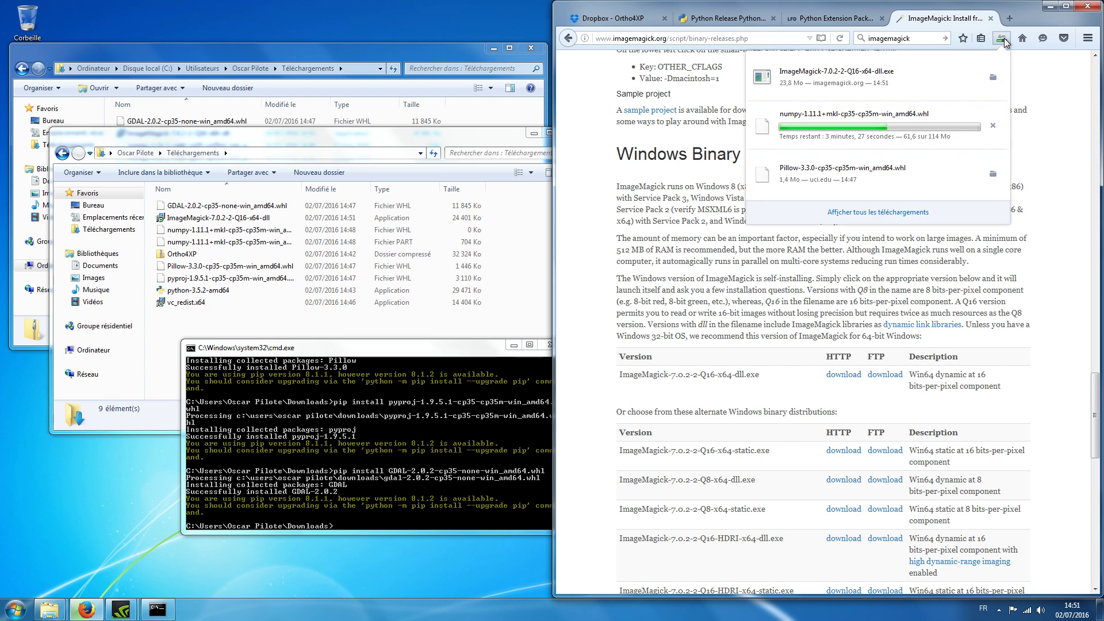
{"action": "double_click", "coordinate": [234, 218]}
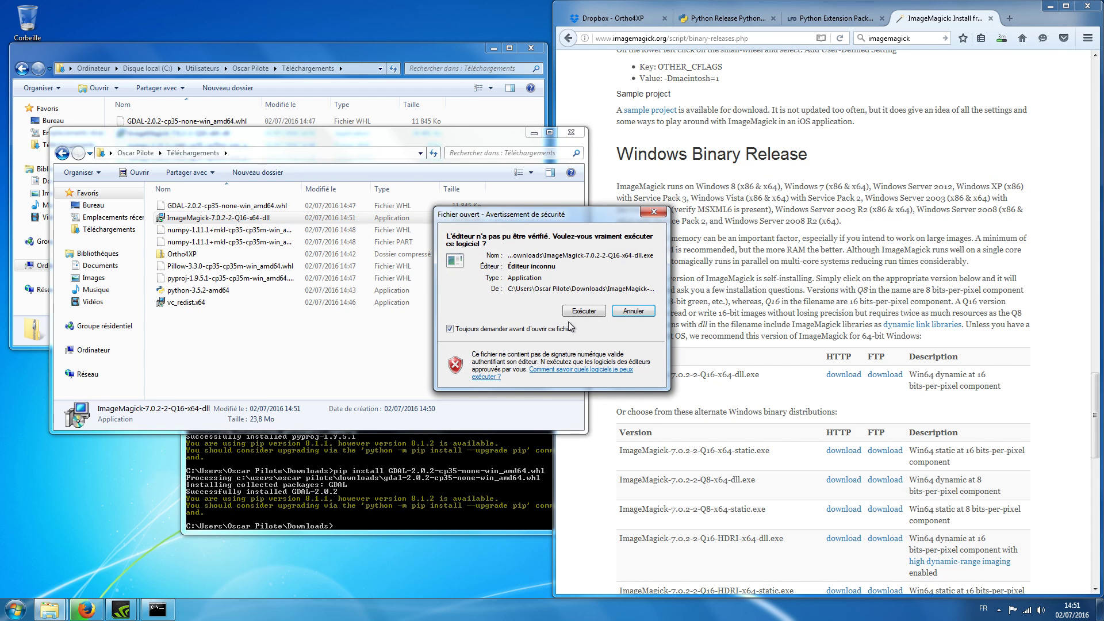
{"action": "left_click", "coordinate": [582, 313]}
- Accept the ImageMagick licence and keep the default install and Start Menu folders
{"action": "left_click", "coordinate": [588, 319]}
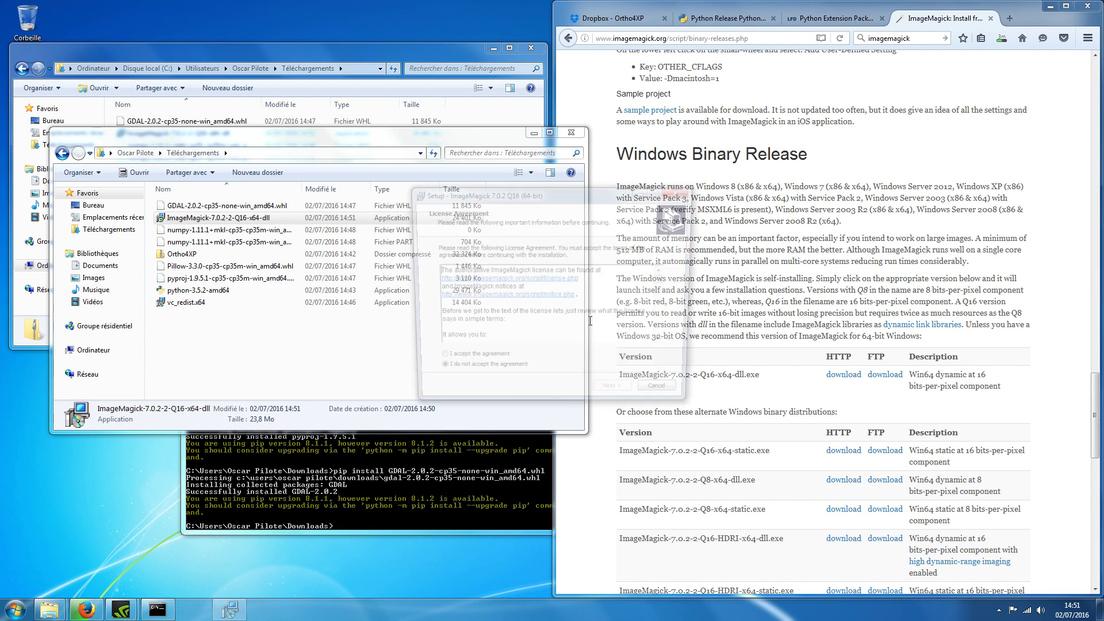
{"action": "left_click", "coordinate": [435, 361]}
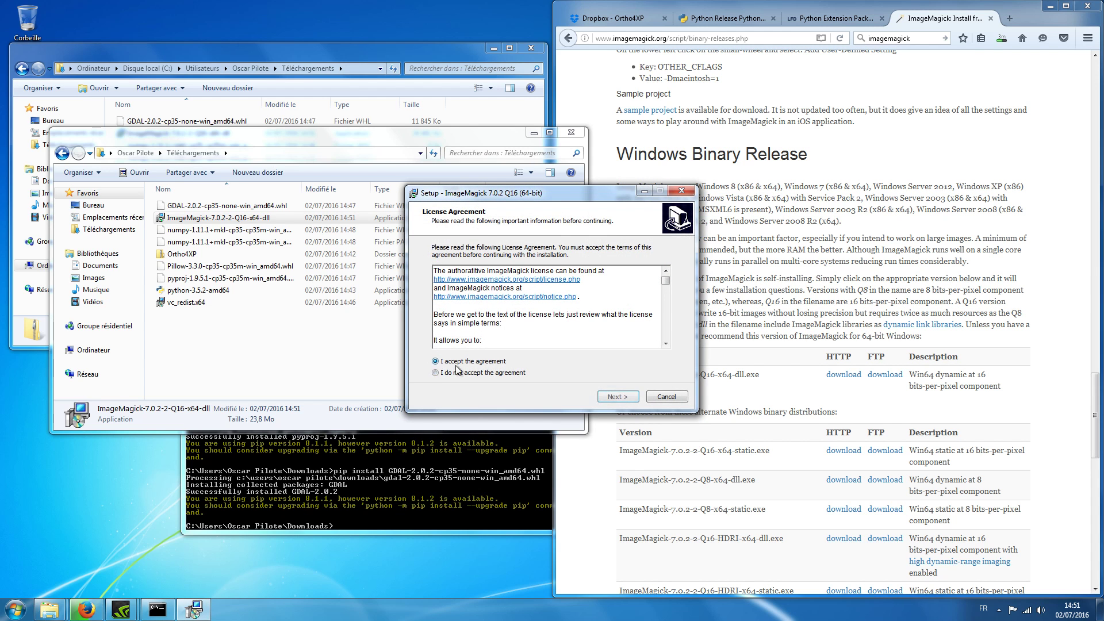
{"action": "left_click", "coordinate": [612, 398]}
{"action": "left_click", "coordinate": [611, 398]}
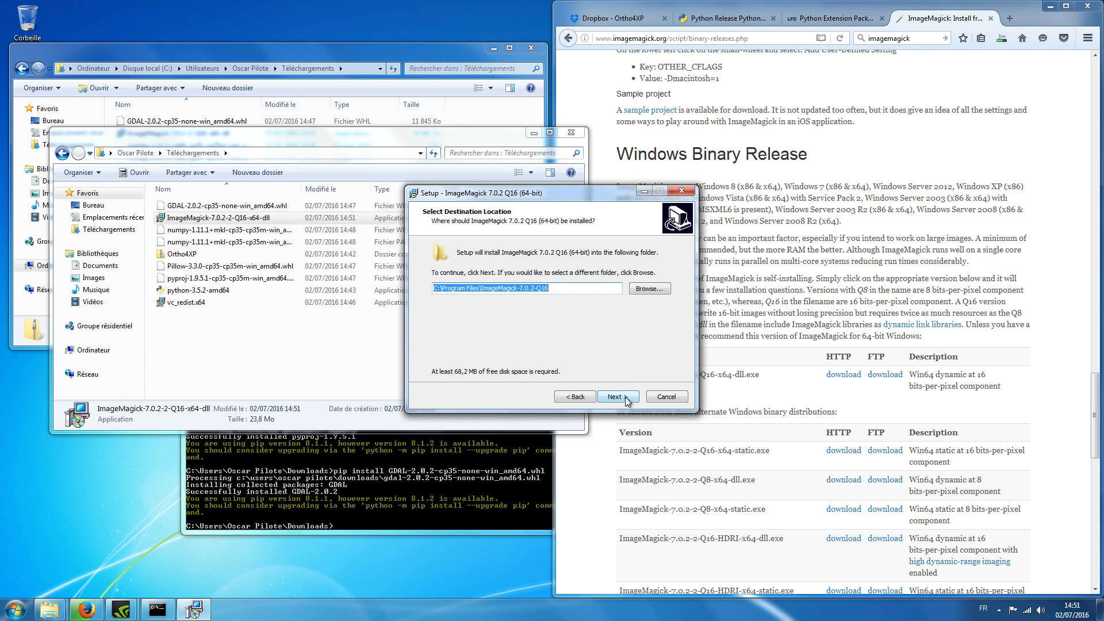
{"action": "left_click", "coordinate": [625, 400]}
{"action": "left_click", "coordinate": [627, 399]}
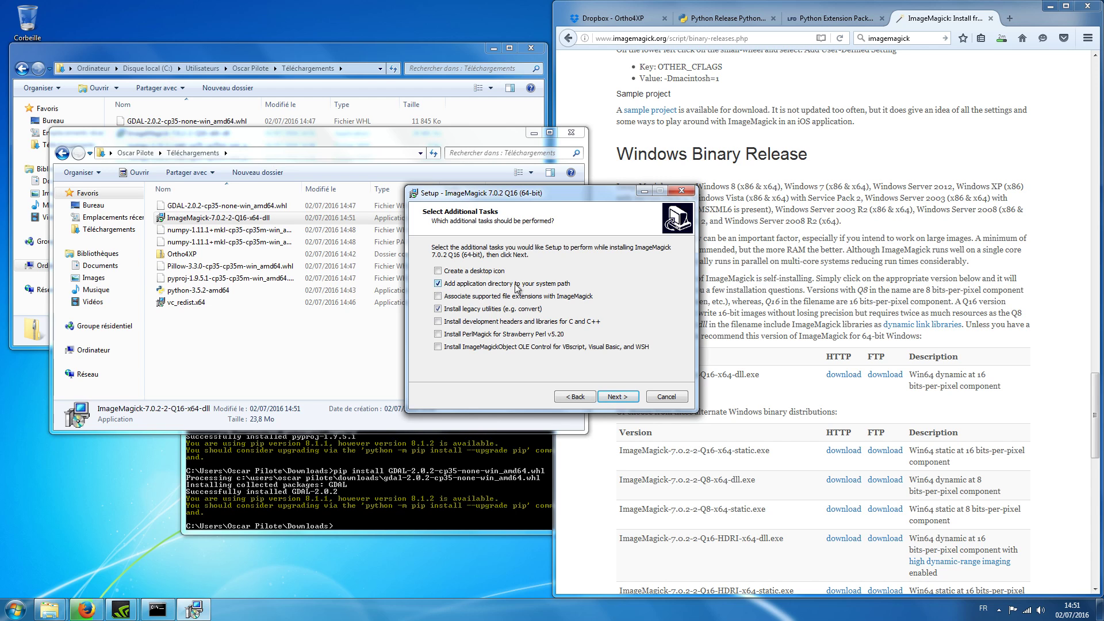
- Install with system-path and legacy-utilities options, then finish without opening index.html
{"action": "left_click", "coordinate": [622, 396]}
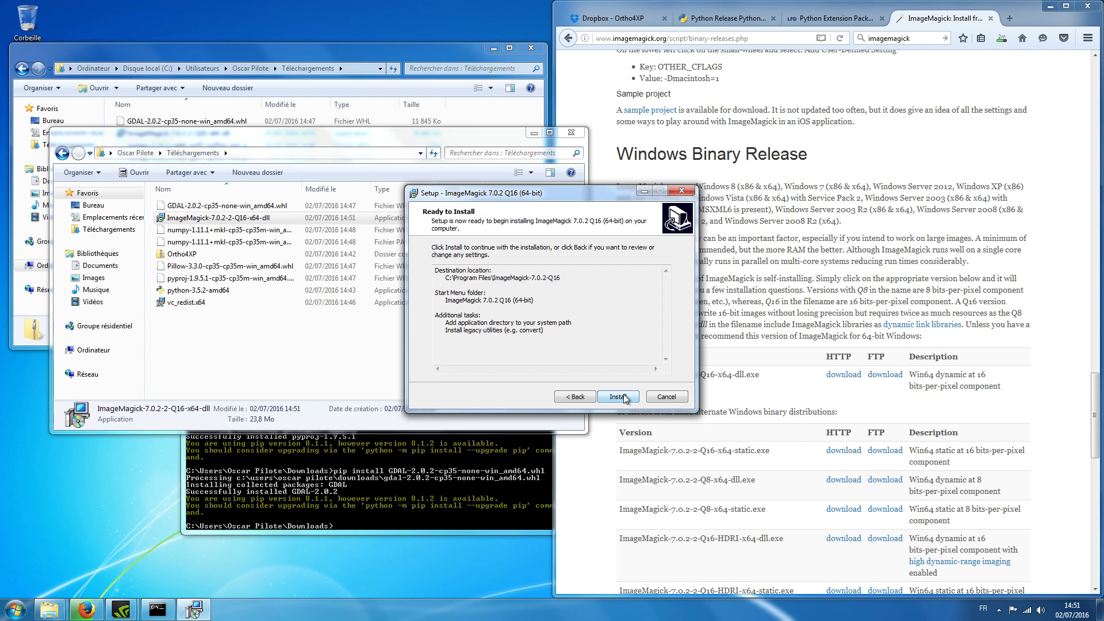
{"action": "left_click", "coordinate": [623, 395]}
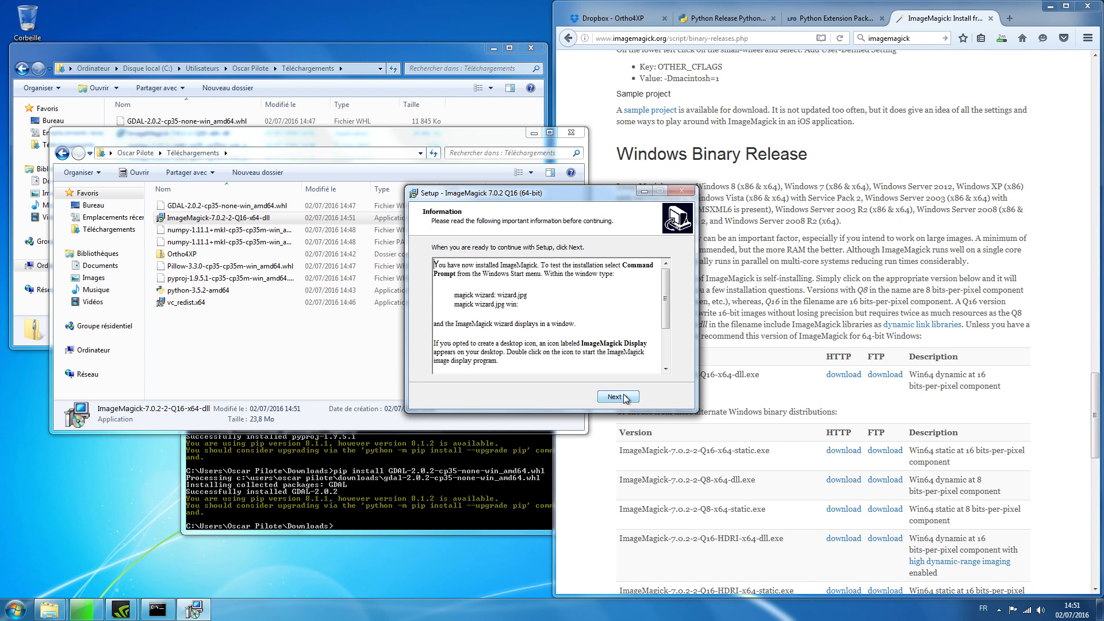
{"action": "left_click", "coordinate": [624, 396]}
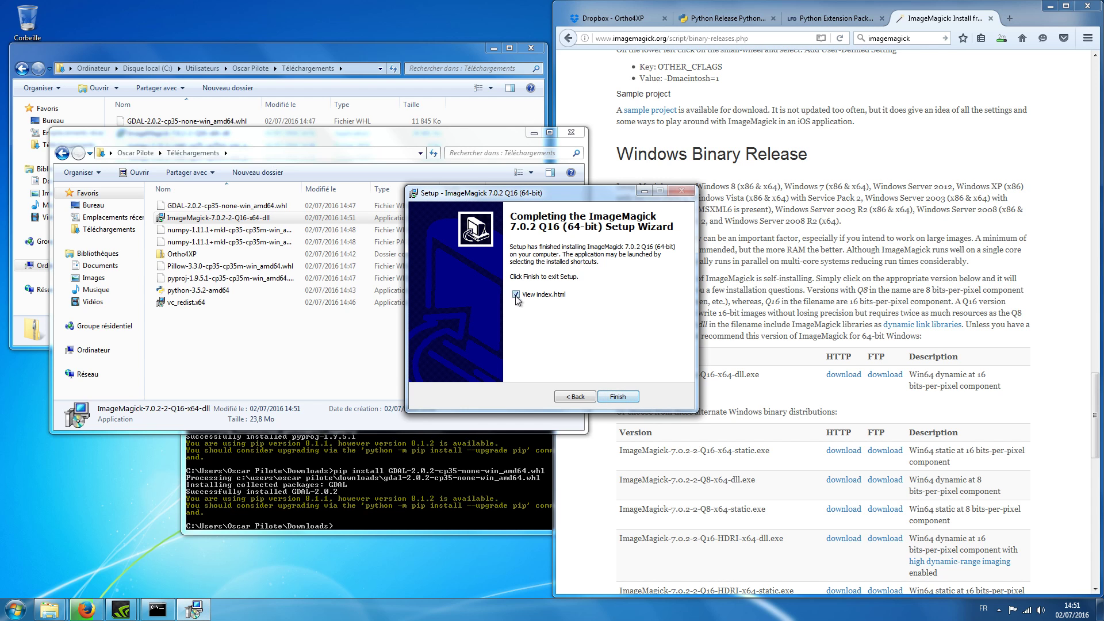
{"action": "left_click", "coordinate": [516, 293]}
{"action": "left_click", "coordinate": [623, 397]}
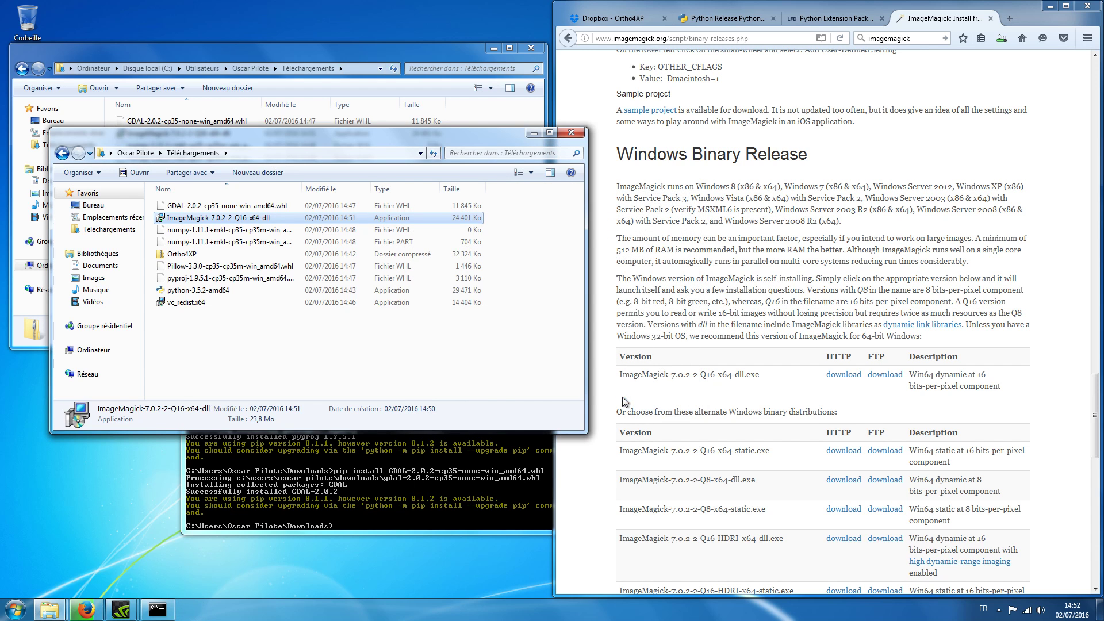
- Search 'gimp', go to gimp.org downloads, and save gimp-2.8.16-setup-6.exe
{"action": "left_click", "coordinate": [884, 38]}
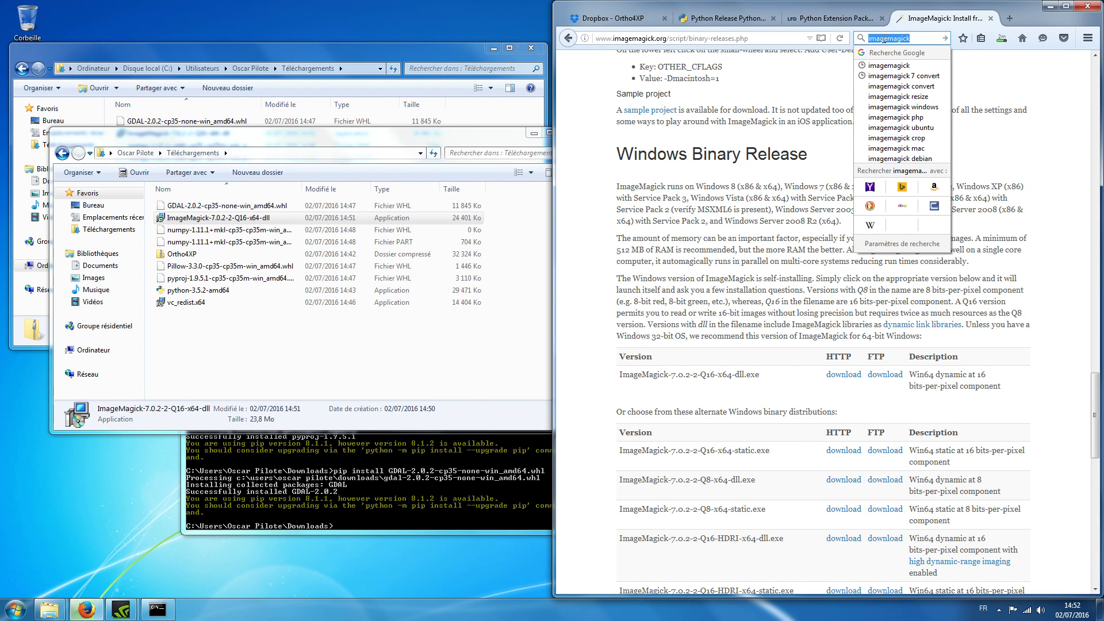
{"action": "type", "text": "gimp"}
{"action": "key", "text": "Return"}
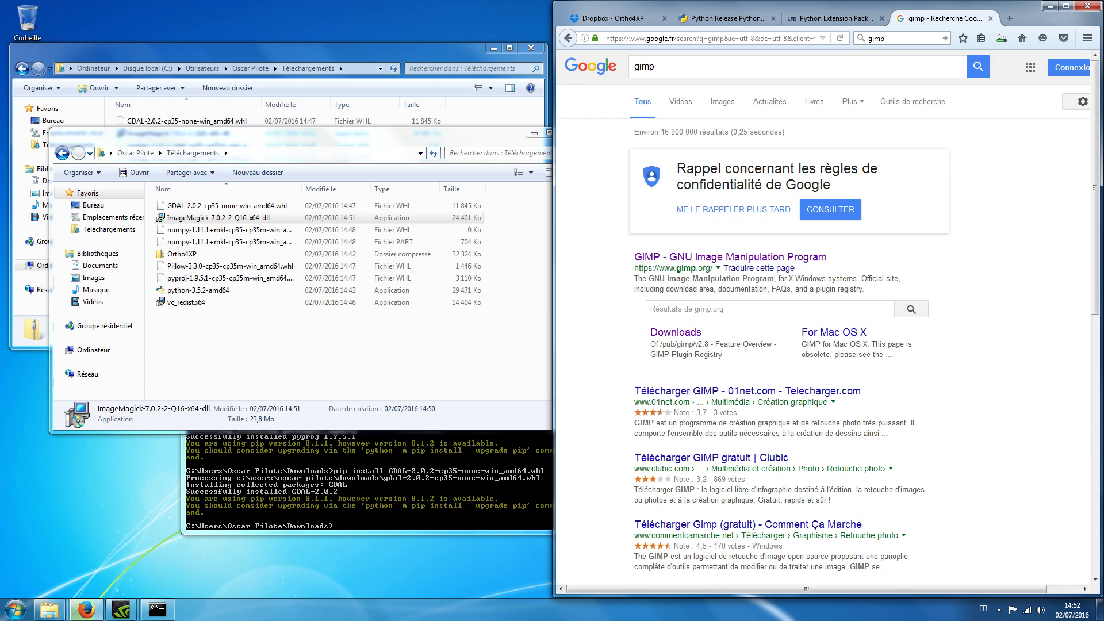
{"action": "left_click", "coordinate": [803, 258]}
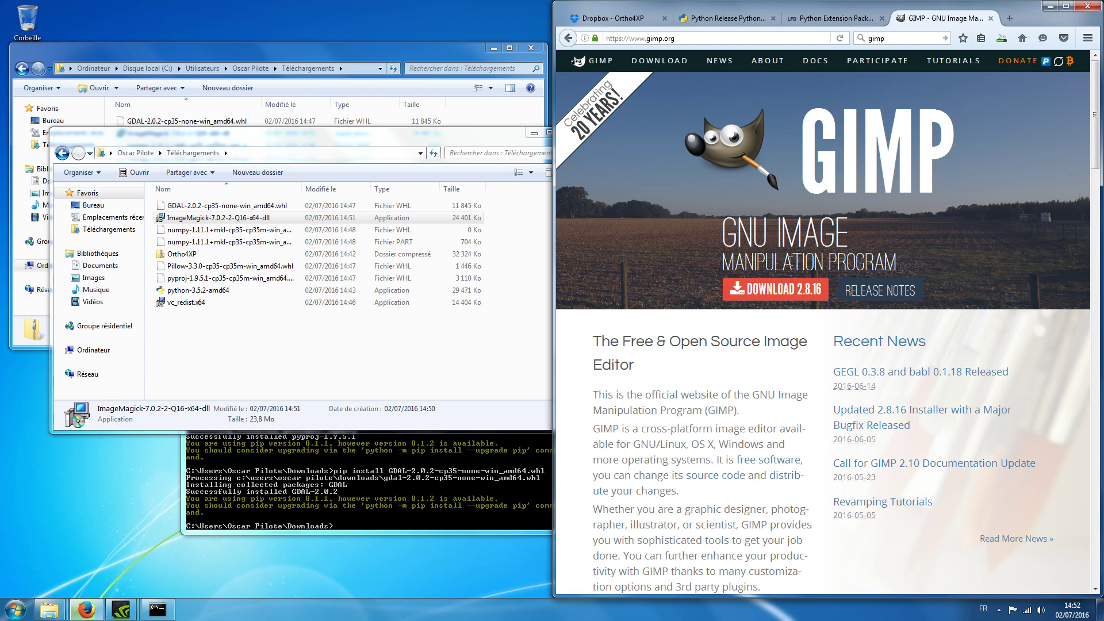
{"action": "left_click", "coordinate": [775, 294]}
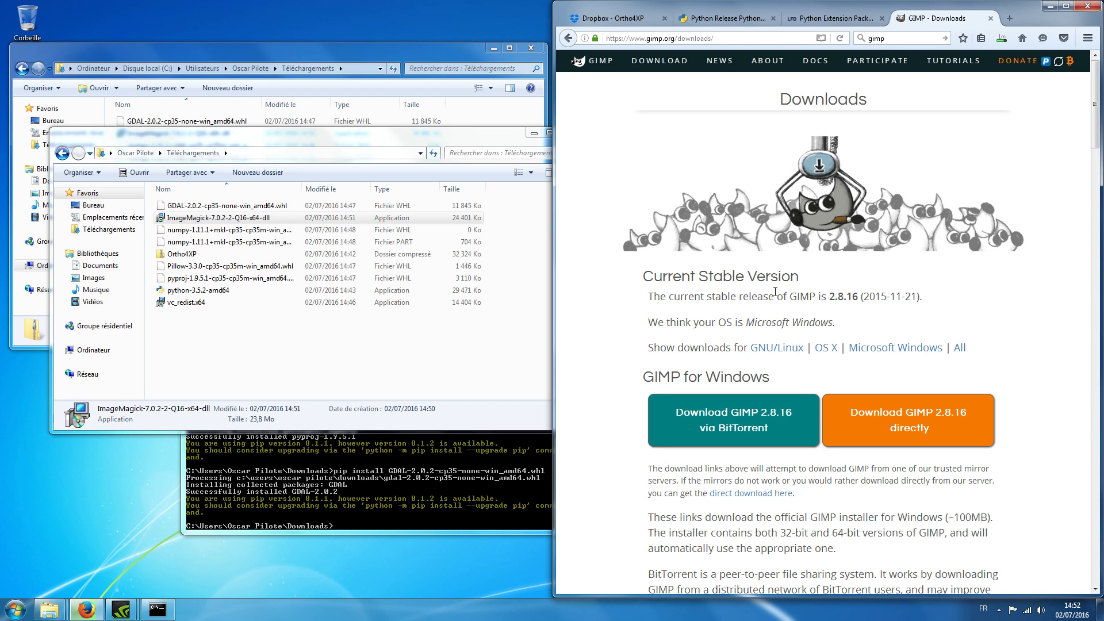
{"action": "left_click", "coordinate": [912, 428]}
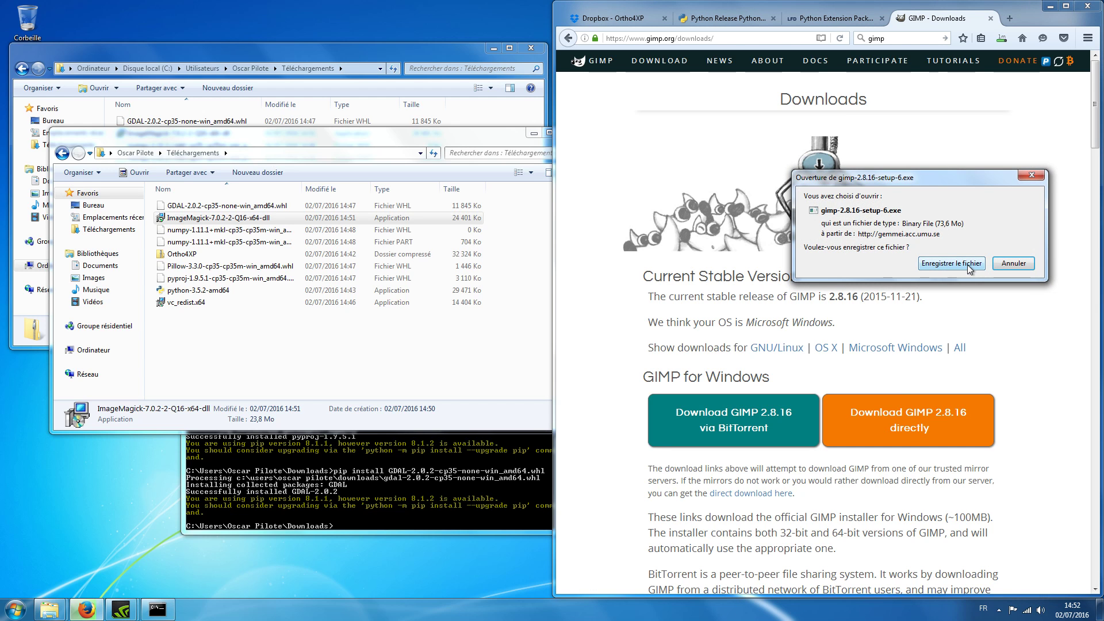
{"action": "left_click", "coordinate": [970, 263]}
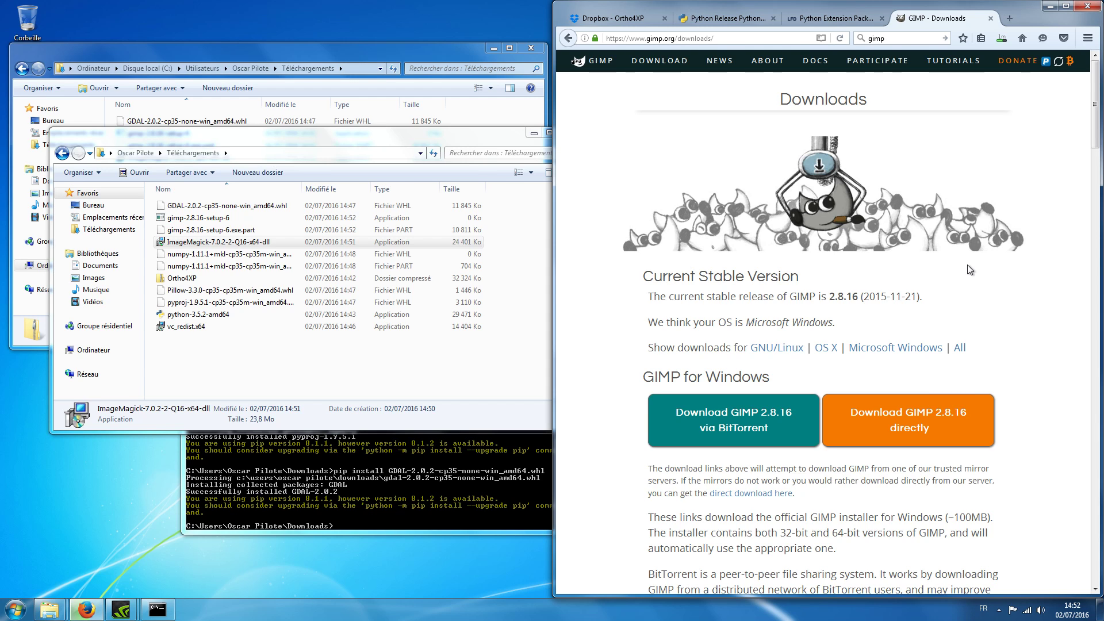
{"action": "left_click", "coordinate": [1005, 41]}
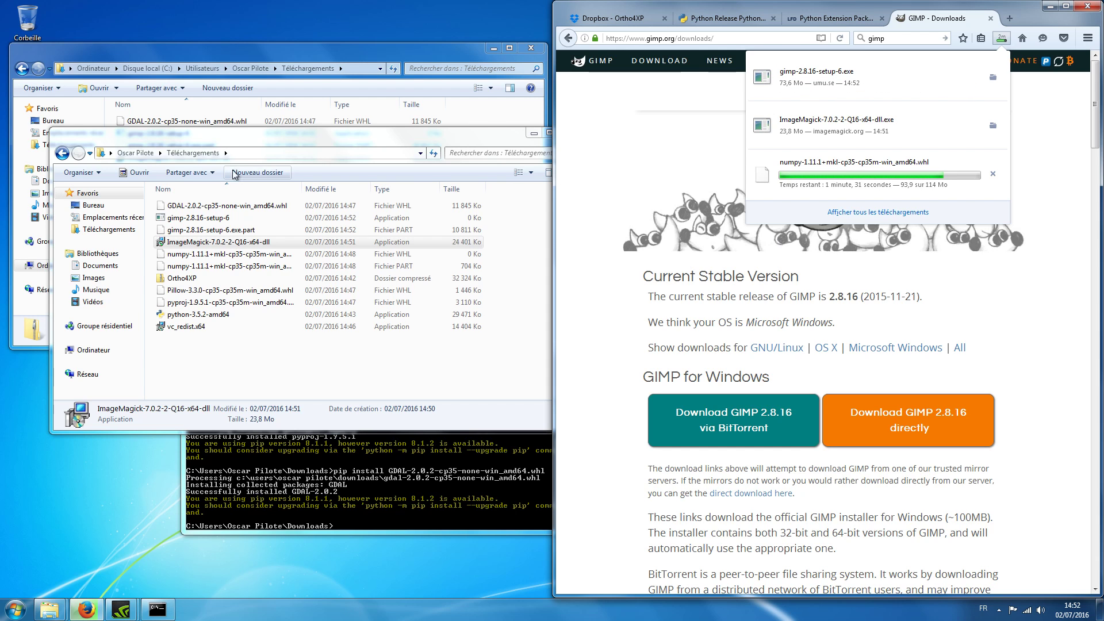
- Run gimp-2.8.16-setup-6.exe, confirm the language, install GIMP 2.8.16 and click Terminer
{"action": "double_click", "coordinate": [203, 220]}
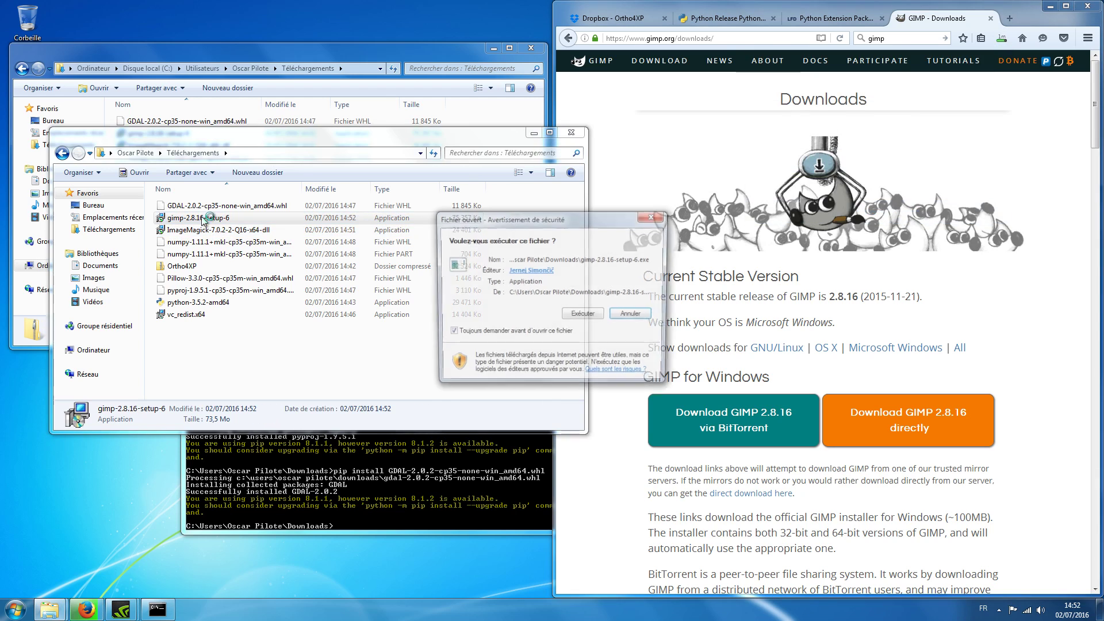
{"action": "left_click", "coordinate": [583, 316]}
{"action": "left_click", "coordinate": [584, 318]}
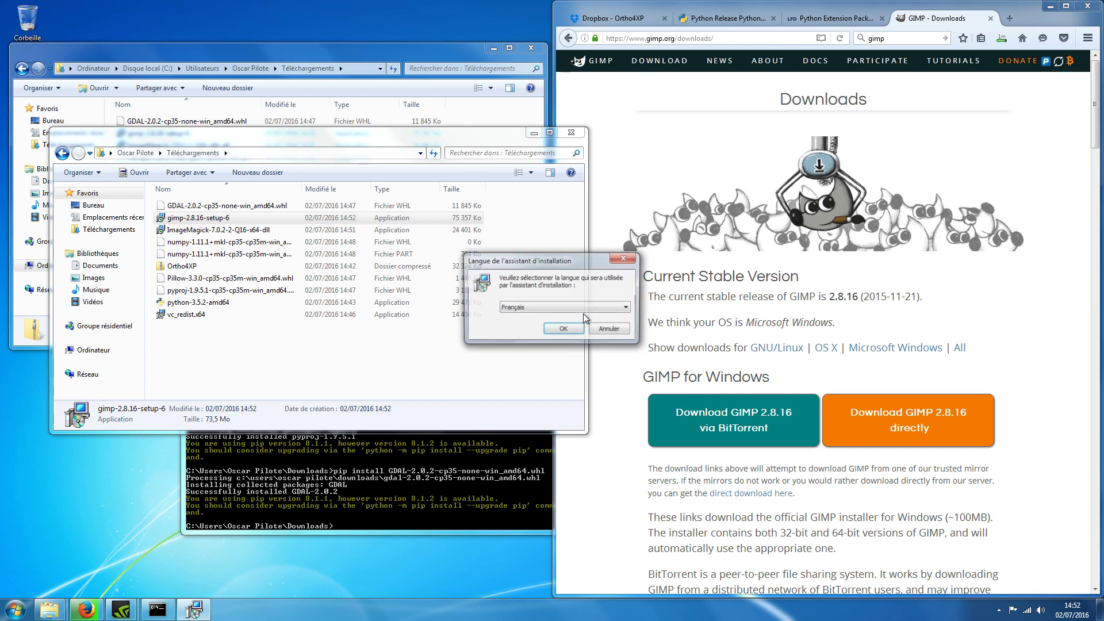
{"action": "left_click", "coordinate": [566, 330]}
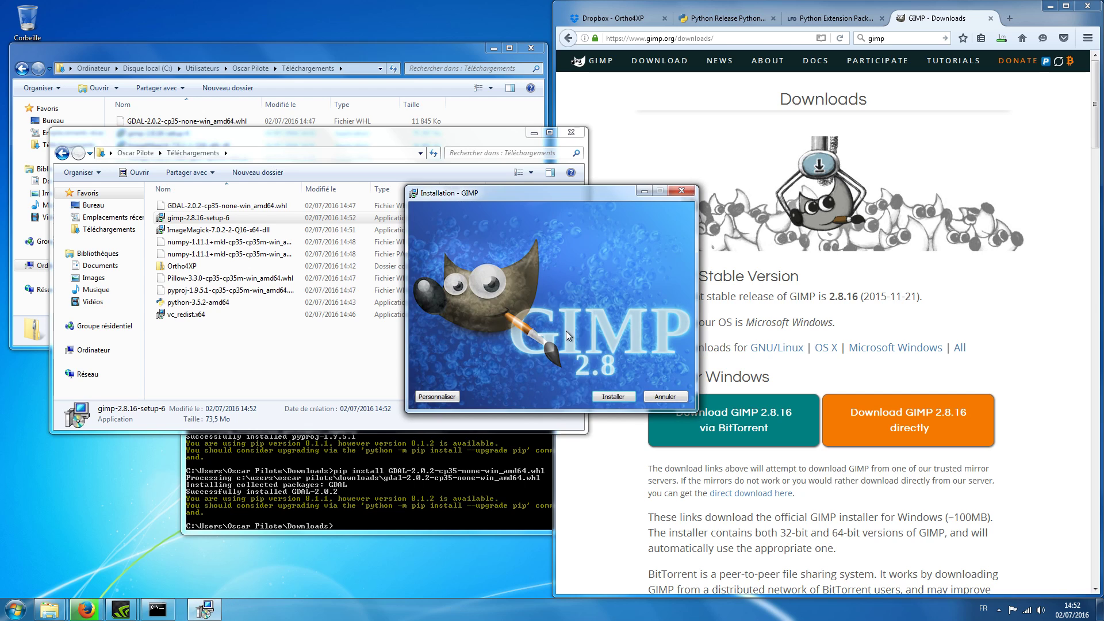
{"action": "left_click", "coordinate": [602, 392]}
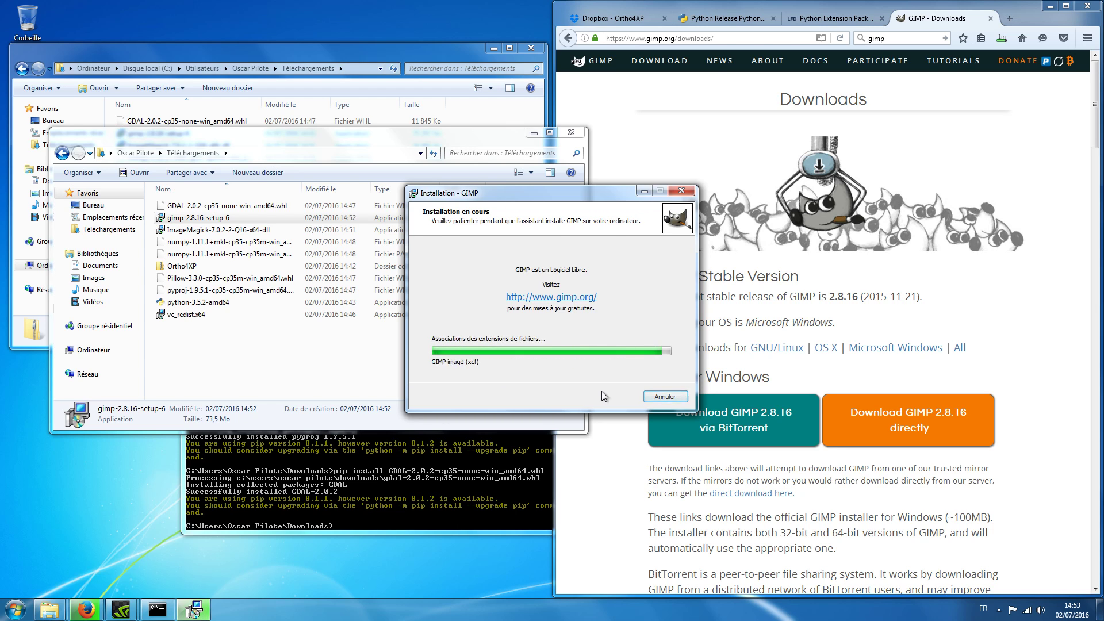
{"action": "left_click", "coordinate": [603, 397]}
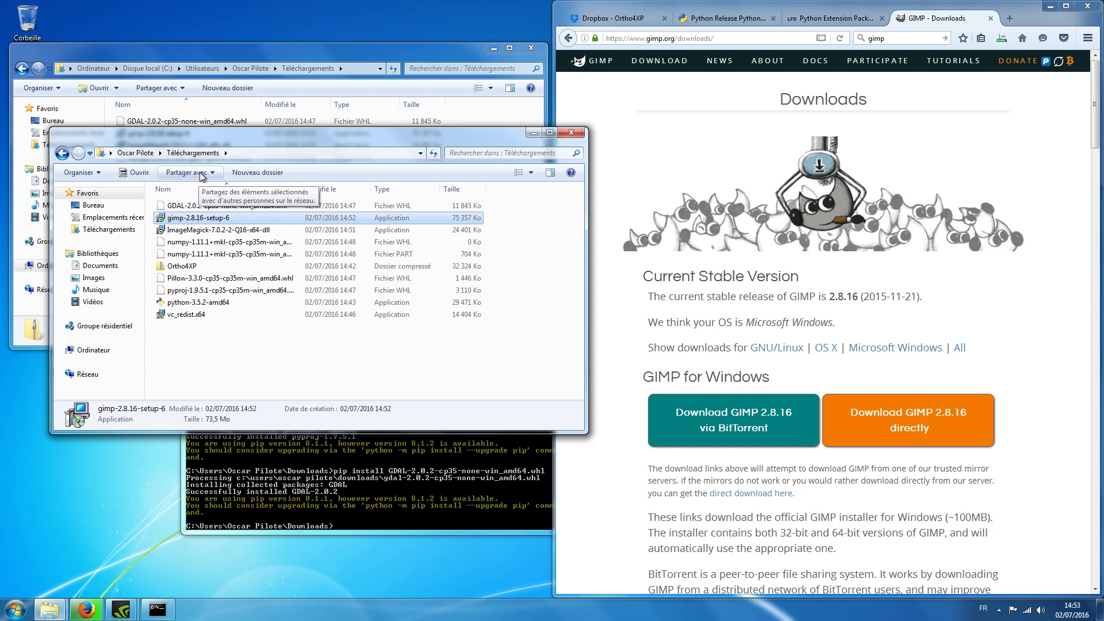
- Launch GIMP 2 from the Start menu and open the user's .gimp-2.8\scripts folder
{"action": "left_click", "coordinate": [135, 153]}
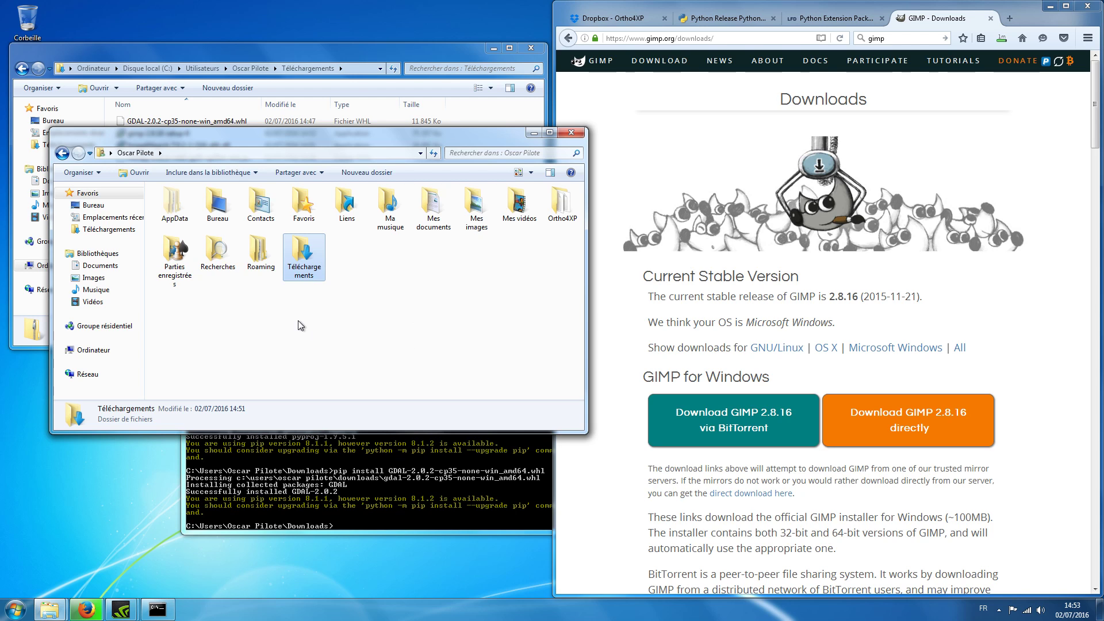
{"action": "left_click", "coordinate": [15, 609]}
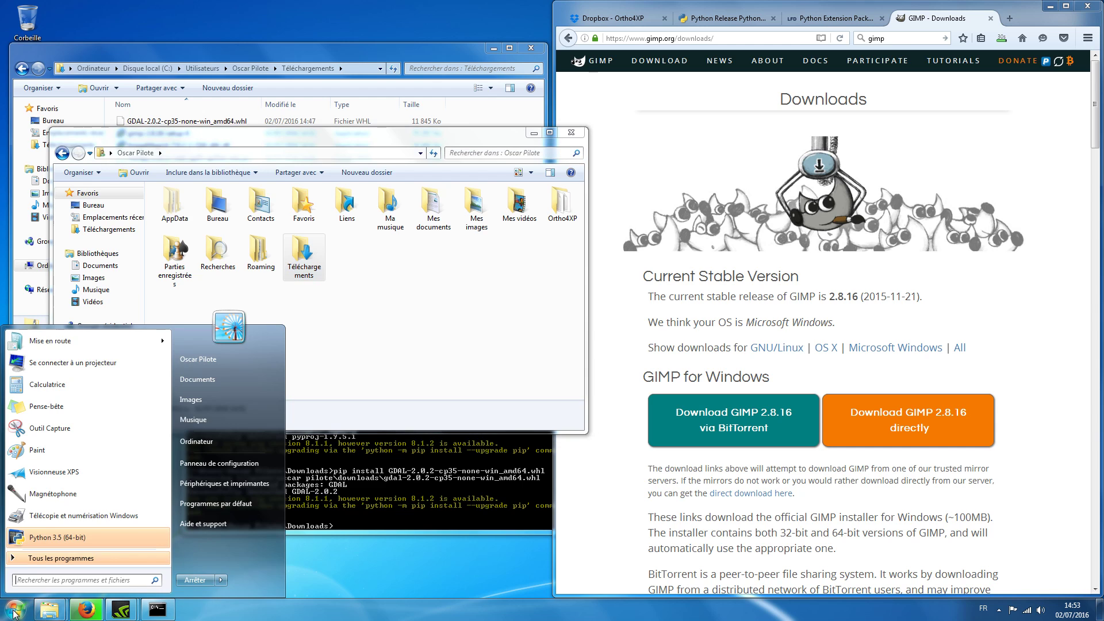
{"action": "left_click", "coordinate": [46, 559]}
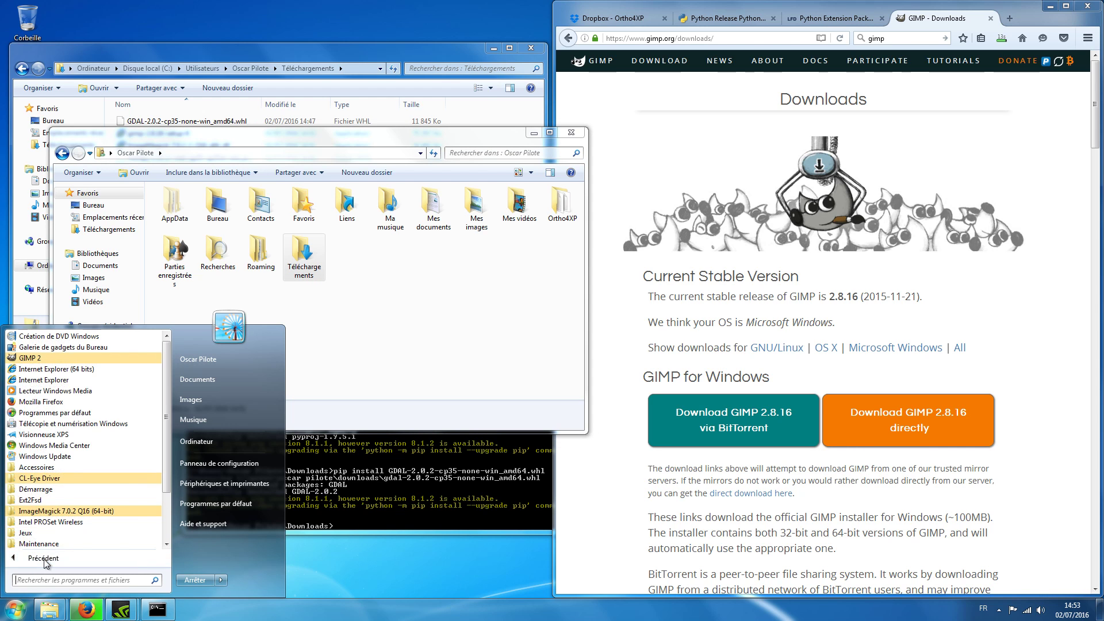
{"action": "left_click", "coordinate": [24, 357]}
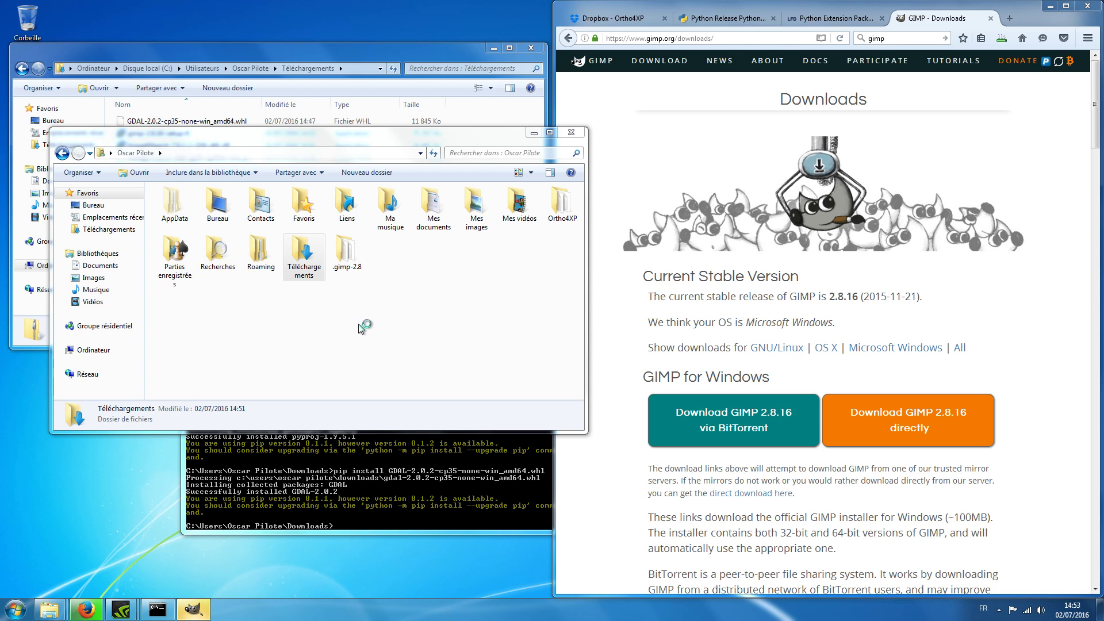
{"action": "double_click", "coordinate": [345, 256]}
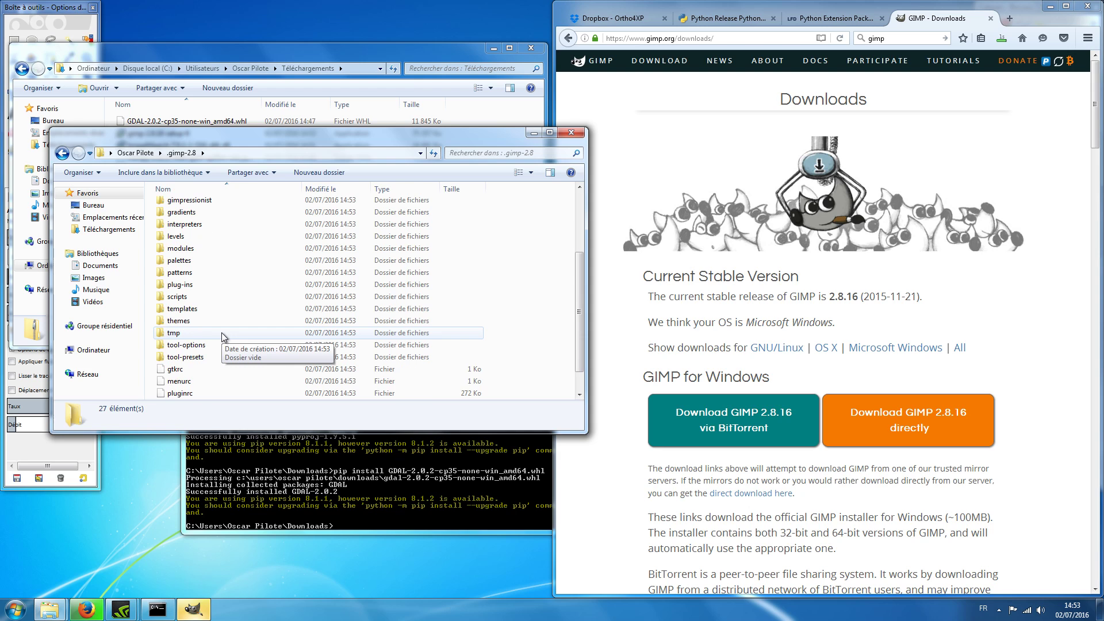
{"action": "scroll", "coordinate": [222, 332], "scroll_direction": "down", "scroll_amount": 1}
{"action": "double_click", "coordinate": [174, 296]}
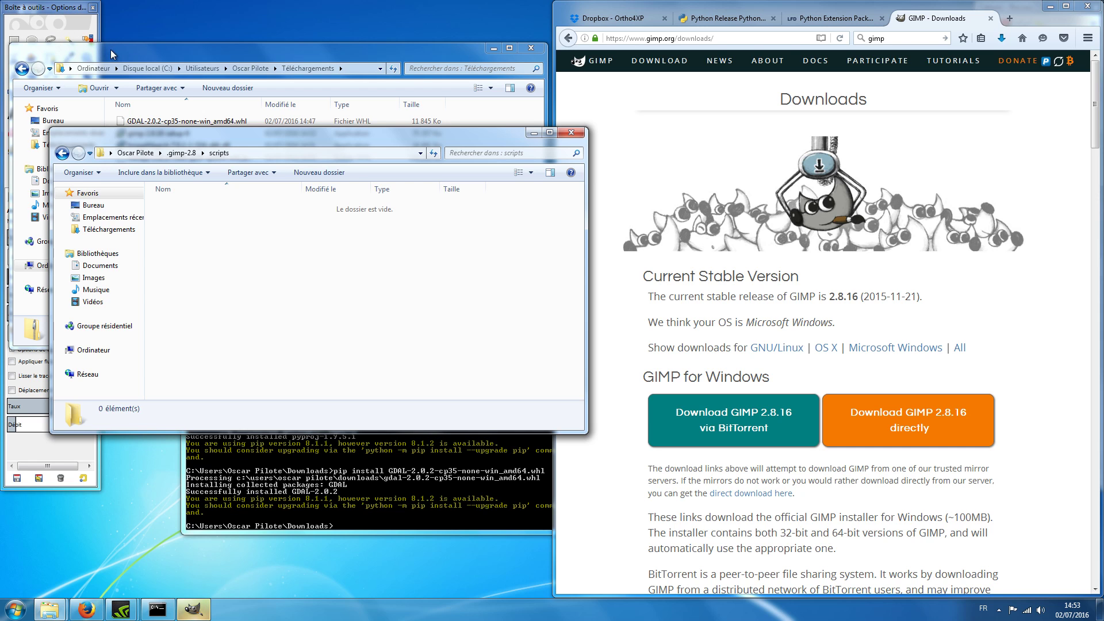
- Quit GIMP through Fichier > Quitter
{"action": "left_click", "coordinate": [199, 613]}
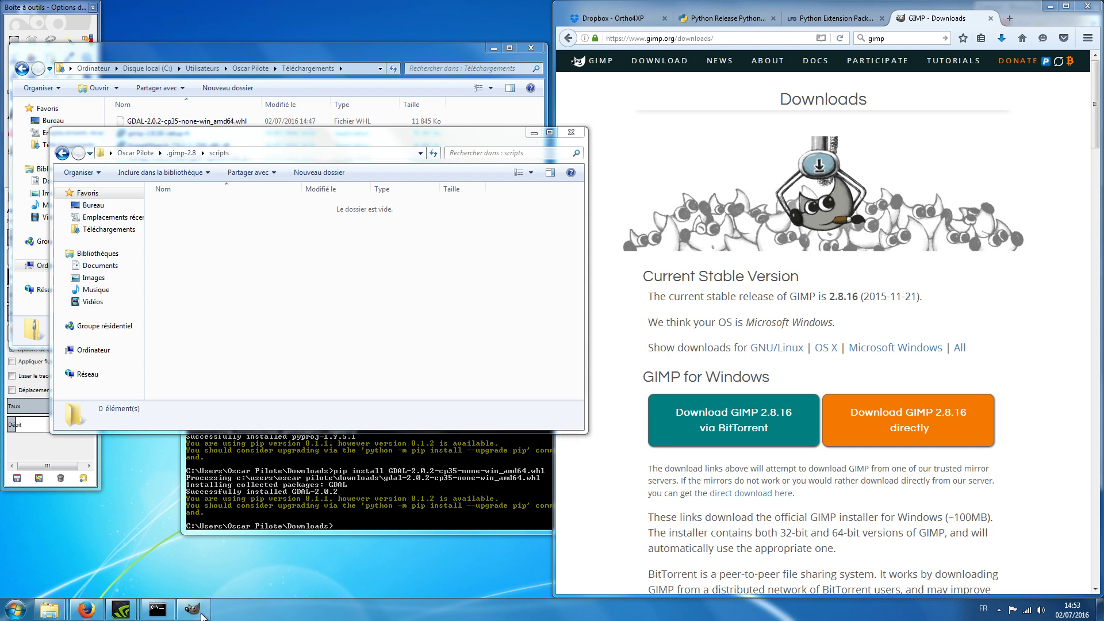
{"action": "left_click", "coordinate": [202, 615]}
{"action": "left_click", "coordinate": [201, 616]}
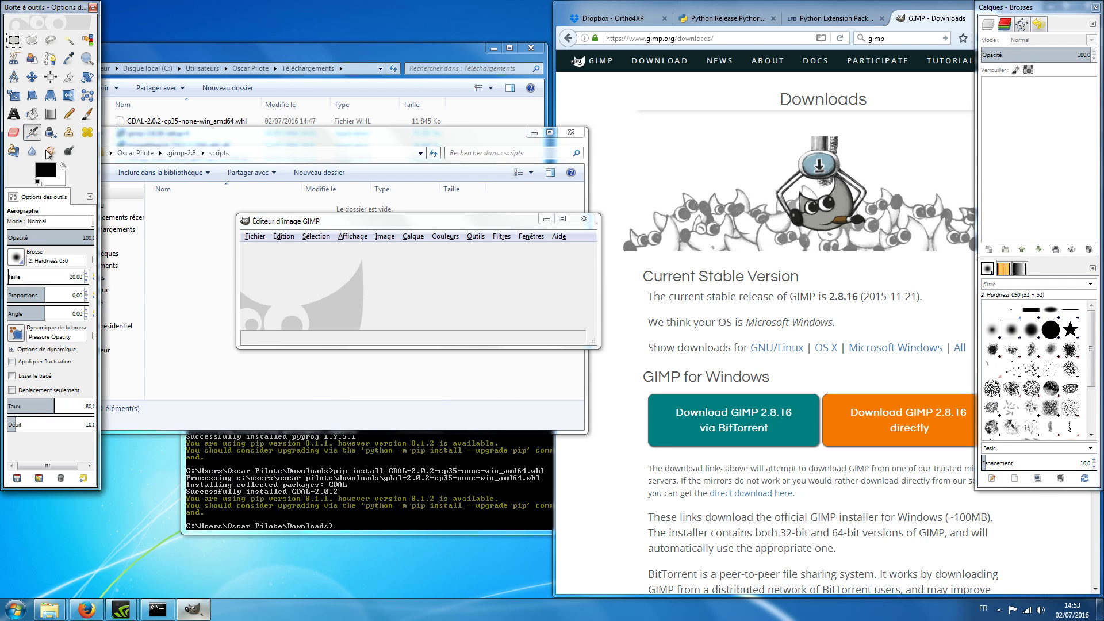
{"action": "left_click", "coordinate": [253, 236]}
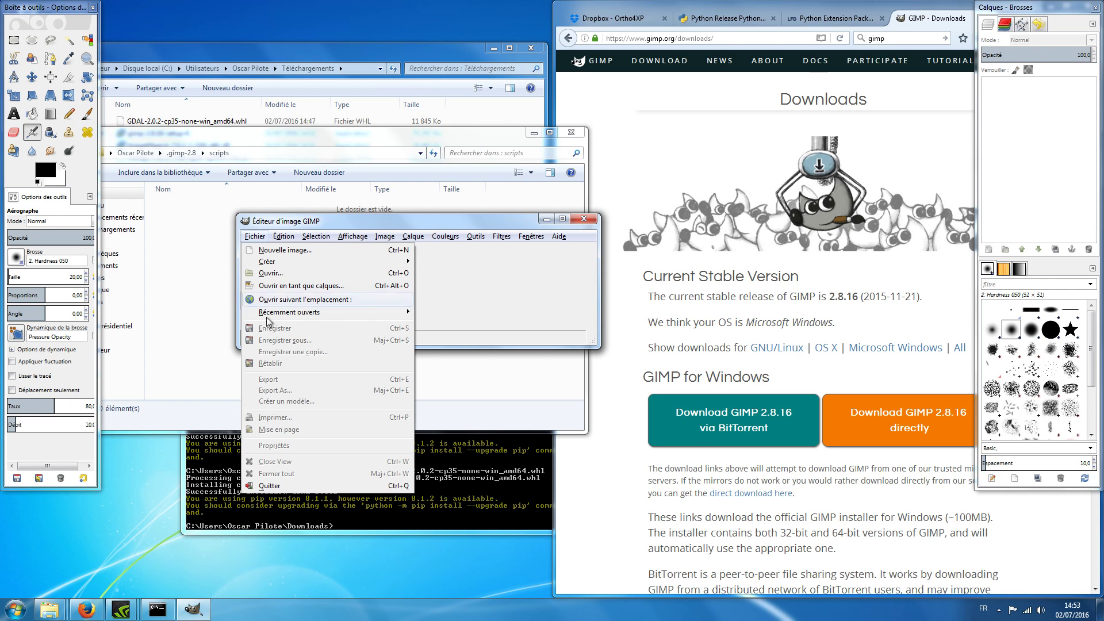
{"action": "left_click", "coordinate": [274, 491]}
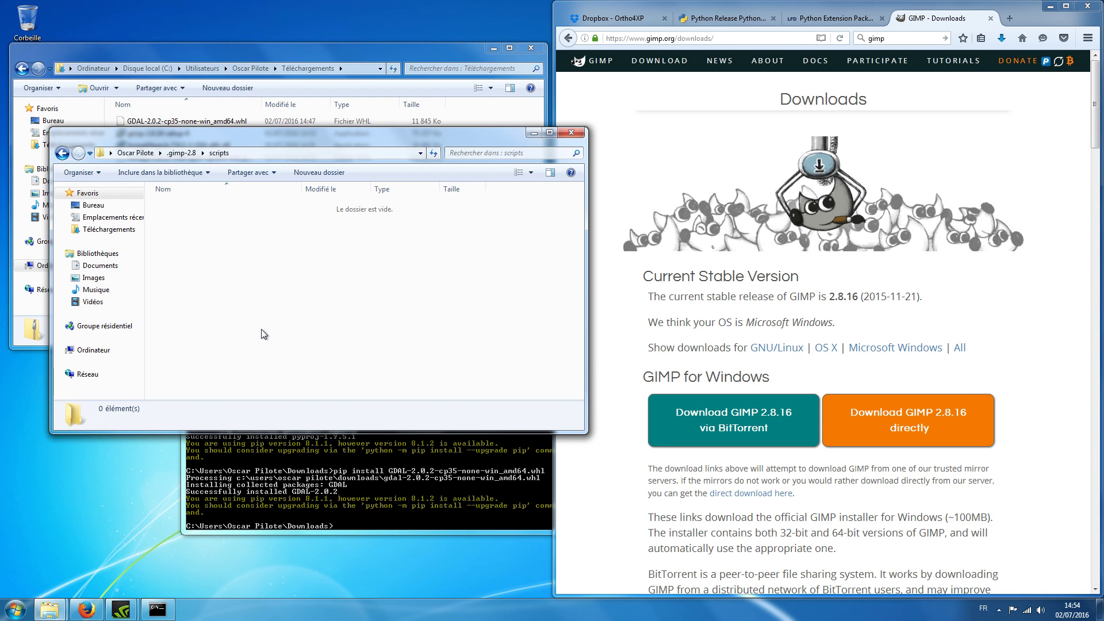
- Browse to Ortho4XP's Utils folder and select the blurX.scm file
{"action": "left_click_drag", "start_coordinate": [261, 140], "coordinate": [659, 165]}
{"action": "left_click", "coordinate": [250, 68]}
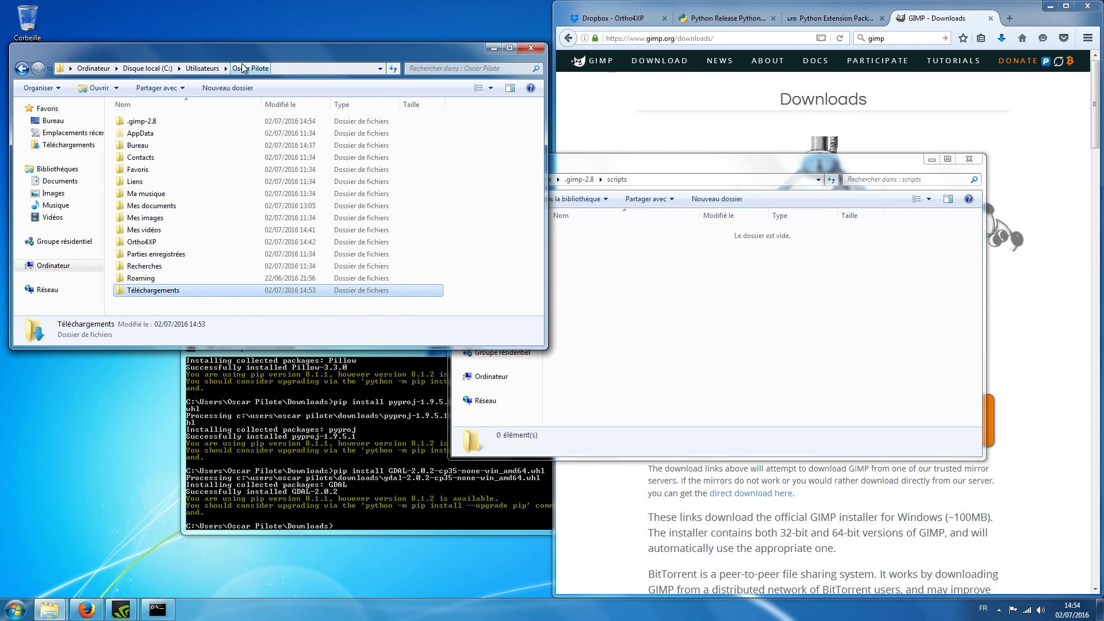
{"action": "double_click", "coordinate": [148, 246]}
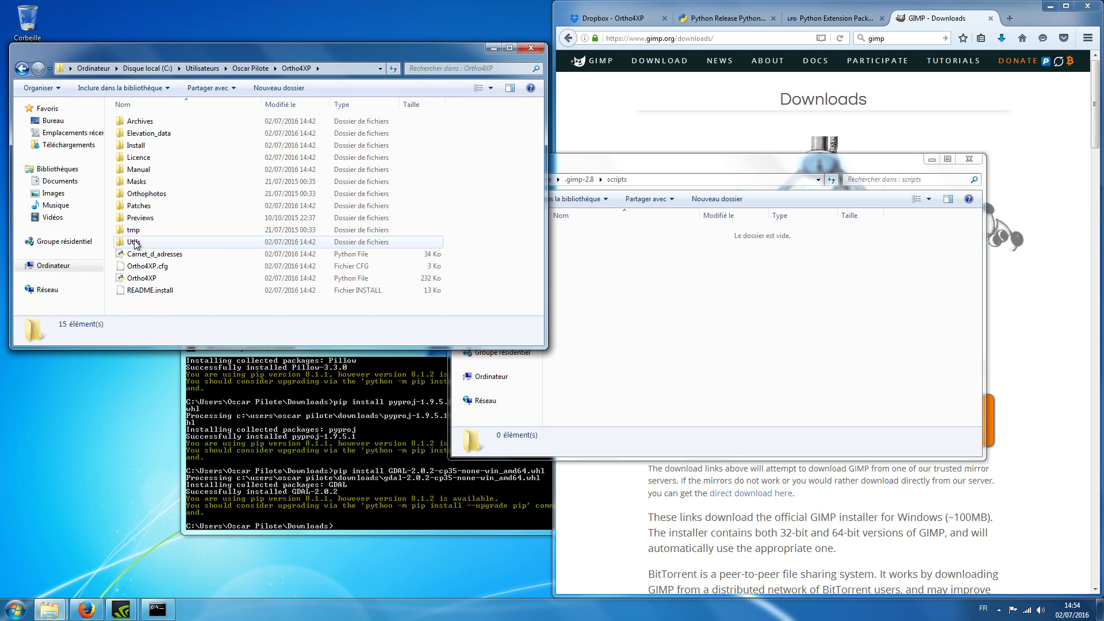
{"action": "double_click", "coordinate": [134, 243]}
{"action": "scroll", "coordinate": [151, 241], "scroll_direction": "down", "scroll_amount": 1}
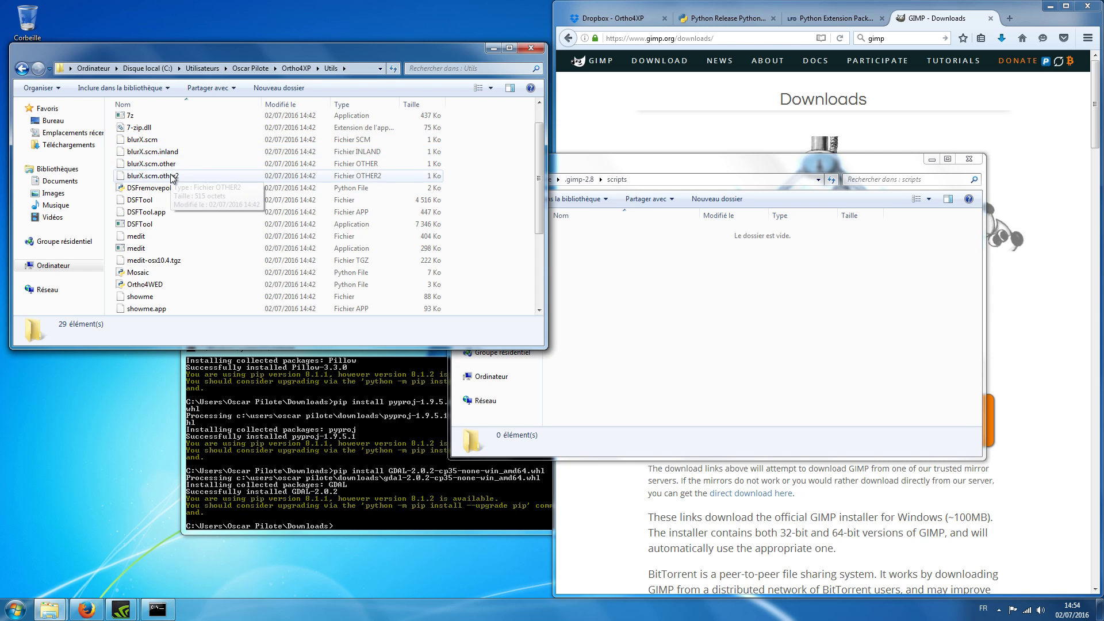
{"action": "left_click", "coordinate": [140, 143]}
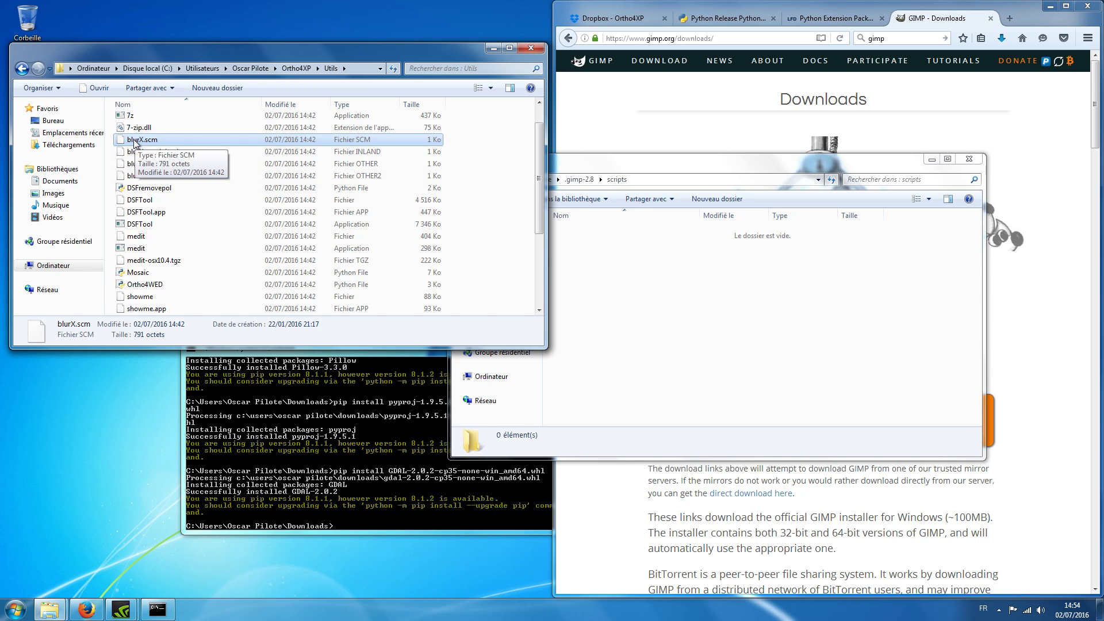
{"action": "left_click_drag", "start_coordinate": [129, 141], "coordinate": [603, 309]}
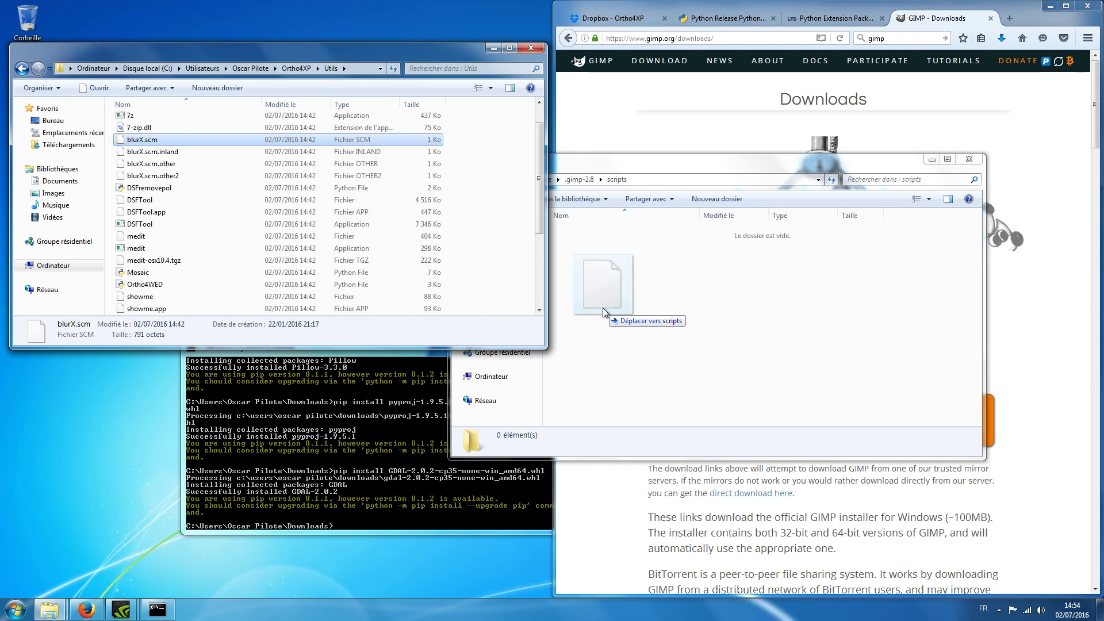
{"action": "left_click_drag", "start_coordinate": [602, 308], "coordinate": [153, 152]}
- Copy blurX.scm and paste it into GIMP's .gimp-2.8 scripts folder
{"action": "right_click", "coordinate": [148, 141]}
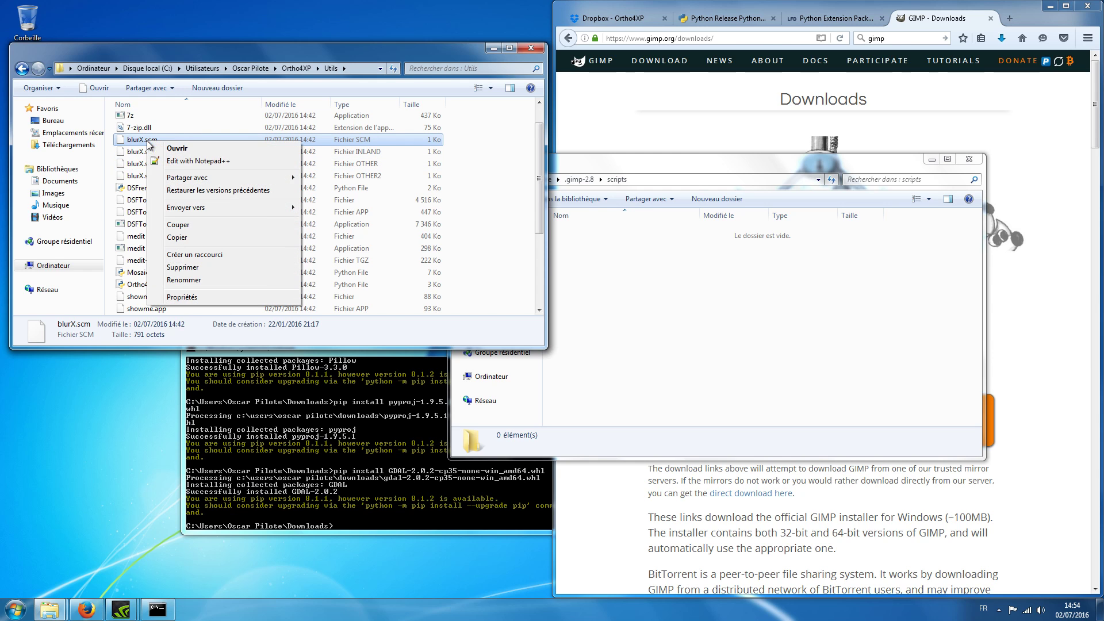
{"action": "left_click", "coordinate": [185, 238]}
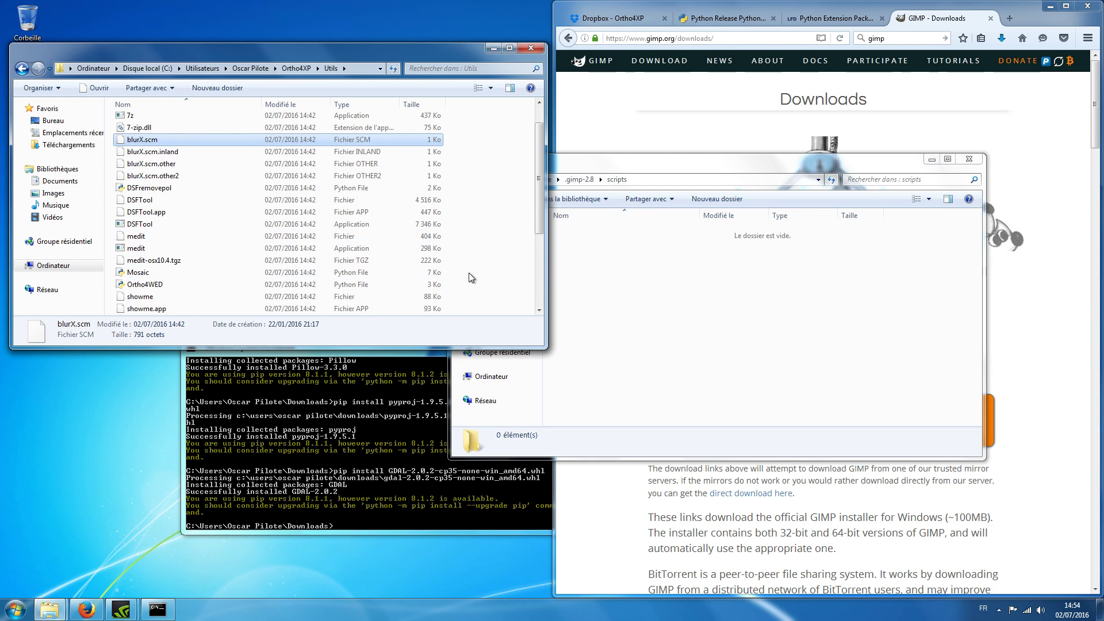
{"action": "left_click", "coordinate": [612, 301]}
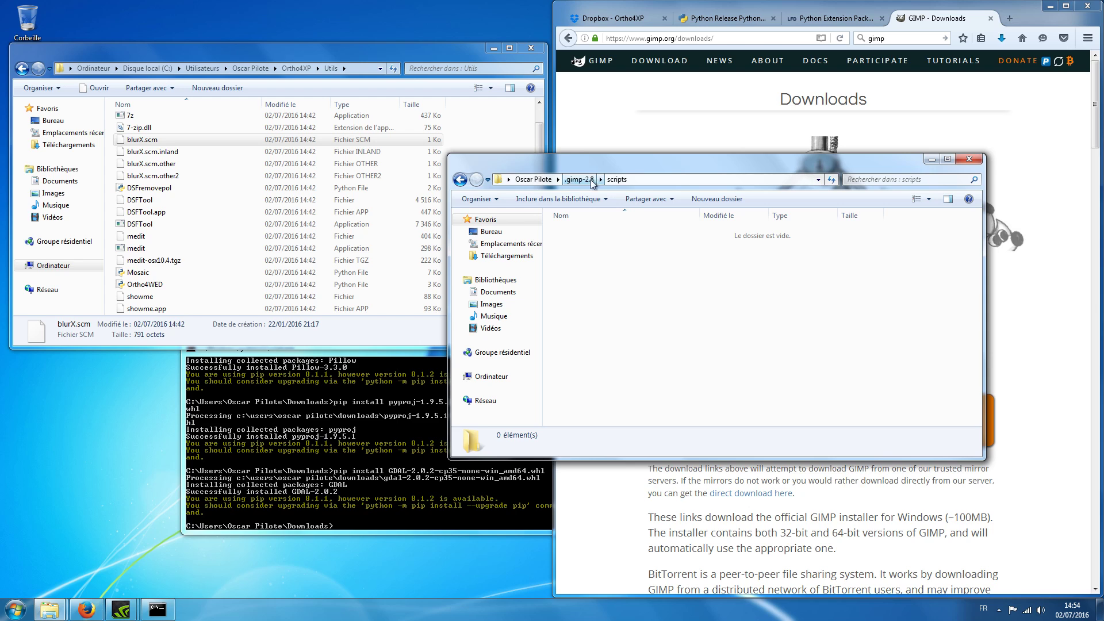
{"action": "right_click", "coordinate": [588, 291]}
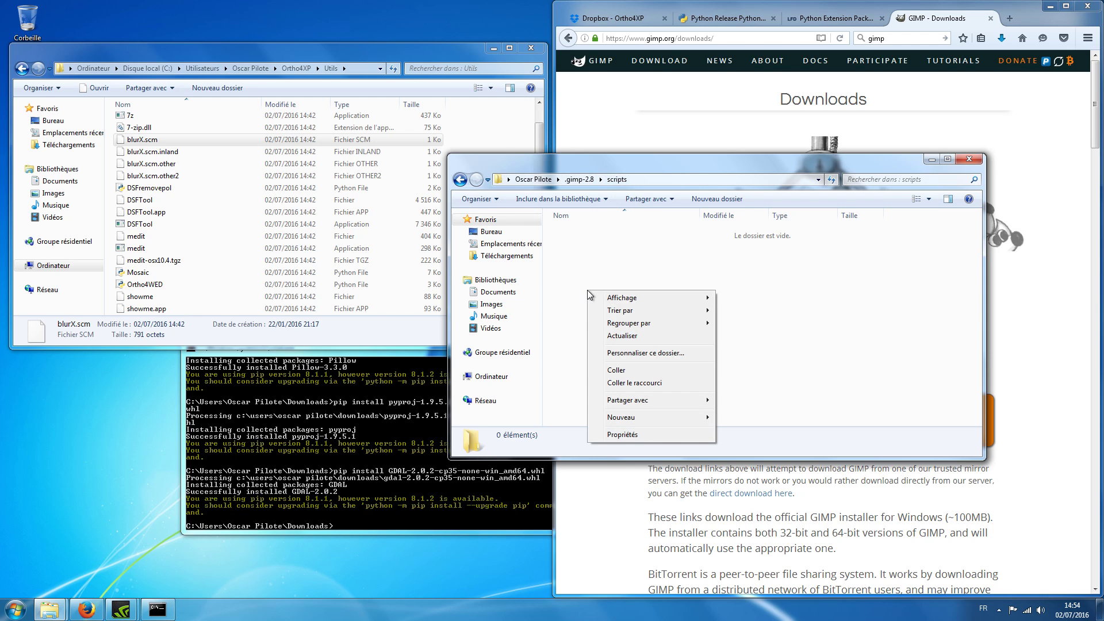
{"action": "left_click", "coordinate": [621, 370]}
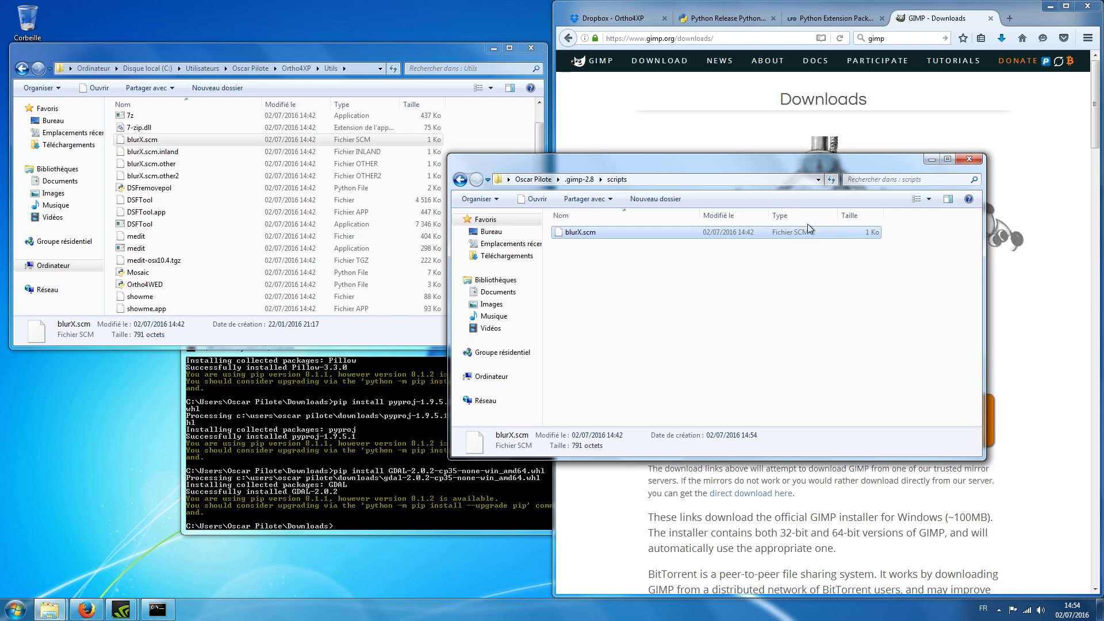
- Pip-install the downloaded numpy-1.11.1+mkl wheel in Command Prompt
{"action": "left_click", "coordinate": [969, 159]}
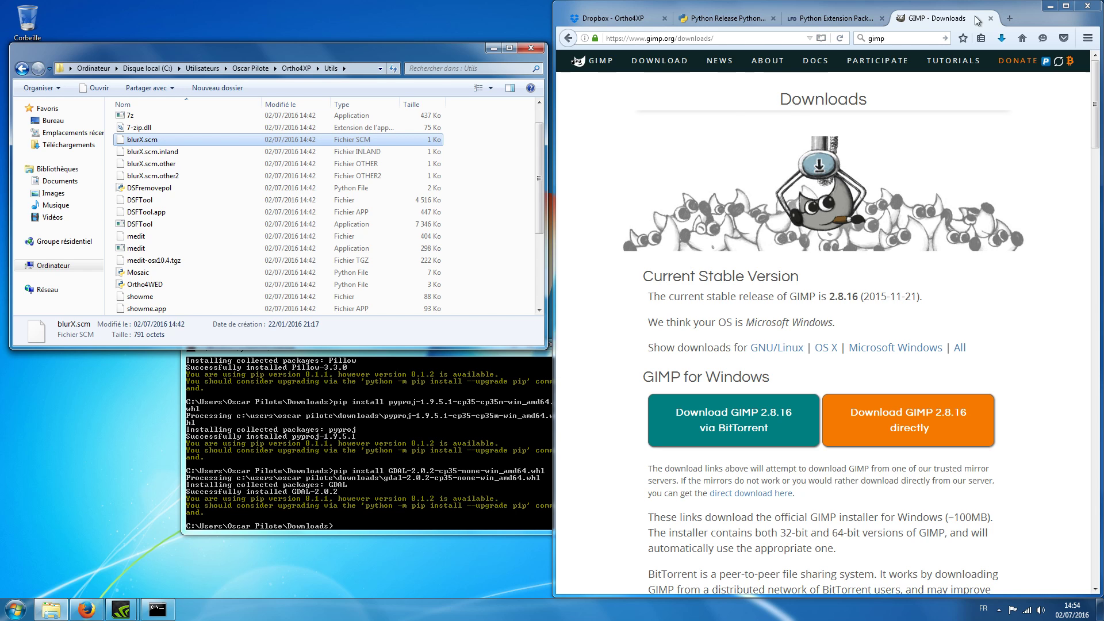
{"action": "left_click", "coordinate": [1002, 38]}
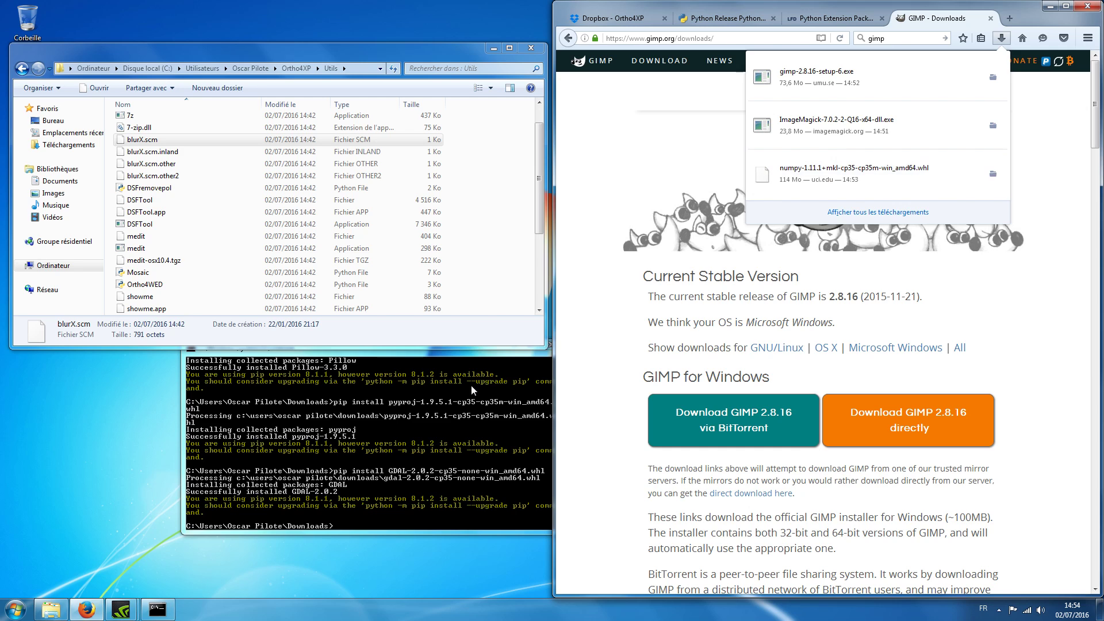
{"action": "left_click", "coordinate": [470, 401]}
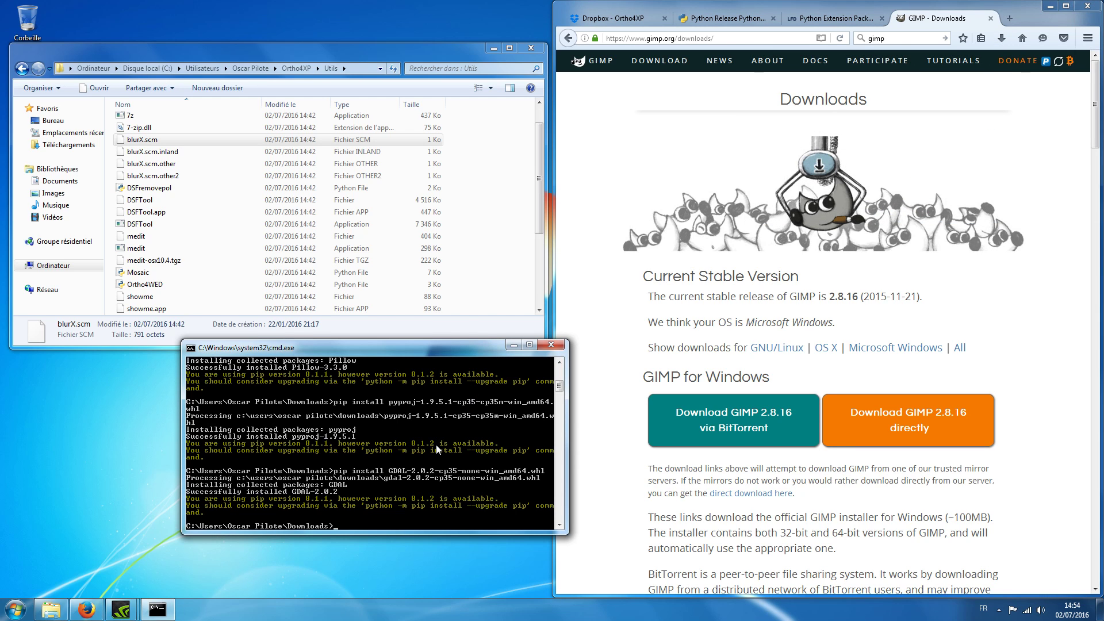
{"action": "type", "text": "p"}
{"action": "key", "text": "Up"}
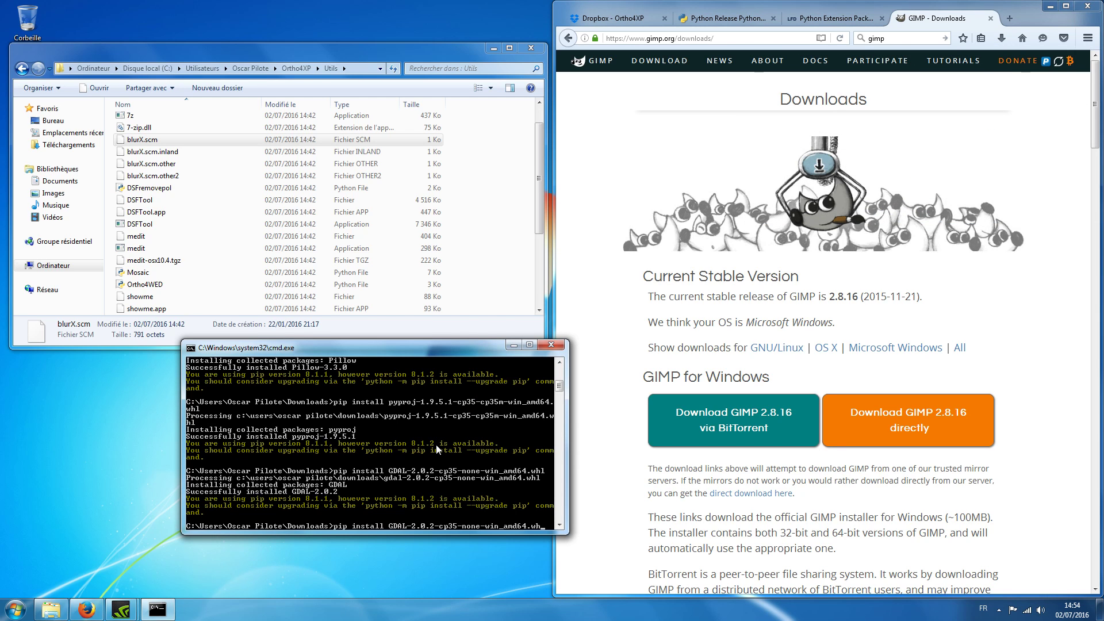
{"action": "key", "text": "BackSpace"}
{"action": "key", "text": "BackSpace"}
{"action": "key", "text": "BackSpace"}
{"action": "key", "text": "BackSpace"}
{"action": "key", "text": "BackSpace"}
{"action": "key", "text": "BackSpace"}
{"action": "key", "text": "BackSpace"}
{"action": "key", "text": "BackSpace"}
{"action": "key", "text": "BackSpace"}
{"action": "key", "text": "BackSpace"}
{"action": "key", "text": "BackSpace"}
{"action": "key", "text": "BackSpace"}
{"action": "key", "text": "BackSpace"}
{"action": "key", "text": "BackSpace"}
{"action": "key", "text": "BackSpace"}
{"action": "key", "text": "BackSpace"}
{"action": "key", "text": "BackSpace"}
{"action": "key", "text": "BackSpace"}
{"action": "key", "text": "BackSpace"}
{"action": "key", "text": "BackSpace"}
{"action": "key", "text": "BackSpace"}
{"action": "key", "text": "BackSpace"}
{"action": "key", "text": "BackSpace"}
{"action": "key", "text": "BackSpace"}
{"action": "key", "text": "BackSpace"}
{"action": "key", "text": "BackSpace"}
{"action": "key", "text": "BackSpace"}
{"action": "key", "text": "BackSpace"}
{"action": "key", "text": "BackSpace"}
{"action": "key", "text": "BackSpace"}
{"action": "key", "text": "BackSpace"}
{"action": "key", "text": "BackSpace"}
{"action": "key", "text": "BackSpace"}
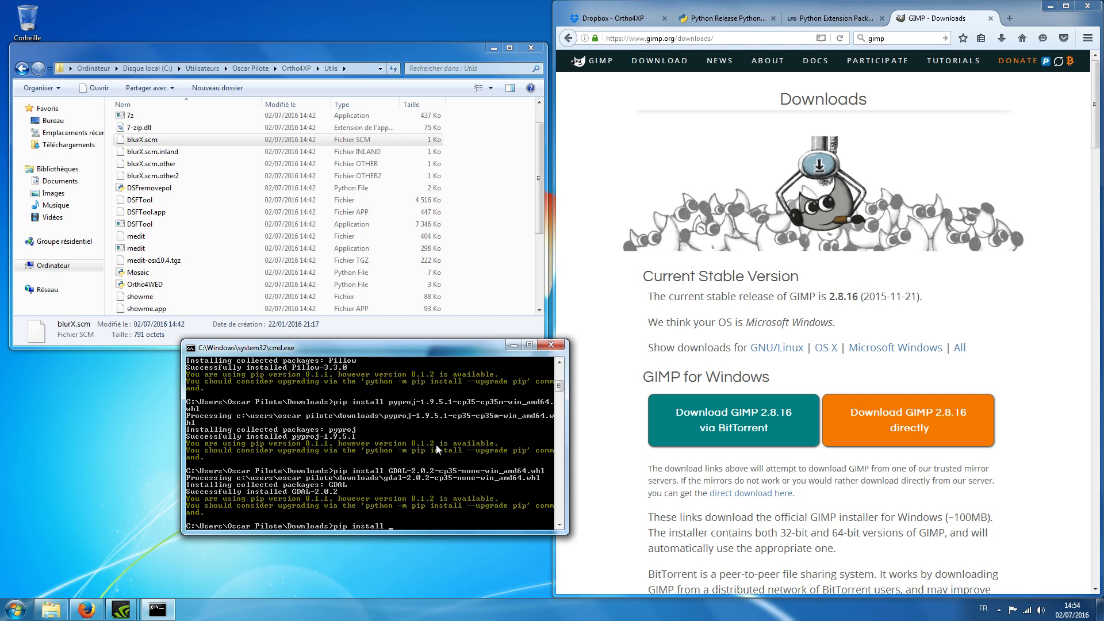
{"action": "type", "text": "num"}
{"action": "key", "text": "Tab"}
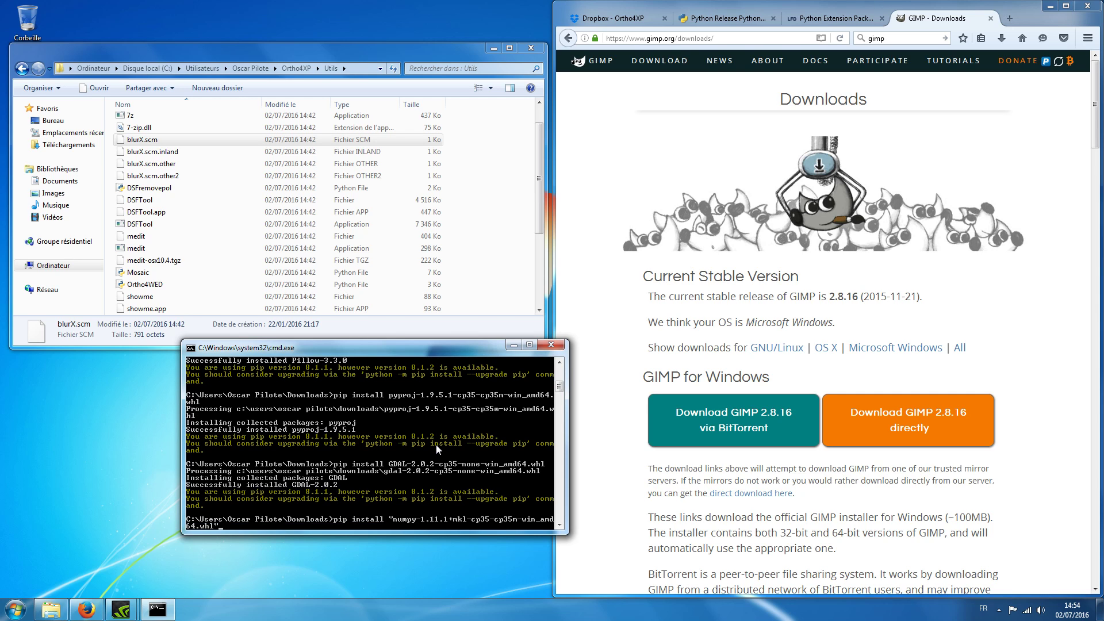
{"action": "key", "text": "Return"}
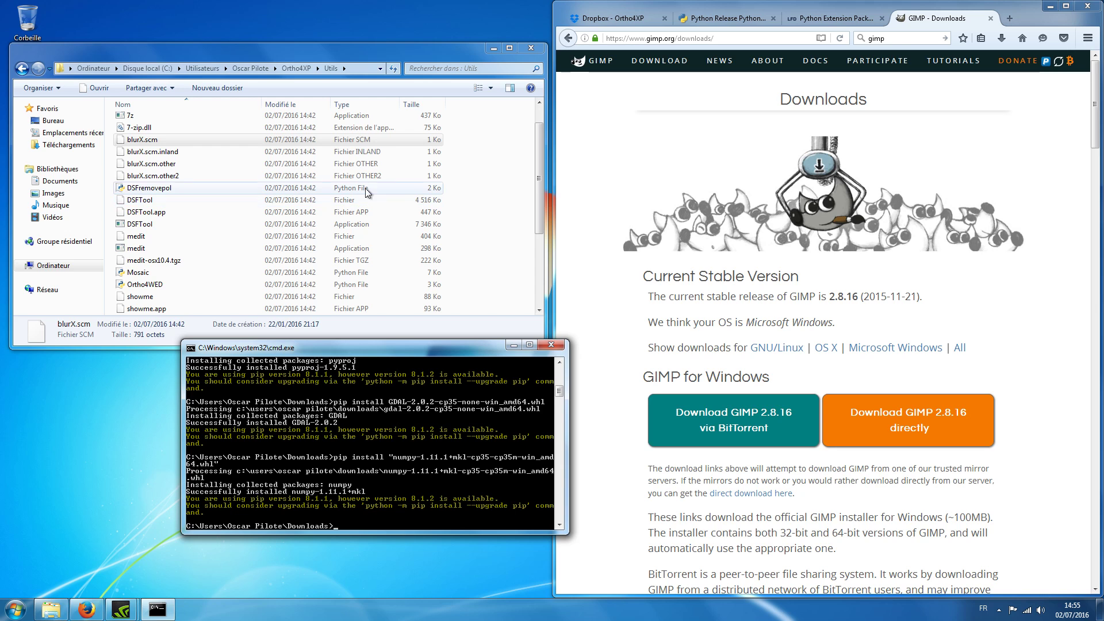
{"action": "left_click", "coordinate": [296, 68]}
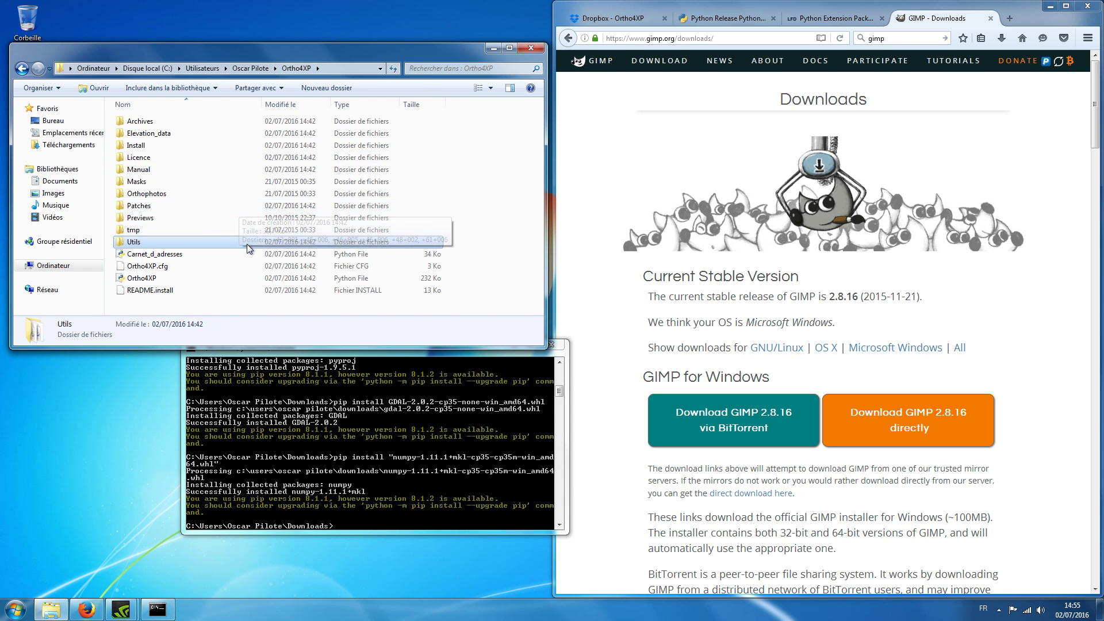
- Launch Ortho4XP.py from the Ortho4XP folder
{"action": "double_click", "coordinate": [149, 279]}
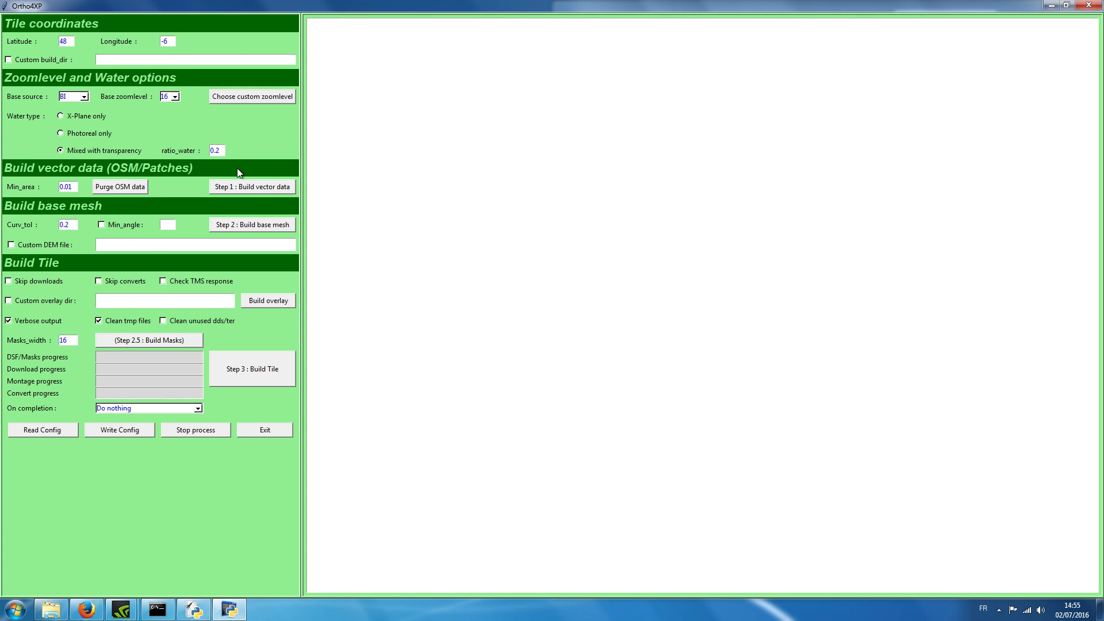
- Outline a ZL18 custom zoom zone around the small island on the tile preview
{"action": "left_click", "coordinate": [251, 95]}
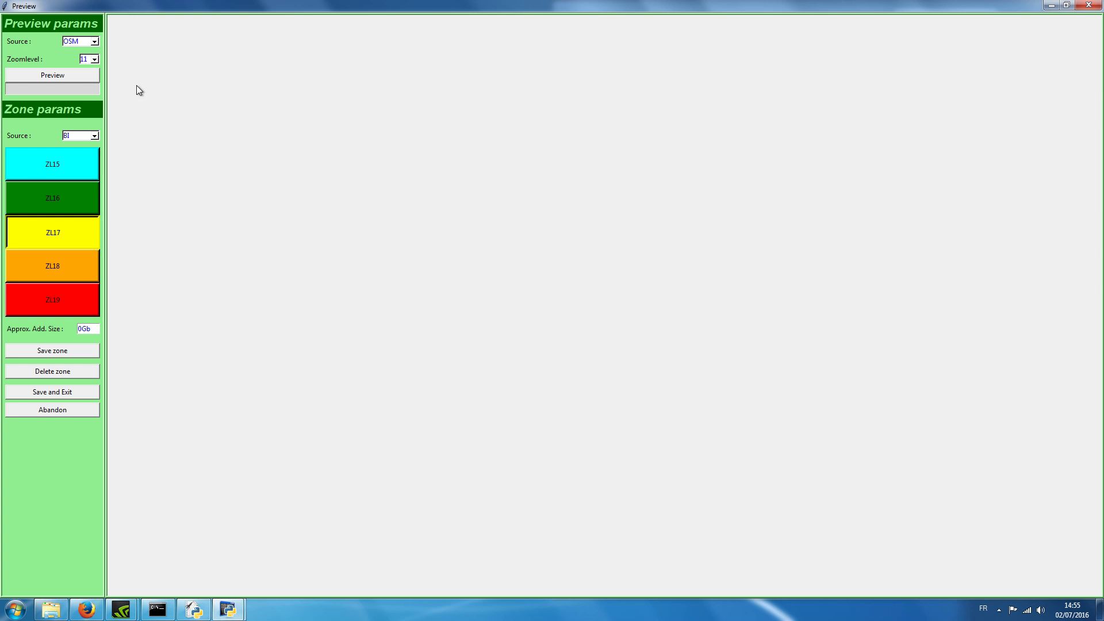
{"action": "left_click", "coordinate": [70, 75]}
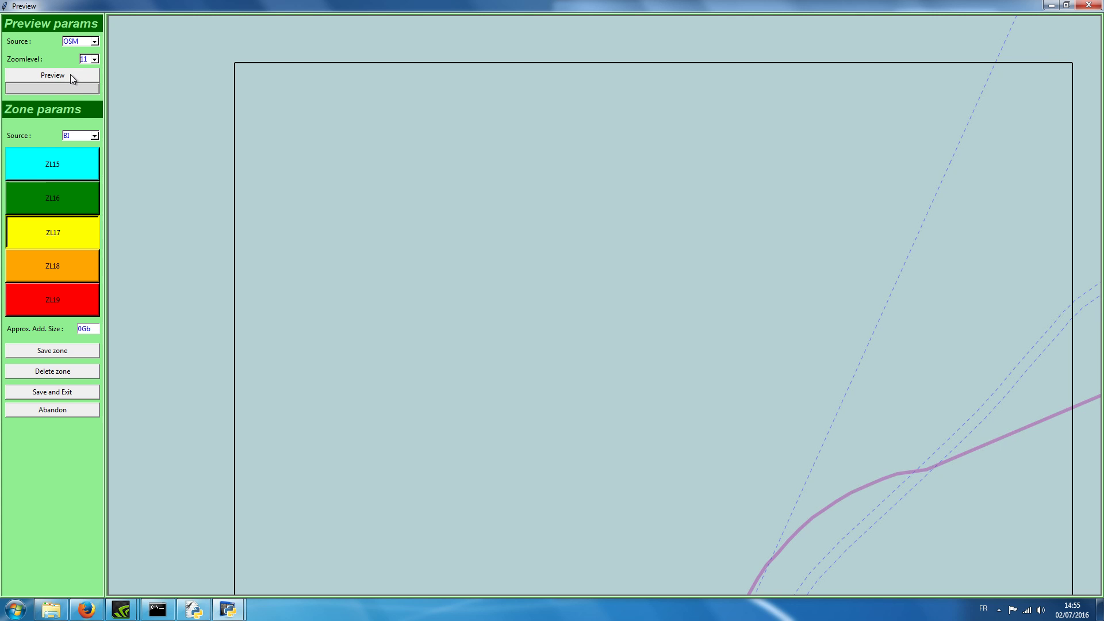
{"action": "left_click_drag", "start_coordinate": [676, 398], "coordinate": [524, 56]}
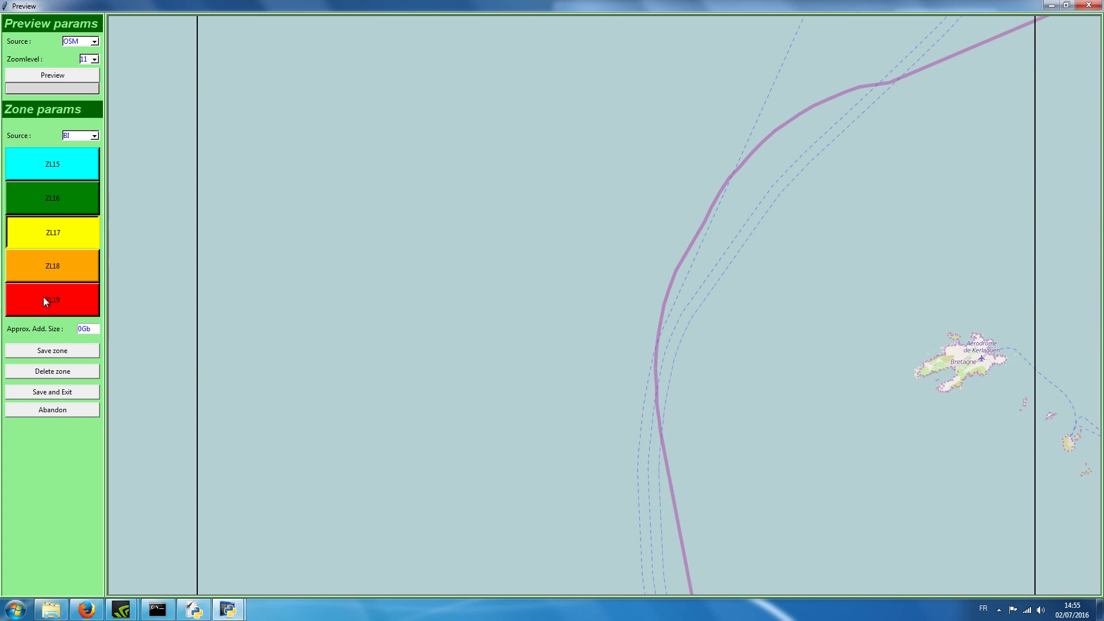
{"action": "left_click", "coordinate": [31, 268]}
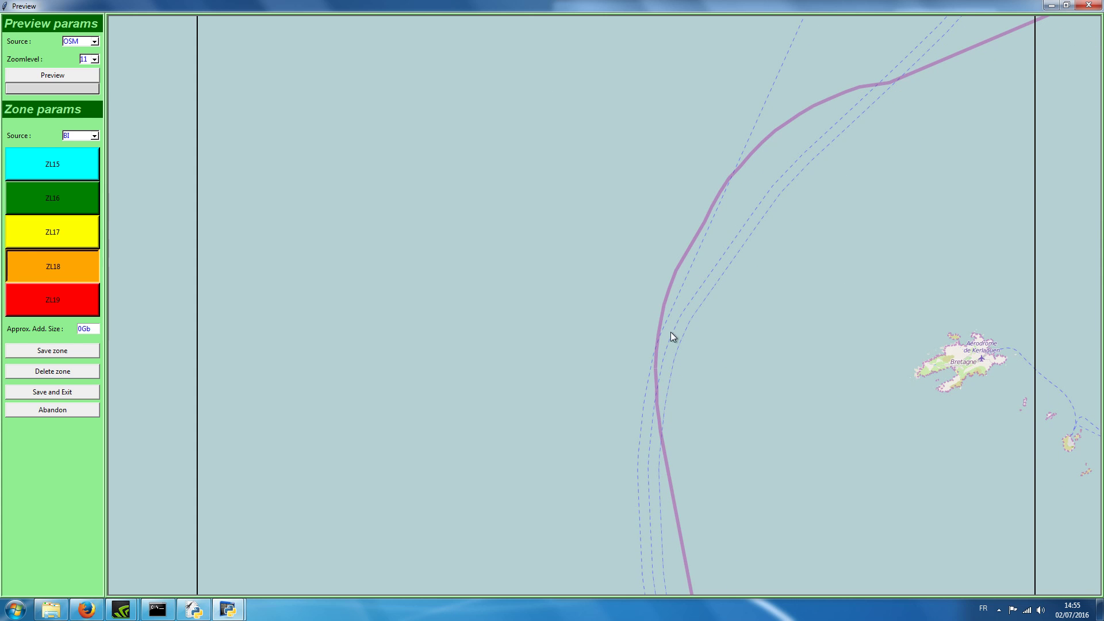
{"action": "left_click", "coordinate": [958, 310]}
{"action": "left_click", "coordinate": [878, 387]}
{"action": "left_click", "coordinate": [955, 416]}
{"action": "left_click", "coordinate": [1023, 381]}
{"action": "left_click", "coordinate": [1014, 312]}
- Save the zone, build vector data and base mesh for +48-006, then start the masks
{"action": "left_click", "coordinate": [64, 392]}
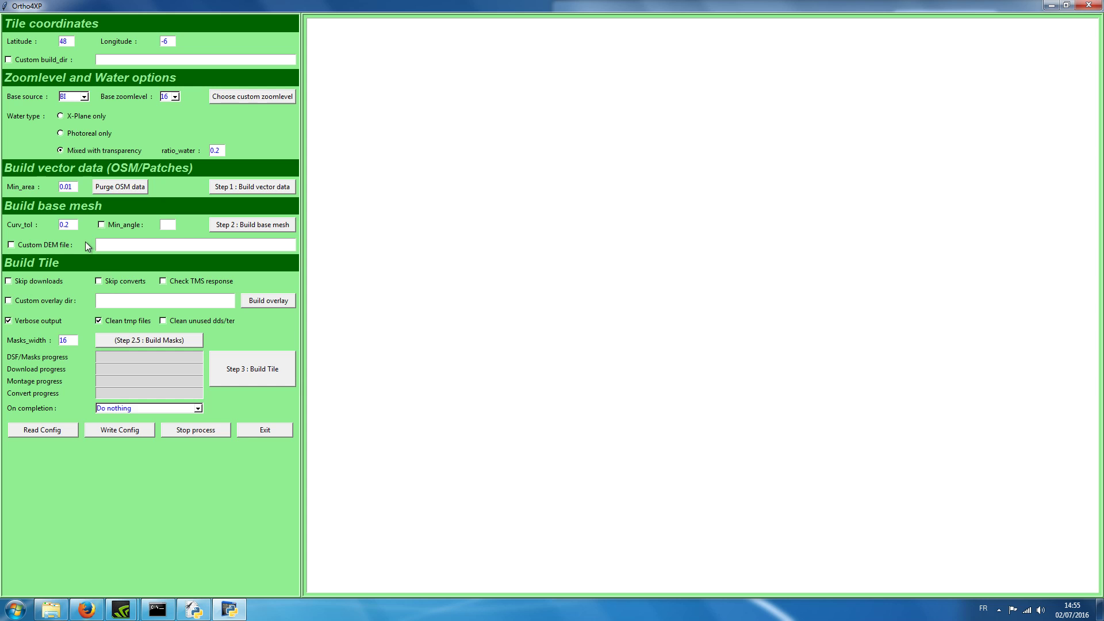
{"action": "left_click", "coordinate": [240, 191]}
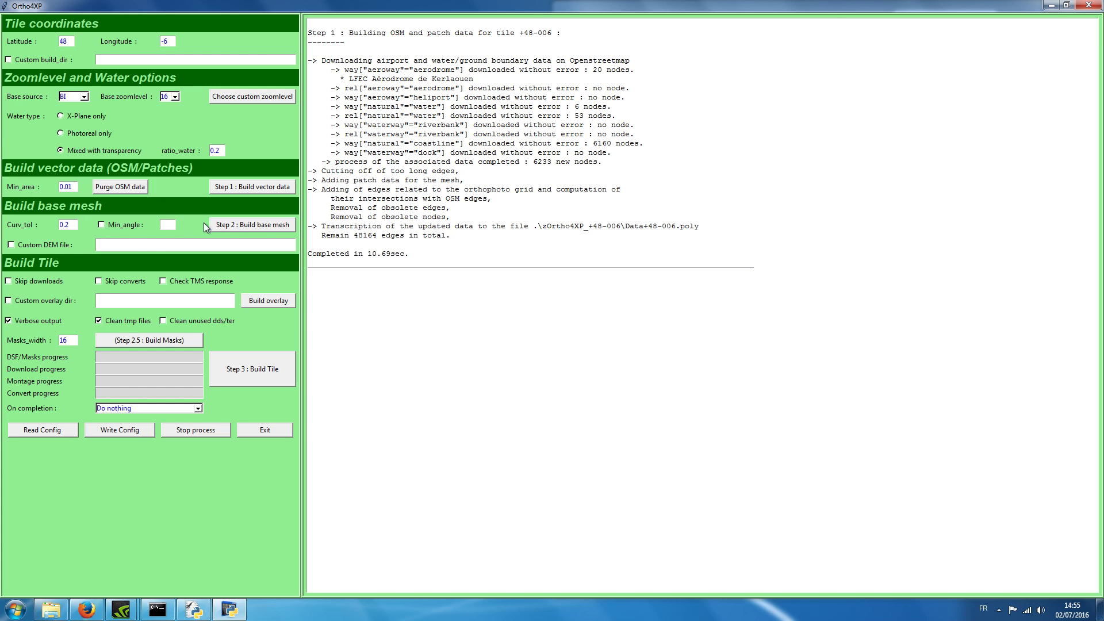
{"action": "left_click", "coordinate": [236, 225]}
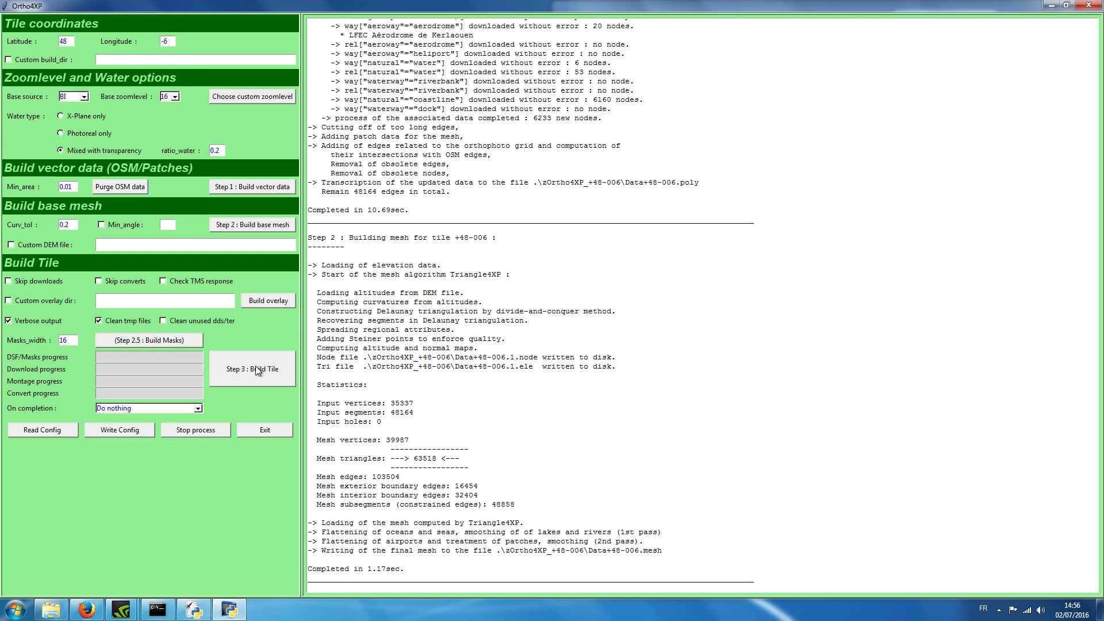
{"action": "left_click", "coordinate": [175, 339]}
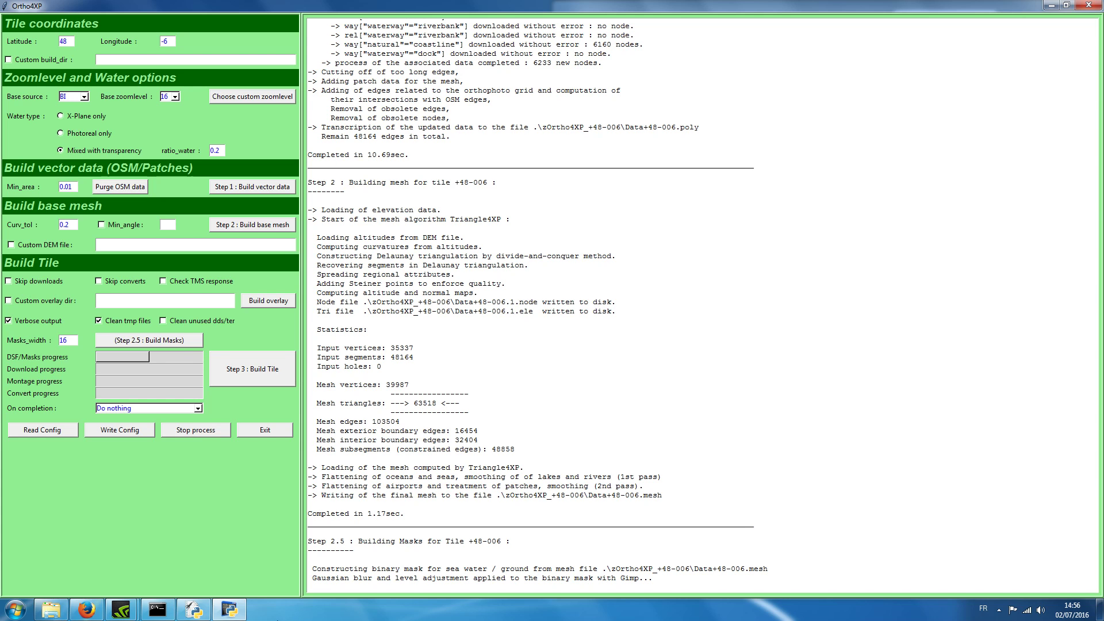
- Watch the GIMP blur batch console until it reports successful execution, then return to Ortho4XP
{"action": "left_click", "coordinate": [232, 610]}
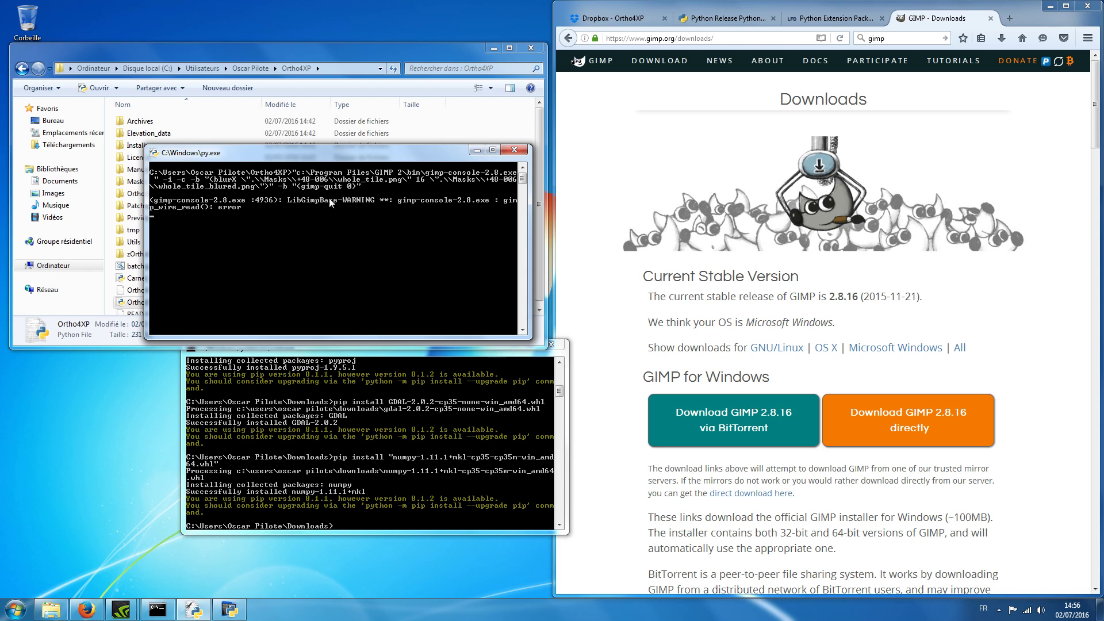
{"action": "left_click_drag", "start_coordinate": [282, 150], "coordinate": [347, 180]}
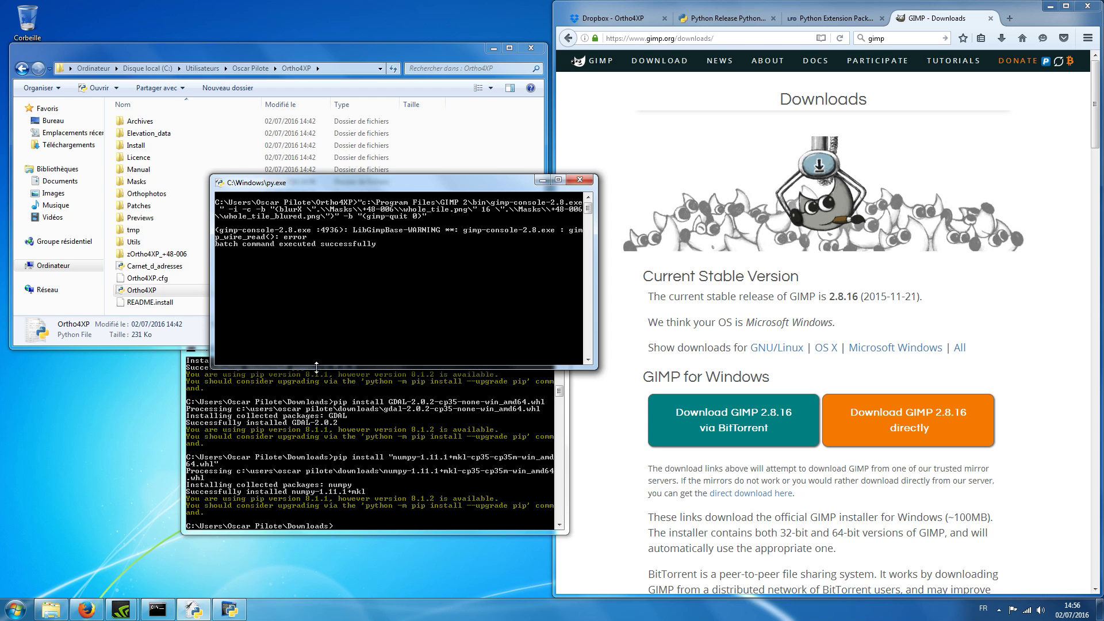
{"action": "left_click", "coordinate": [223, 615]}
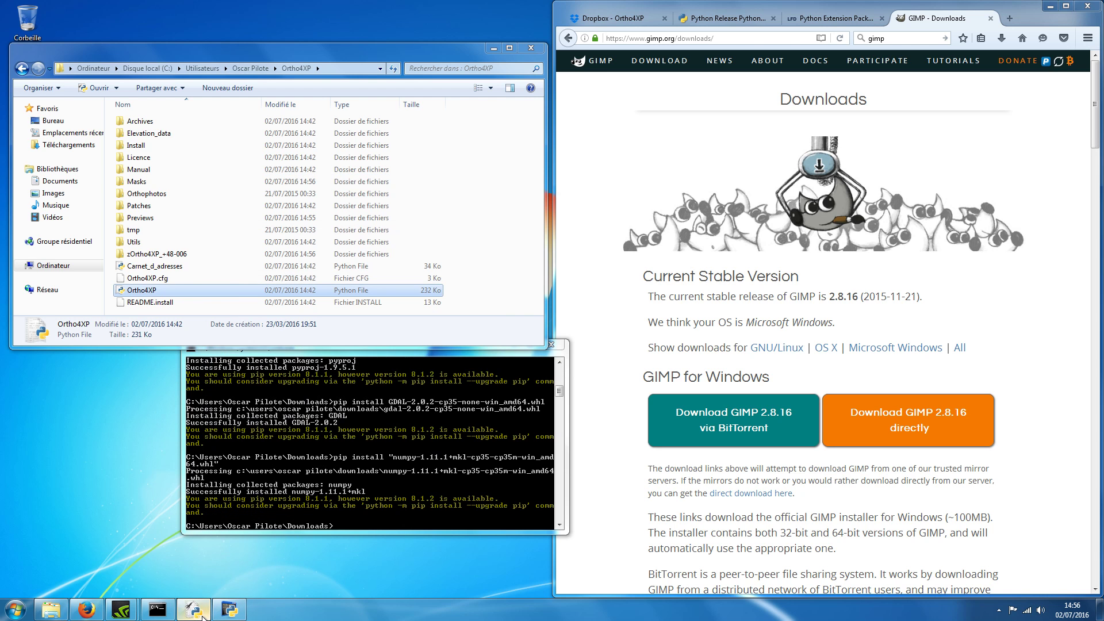
{"action": "left_click", "coordinate": [203, 616]}
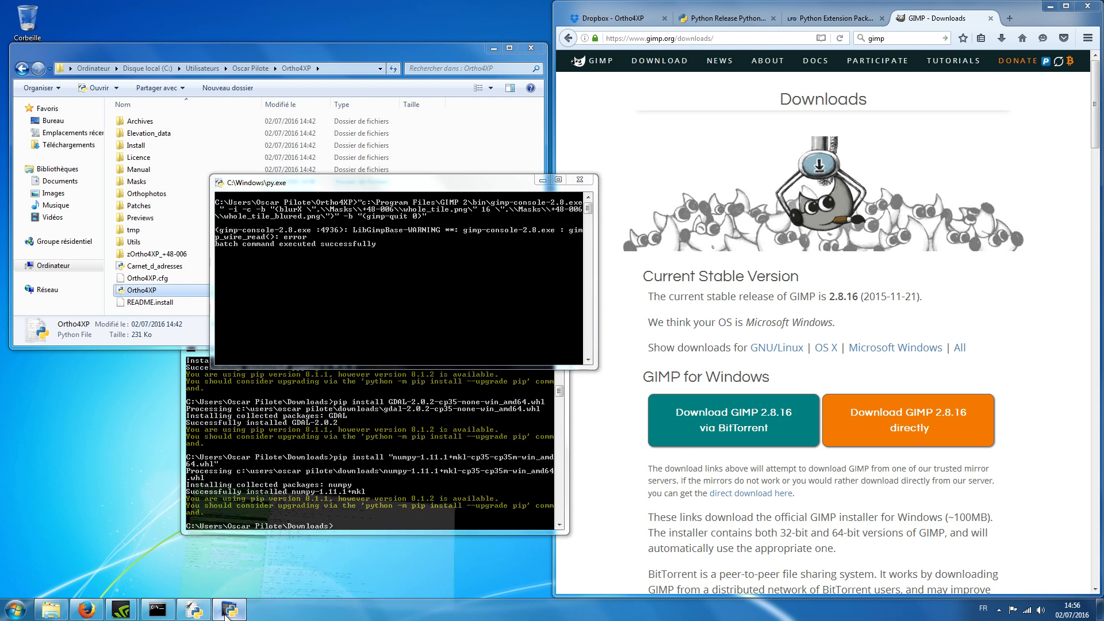
{"action": "left_click", "coordinate": [228, 611]}
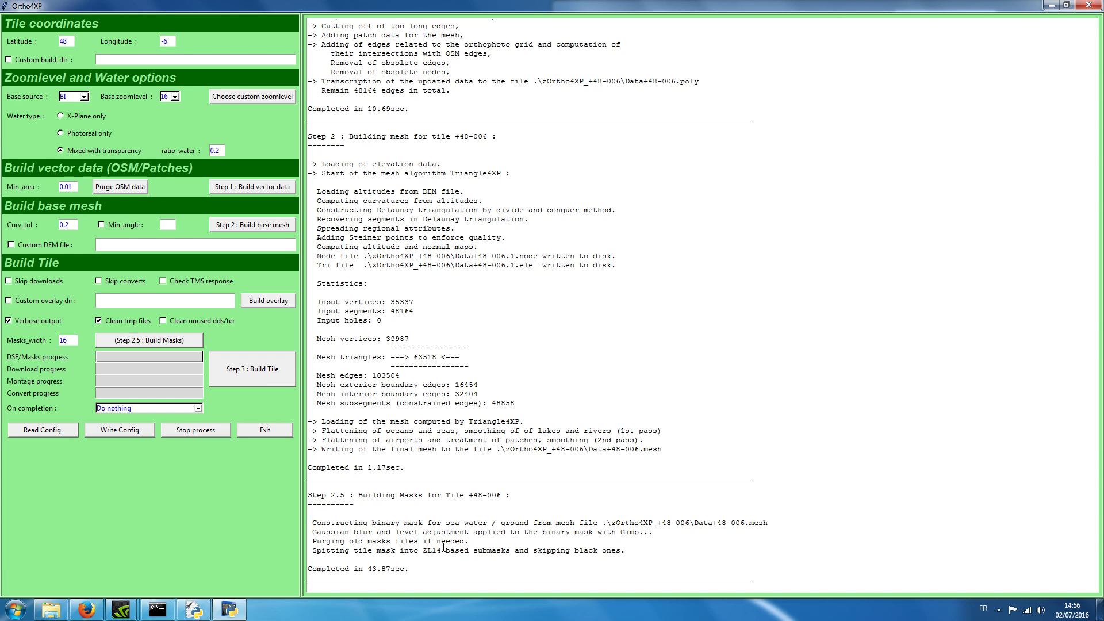
- Start Step 3 to build tile +48-006 with orthophoto textures
{"action": "left_click", "coordinate": [260, 369]}
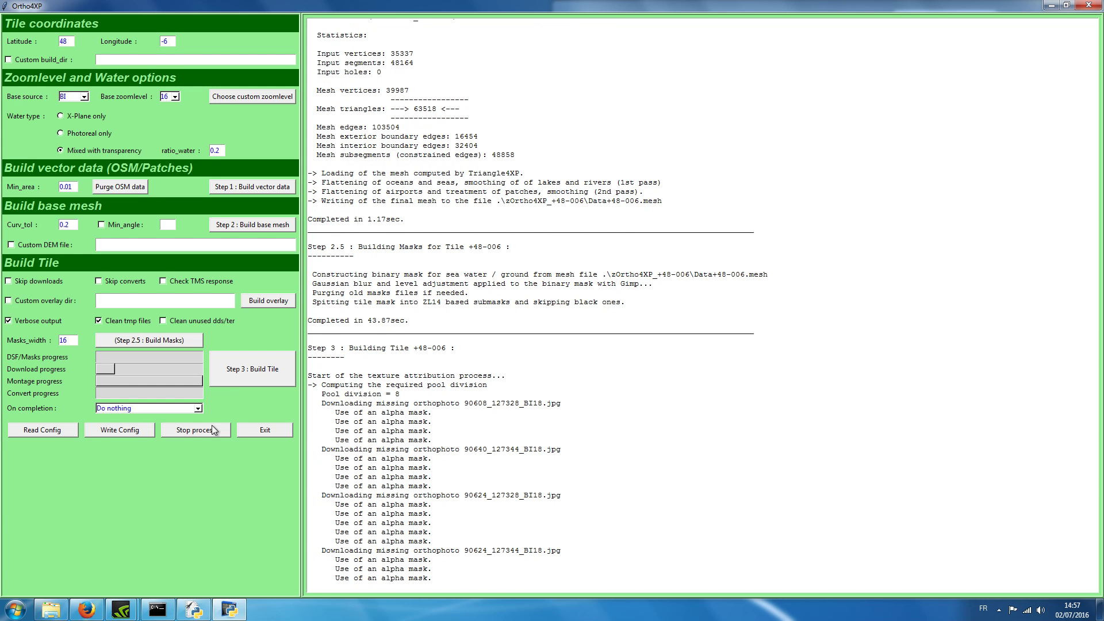
{"action": "mouse_move", "coordinate": [49, 614]}
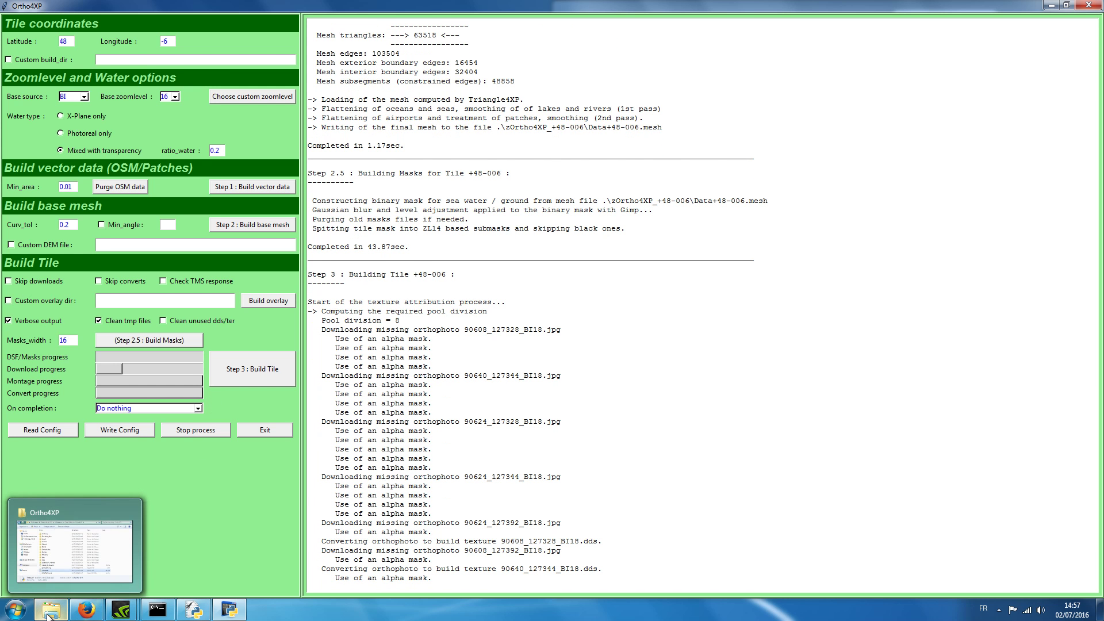
- Open the zOrtho4XP_+48-006 build folder and check its textures subfolder
{"action": "left_click", "coordinate": [49, 614]}
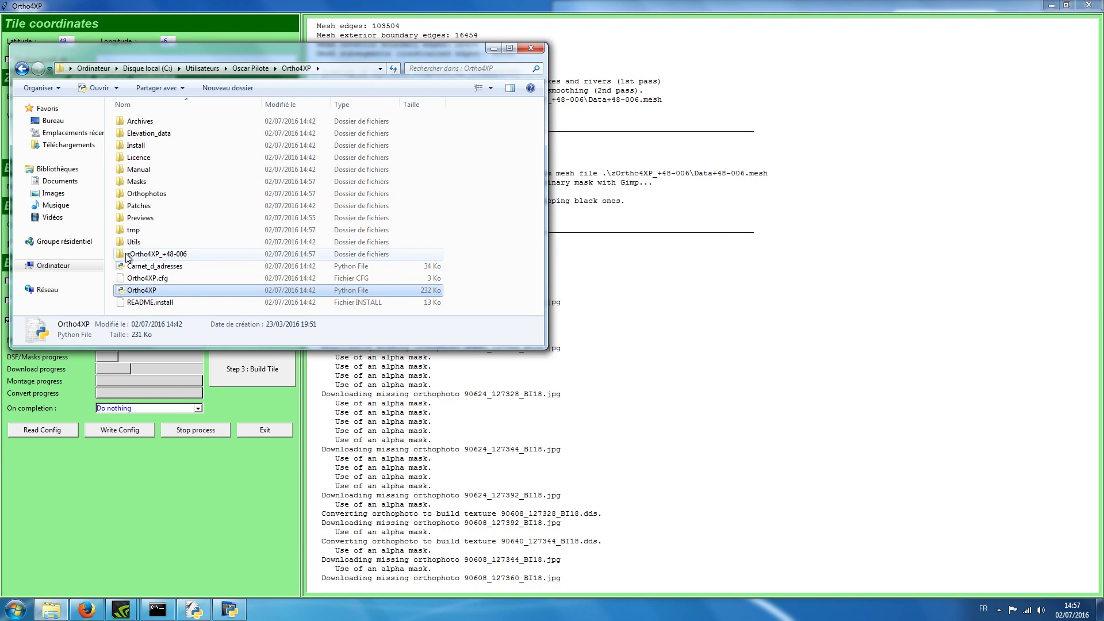
{"action": "double_click", "coordinate": [159, 255]}
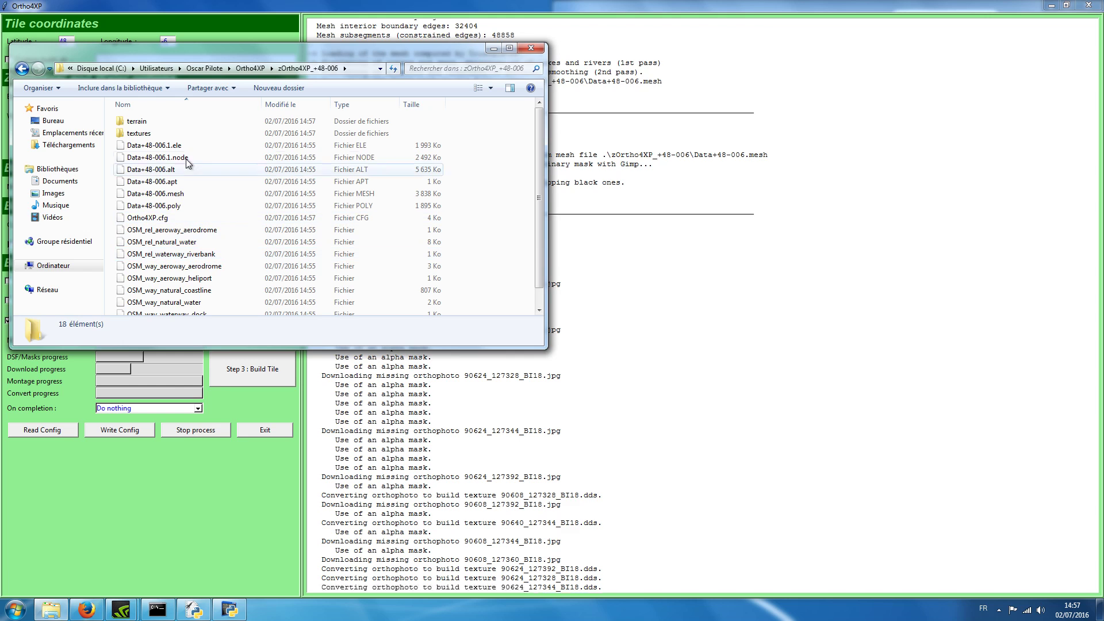
{"action": "double_click", "coordinate": [140, 133]}
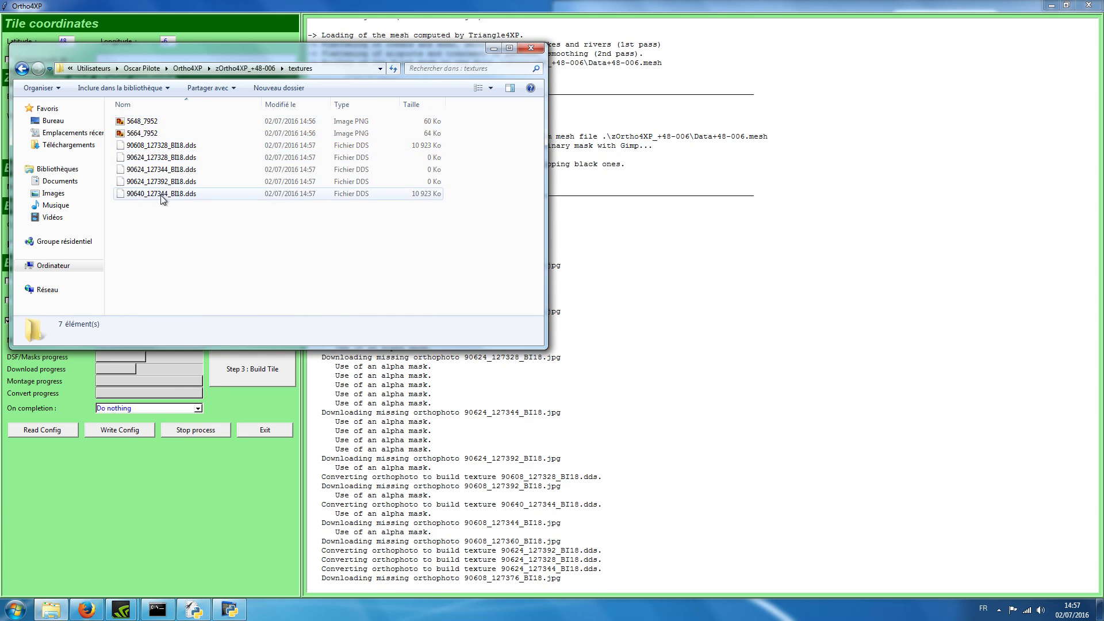
{"action": "left_click", "coordinate": [22, 68]}
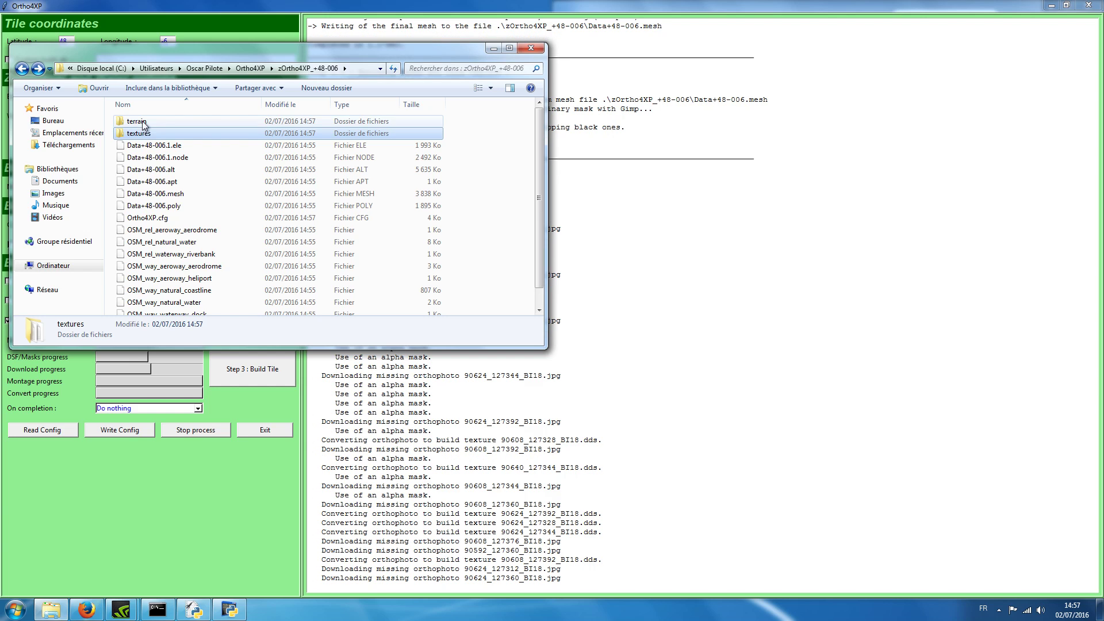
{"action": "mouse_move", "coordinate": [153, 117]}
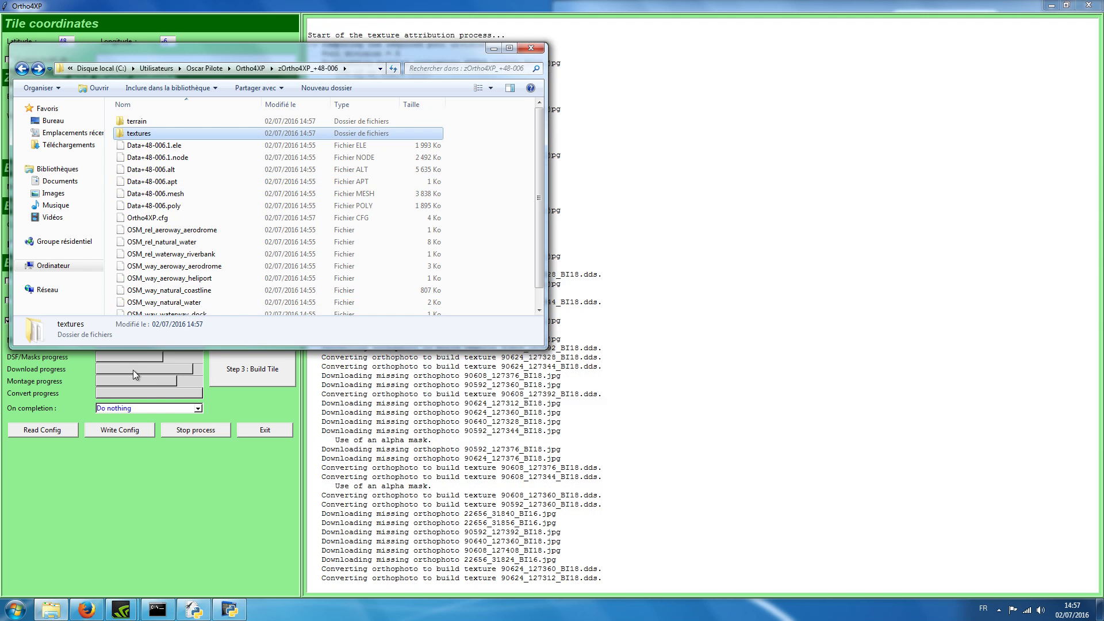
{"action": "left_click_drag", "start_coordinate": [219, 54], "coordinate": [539, 70]}
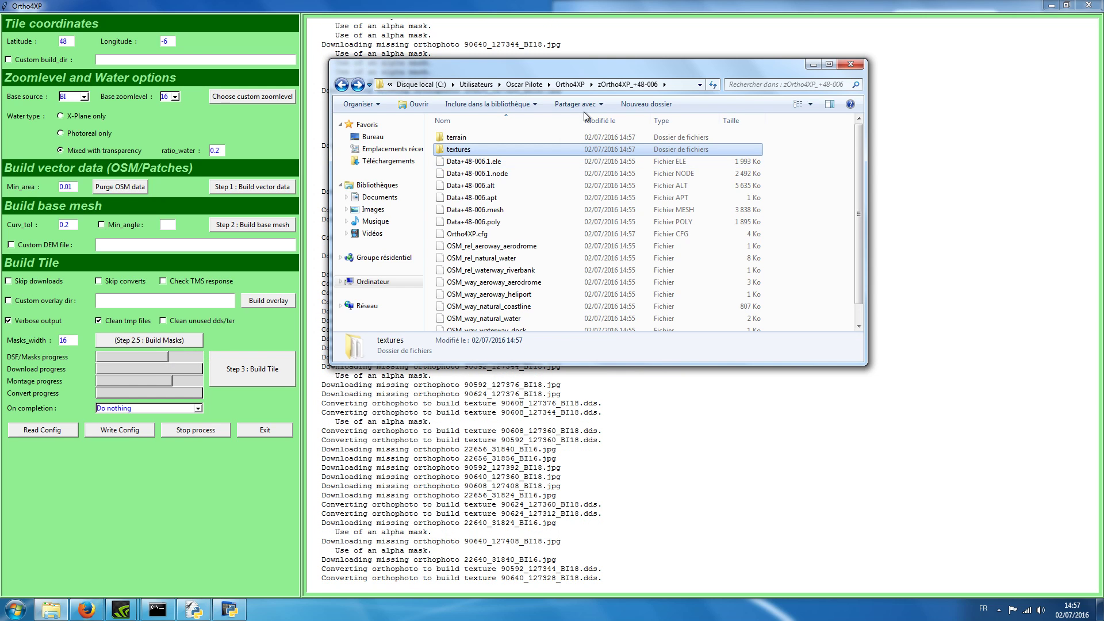
- Inspect the BI_18 and BI_16 orthophoto subfolders under Orthophotos\+48-006
{"action": "left_click", "coordinate": [570, 84]}
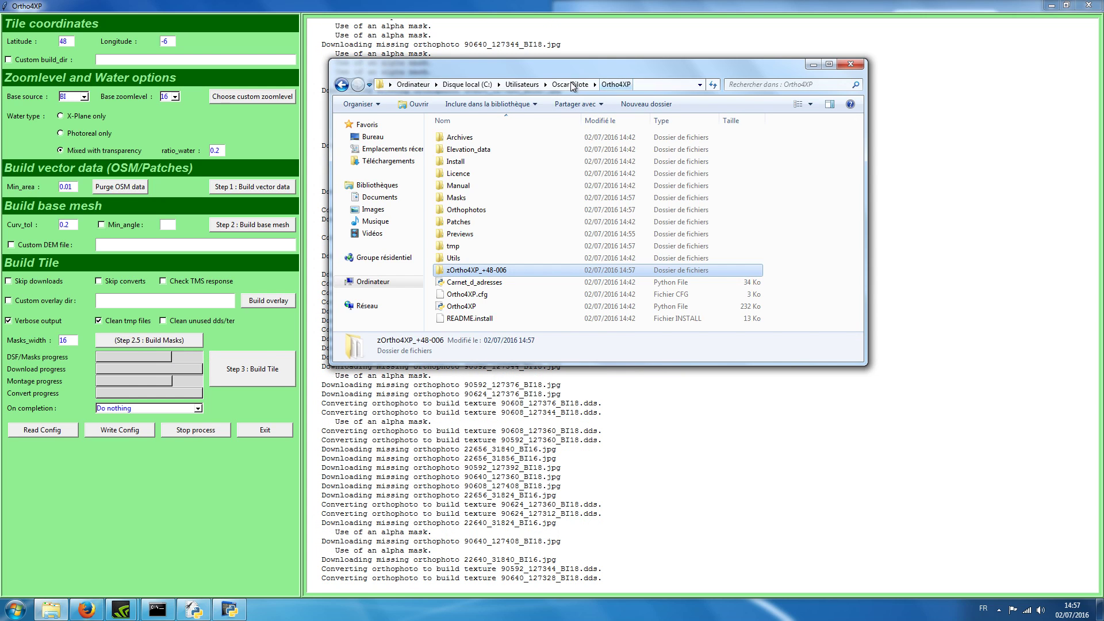
{"action": "double_click", "coordinate": [464, 210]}
{"action": "double_click", "coordinate": [452, 138]}
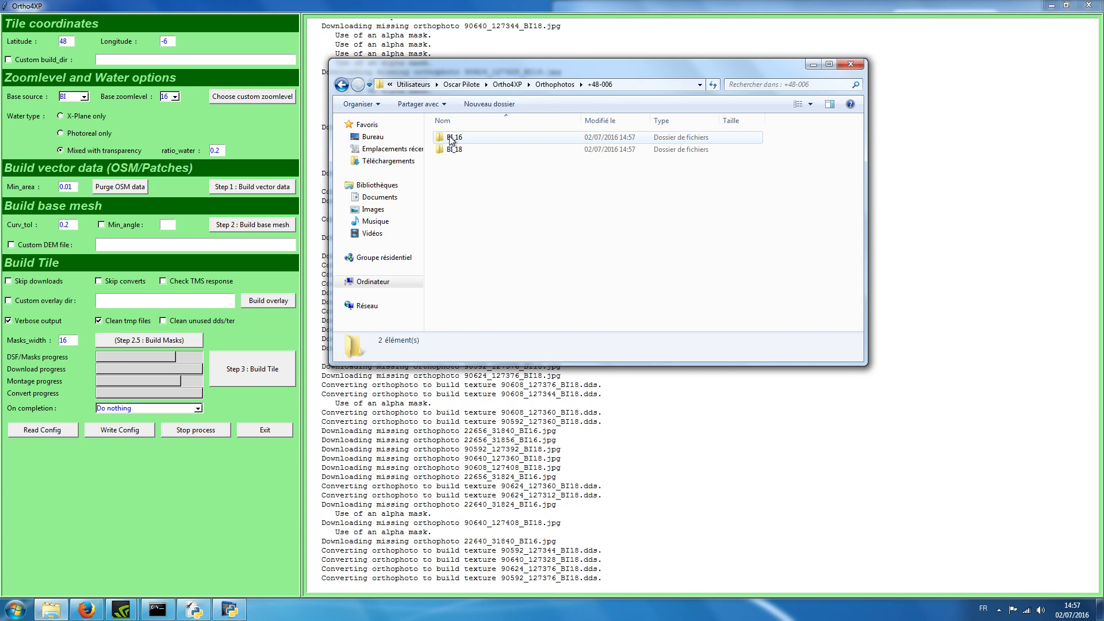
{"action": "double_click", "coordinate": [452, 149]}
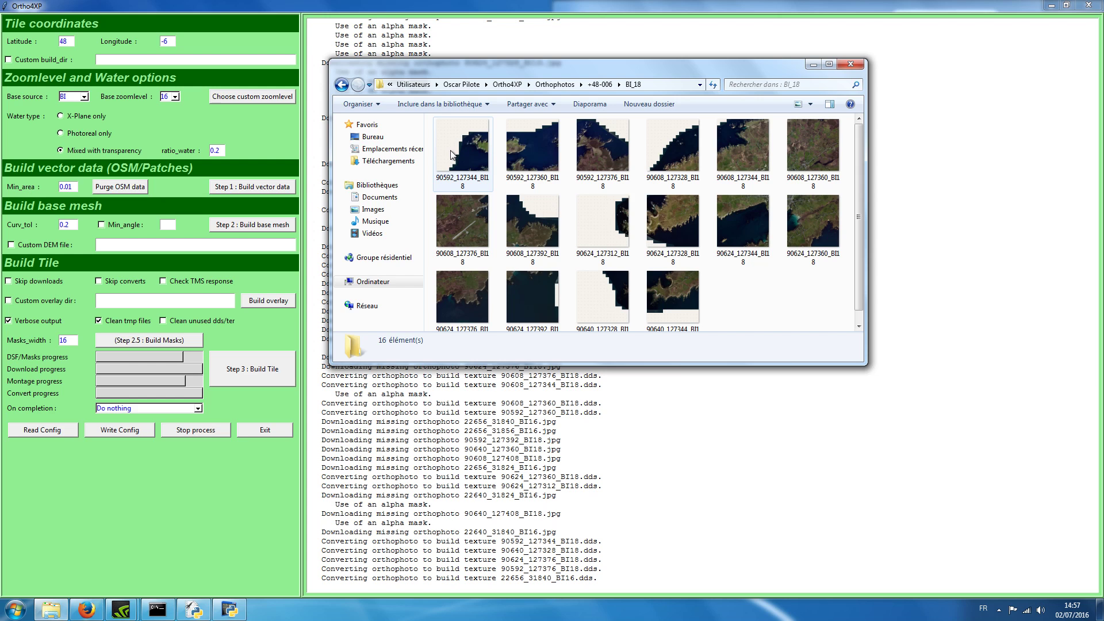
{"action": "left_click", "coordinate": [340, 85]}
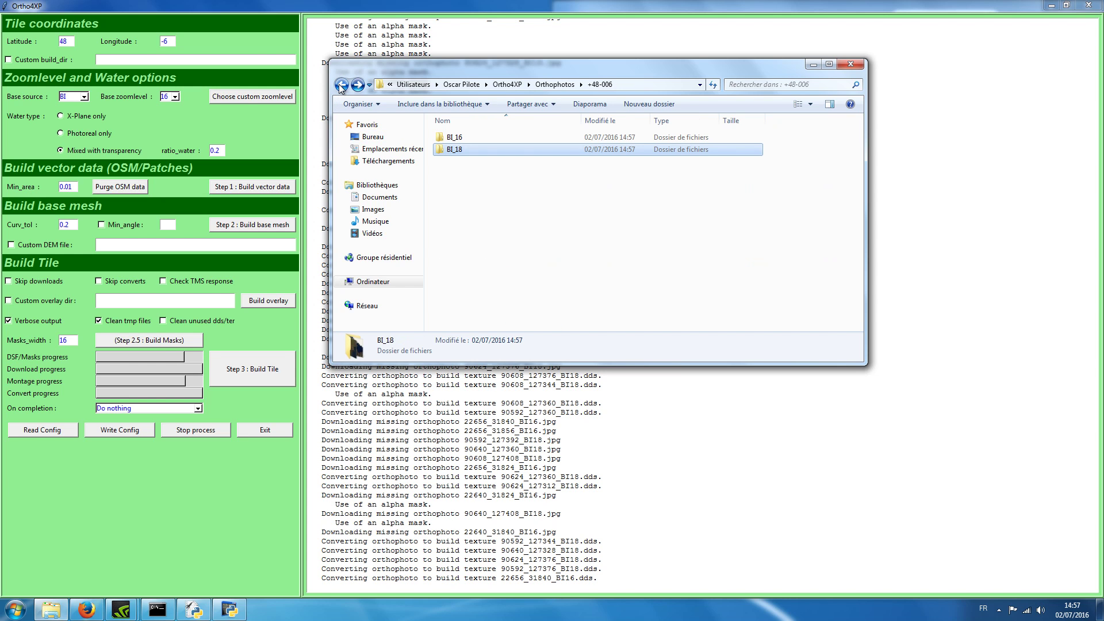
{"action": "double_click", "coordinate": [451, 137]}
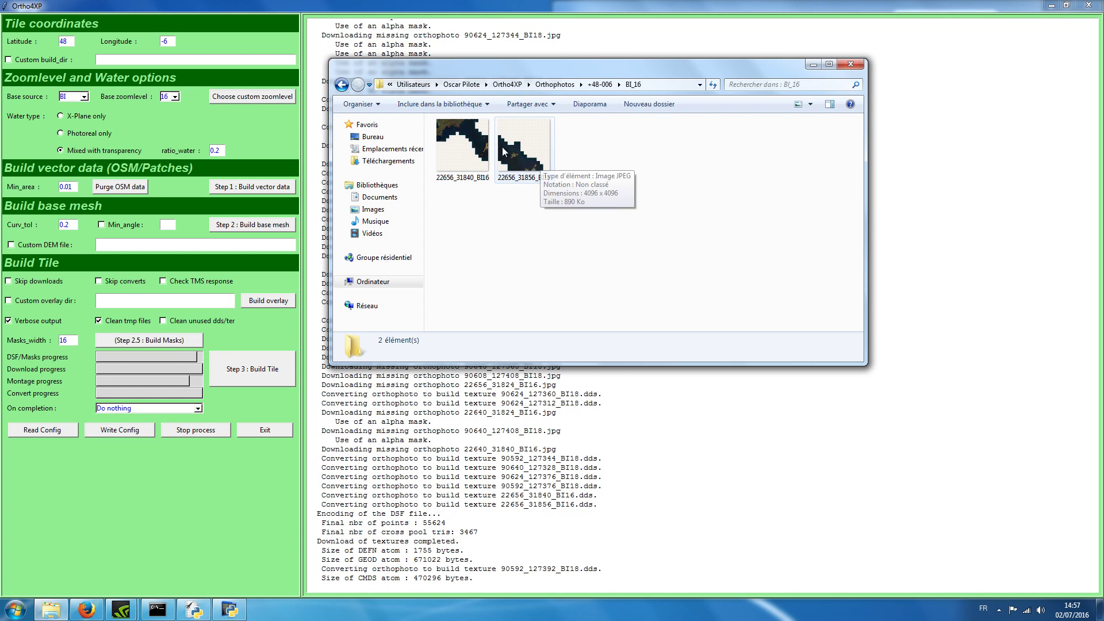
{"action": "left_click", "coordinate": [342, 85]}
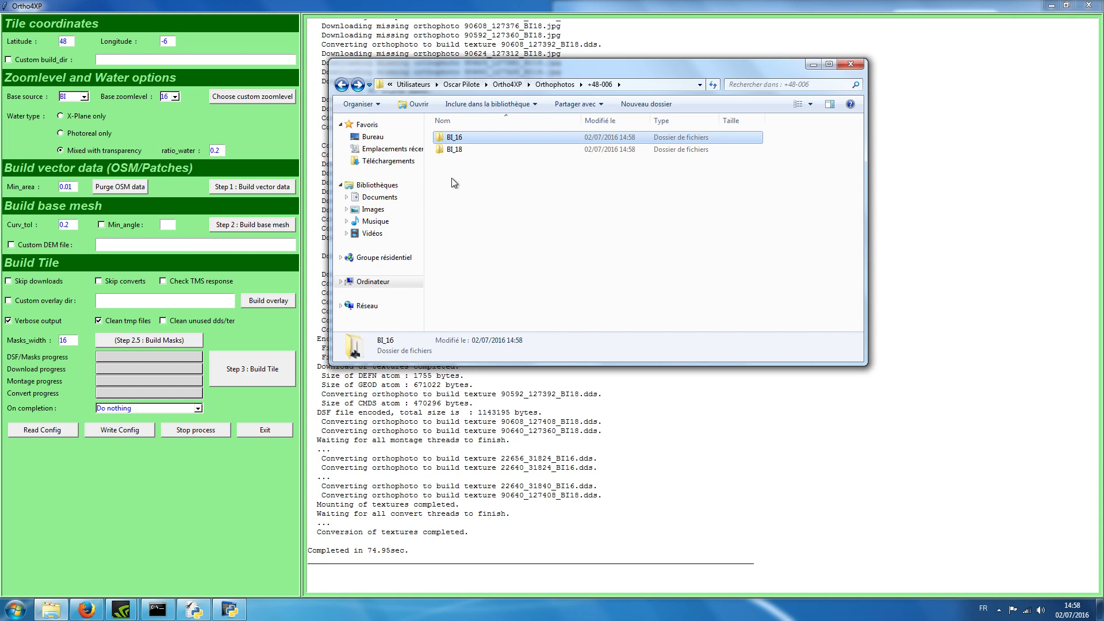
- Go back up to the Ortho4XP folder and select the zOrtho4XP_+48-006 output folder
{"action": "left_click", "coordinate": [552, 84]}
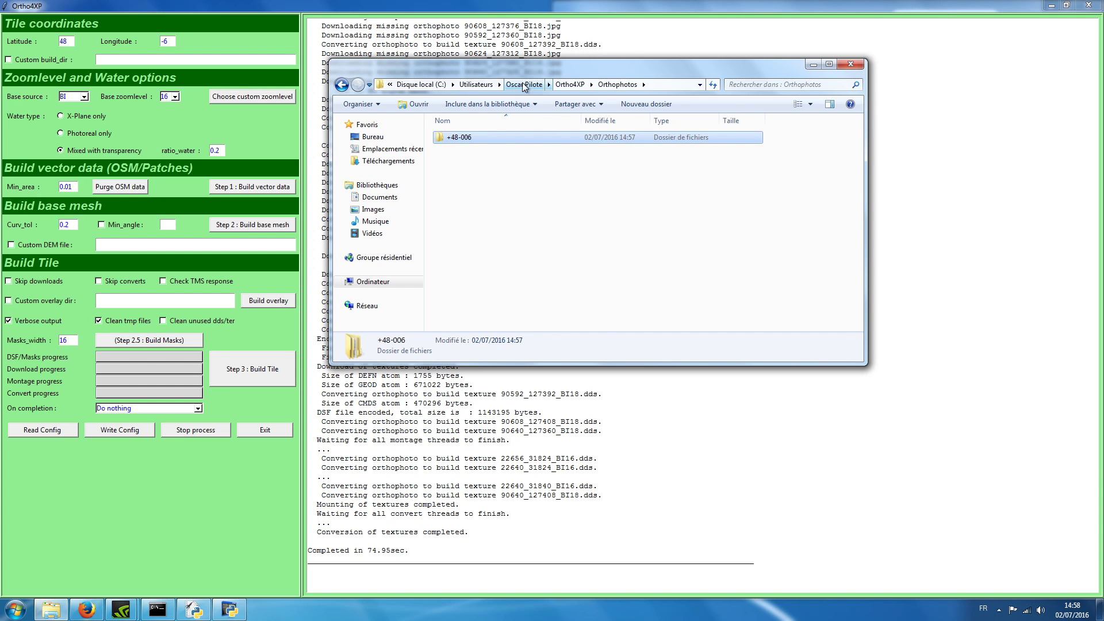
{"action": "left_click", "coordinate": [569, 85]}
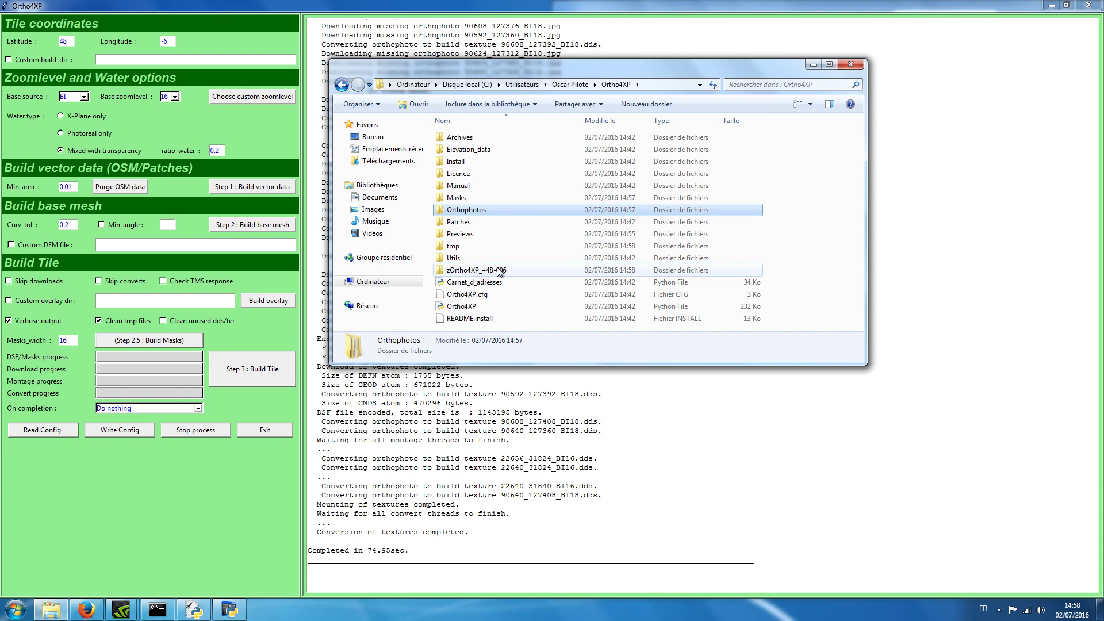
{"action": "mouse_move", "coordinate": [438, 271]}
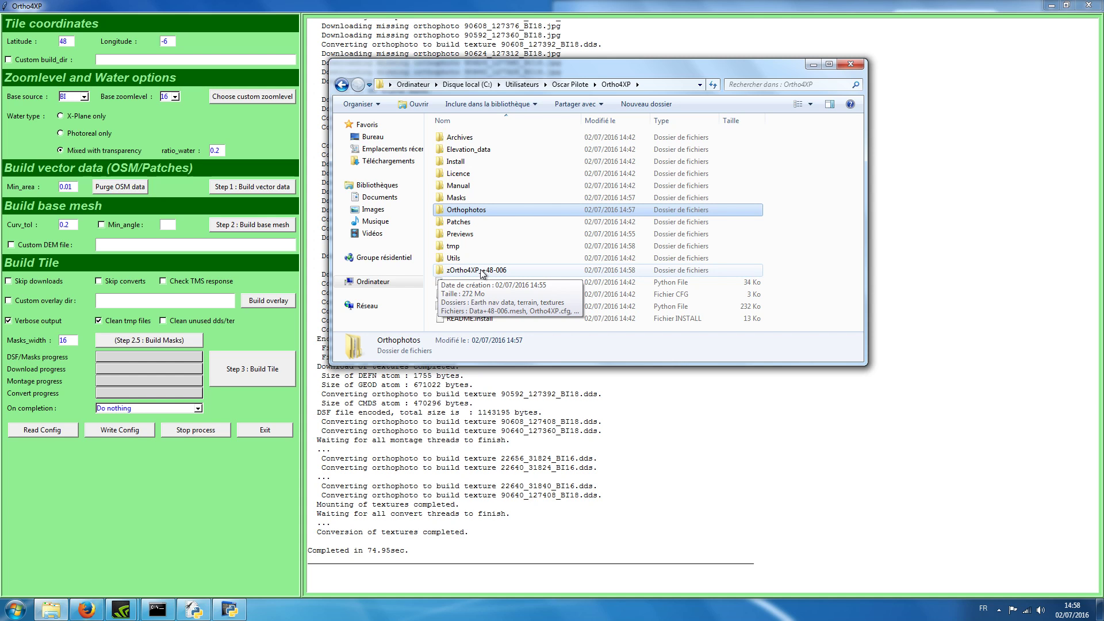
{"action": "left_click", "coordinate": [480, 273]}
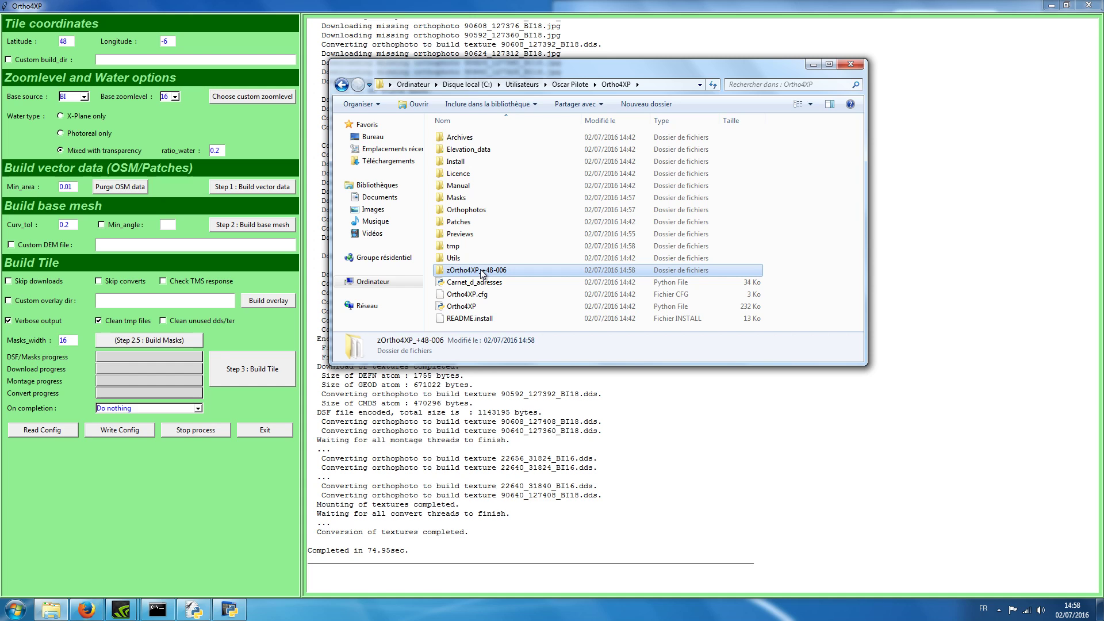